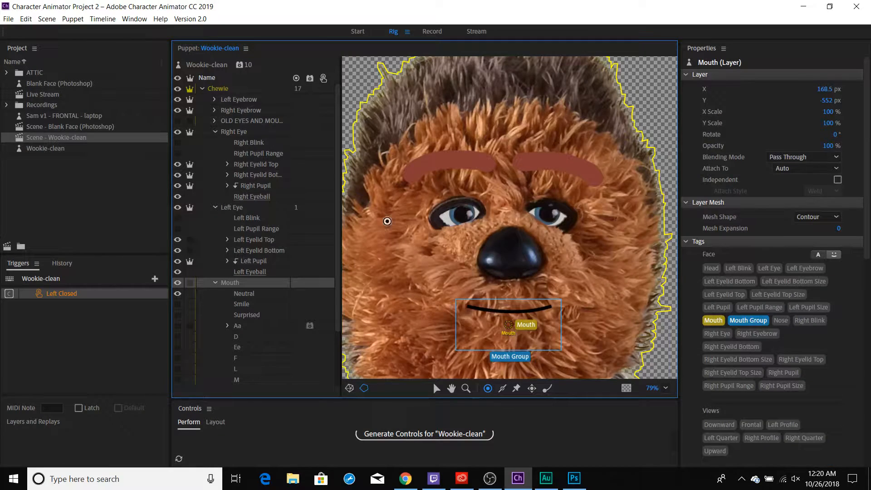
# Step: Inspect the Chewie group's Head handle, preview the puppet in the Record workspace, and return to the Rig workspace
pyautogui.click(229, 92)
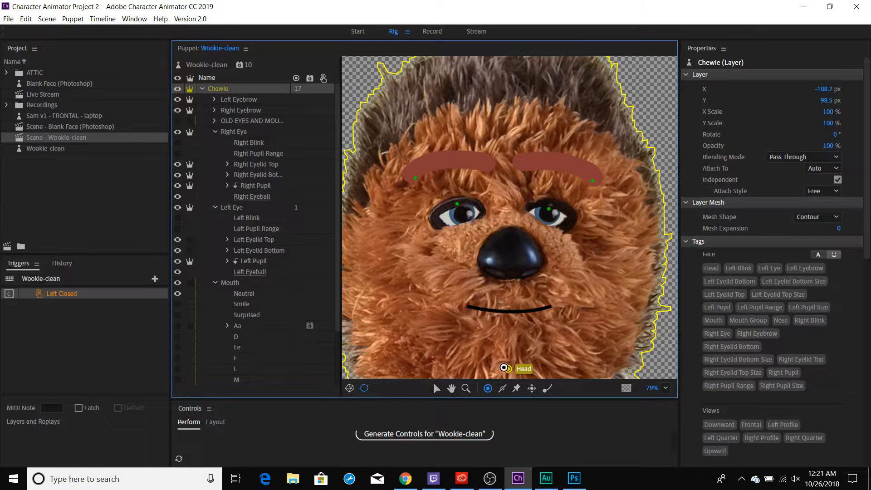
pyautogui.click(509, 370)
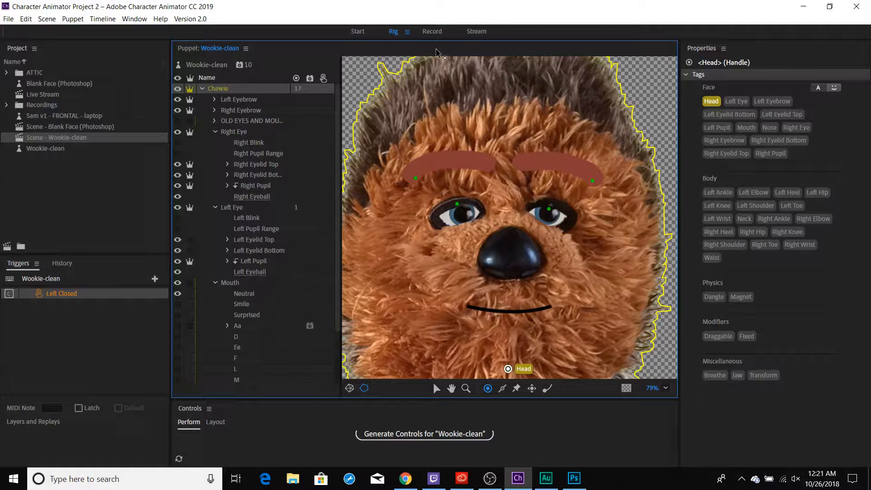
pyautogui.click(432, 36)
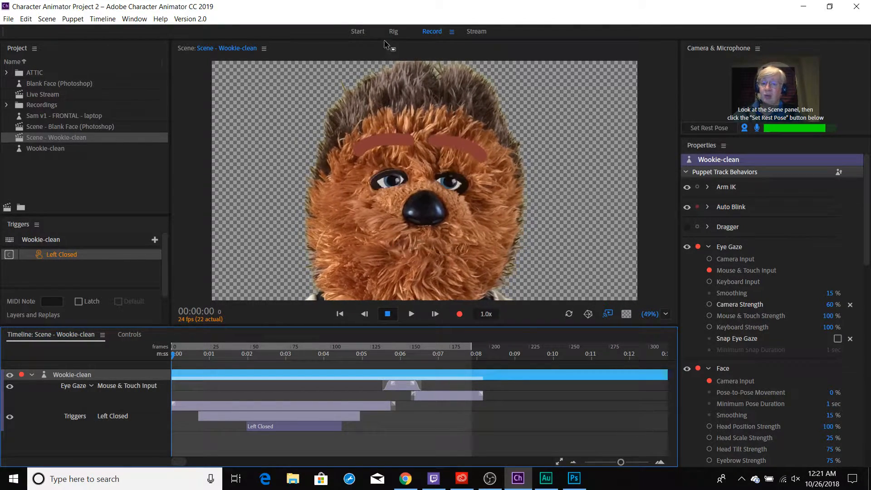
pyautogui.click(394, 32)
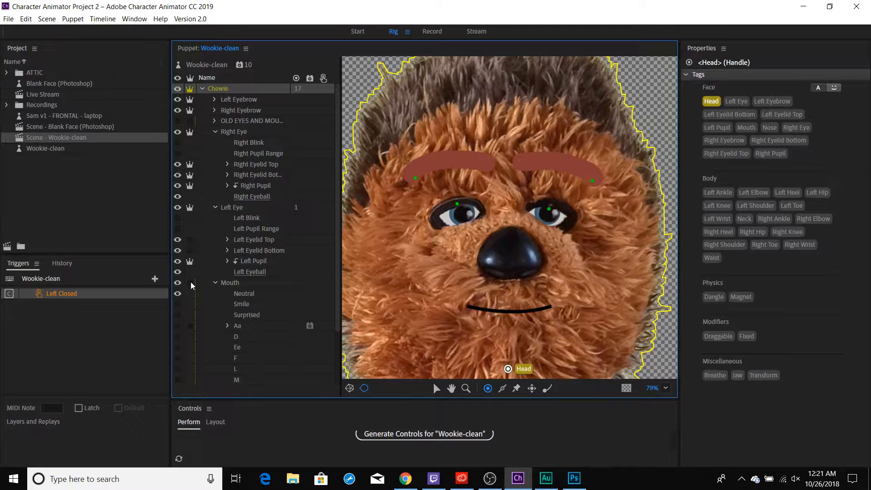
# Step: Make the Mouth group independent and preview how it follows the head in the Record workspace
pyautogui.click(190, 283)
pyautogui.click(230, 283)
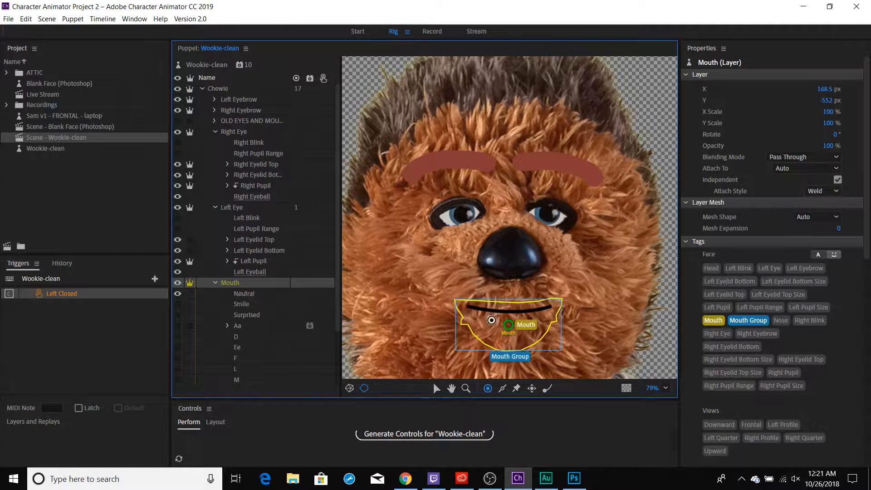
pyautogui.click(430, 34)
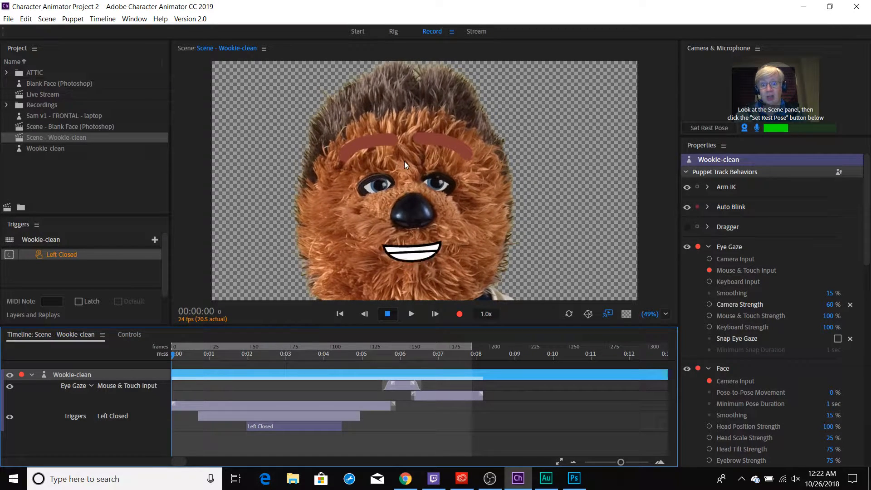
pyautogui.click(394, 31)
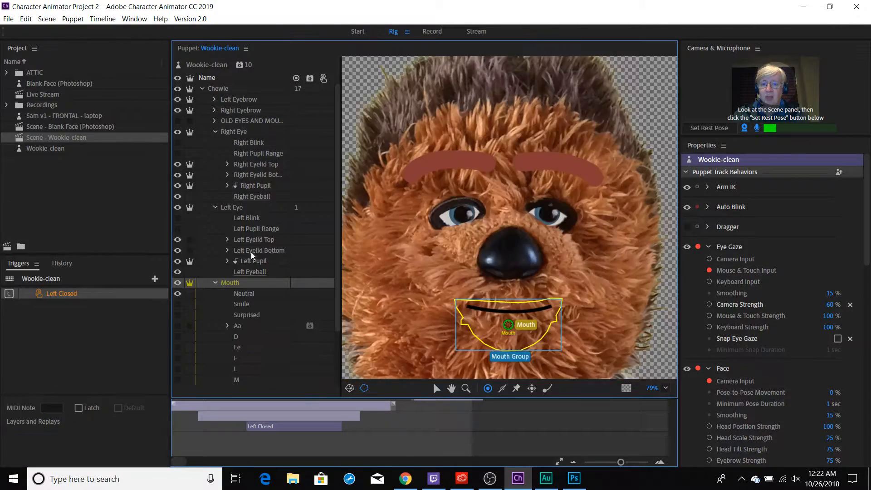
# Step: Collapse the Right Eye and Left Eye groups and examine the tags of the Mouth group's layers from Neutral through M
pyautogui.click(215, 131)
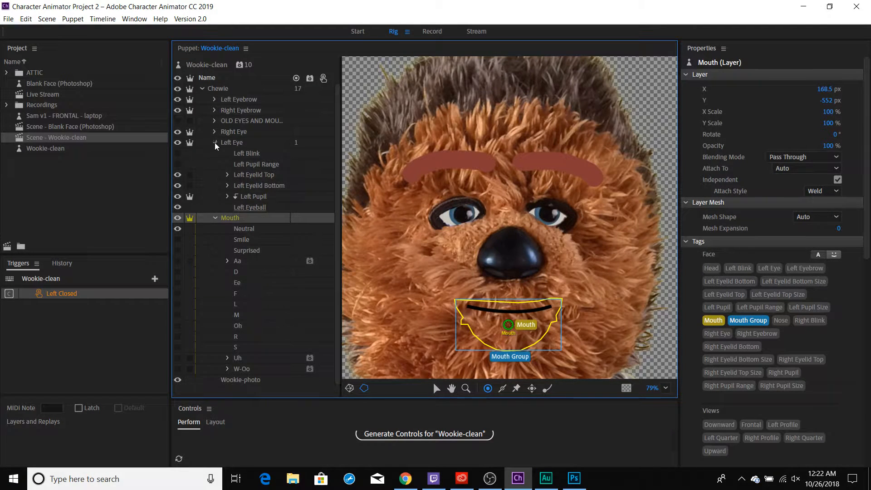
pyautogui.click(215, 143)
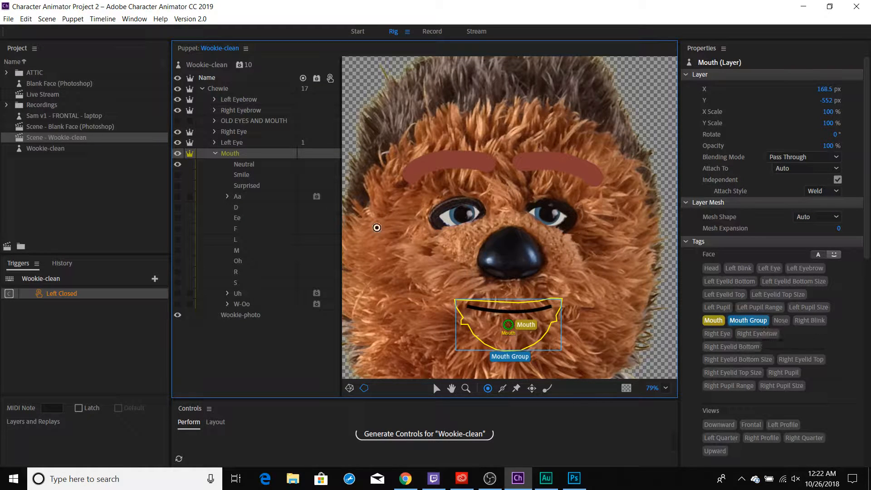
pyautogui.click(246, 165)
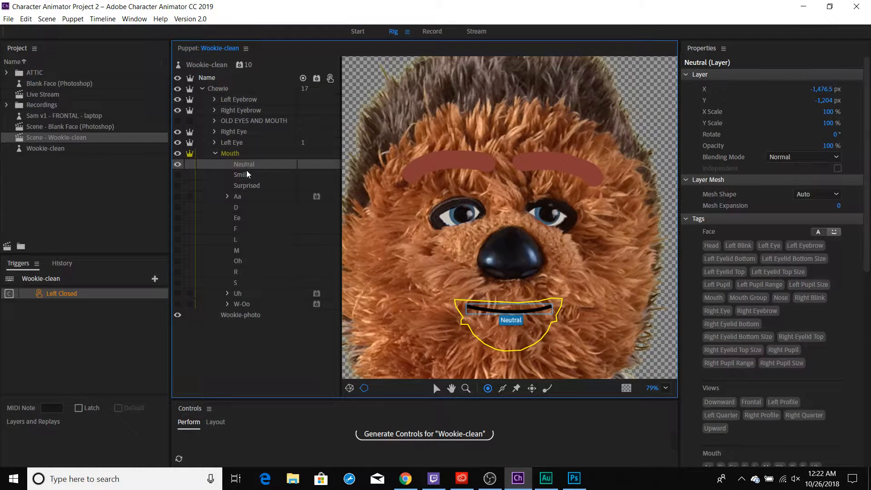
pyautogui.scroll(-8, 766, 333)
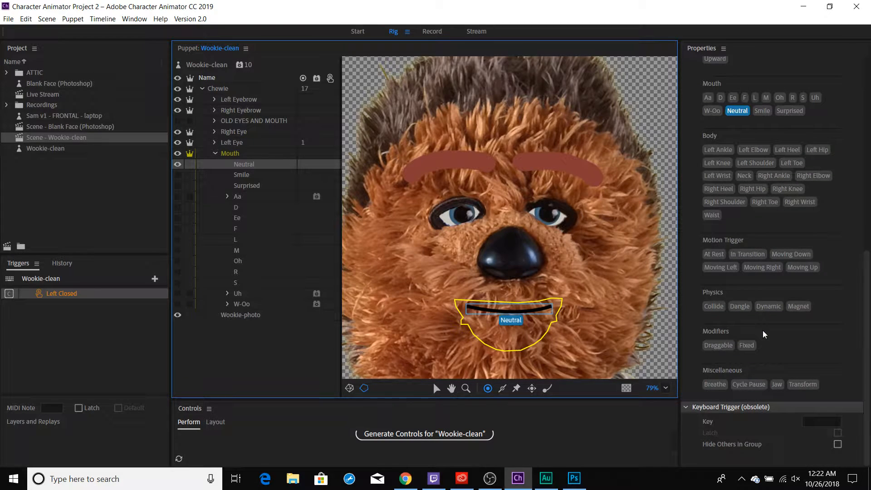
pyautogui.scroll(5, 765, 334)
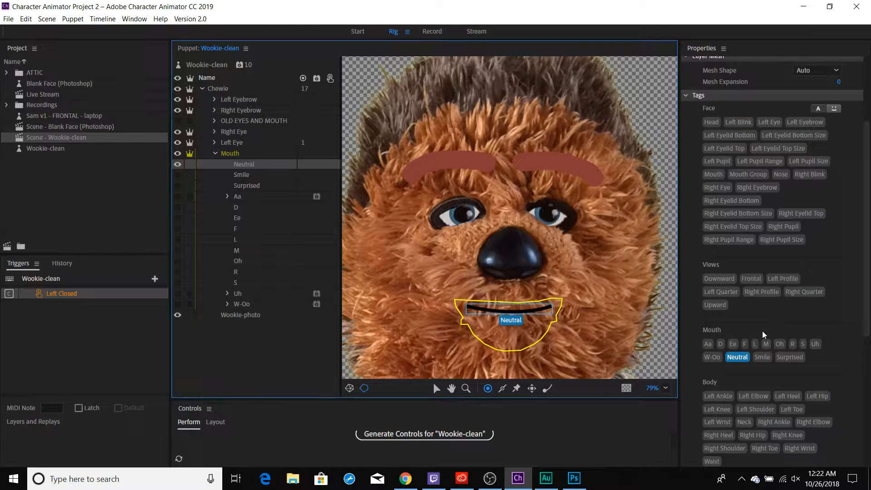
pyautogui.click(244, 176)
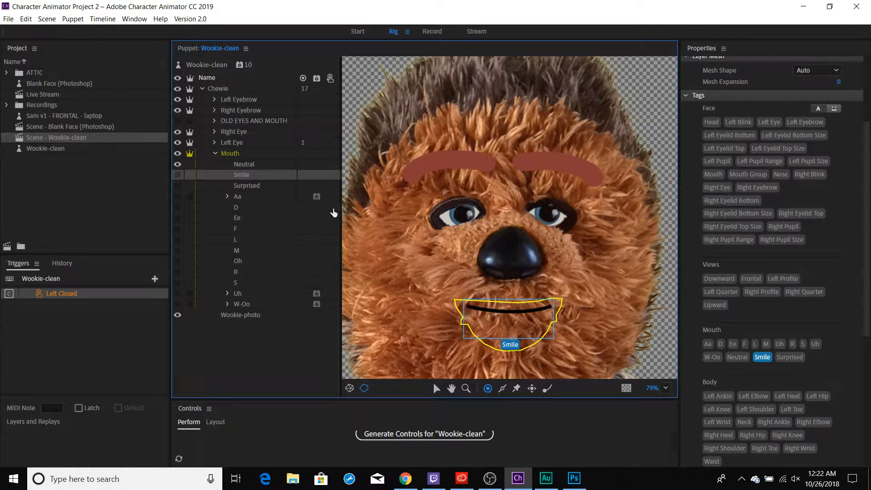
pyautogui.click(250, 188)
pyautogui.click(241, 200)
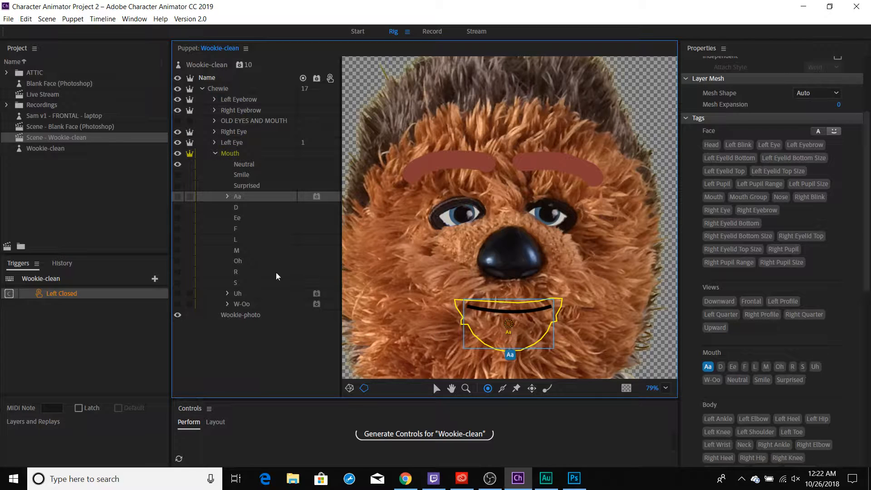
pyautogui.click(239, 219)
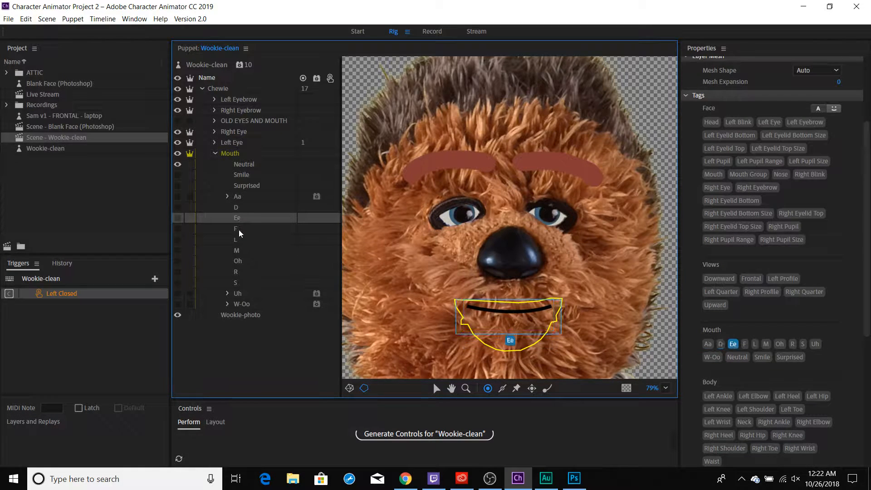
pyautogui.click(241, 230)
pyautogui.click(242, 240)
pyautogui.click(241, 251)
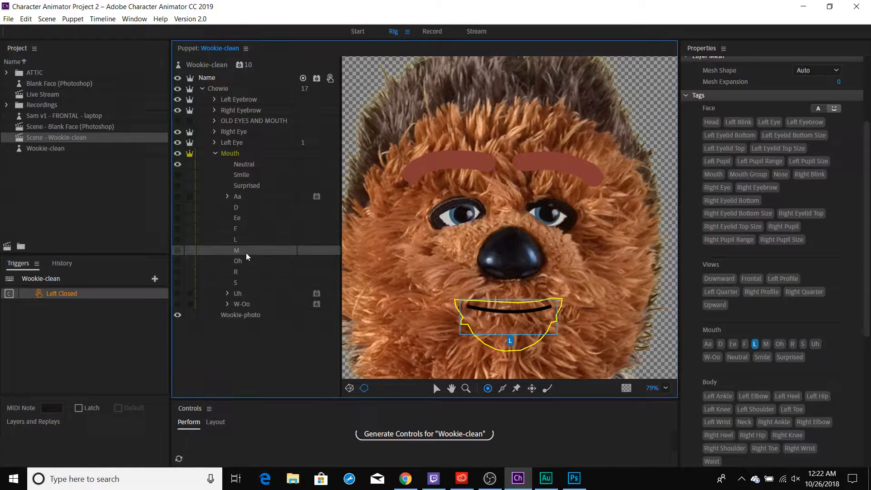
# Step: Examine the Aa mouth group's sublayers, the behaviors available for it, and its assigned mouth tag
pyautogui.click(241, 199)
pyautogui.click(228, 197)
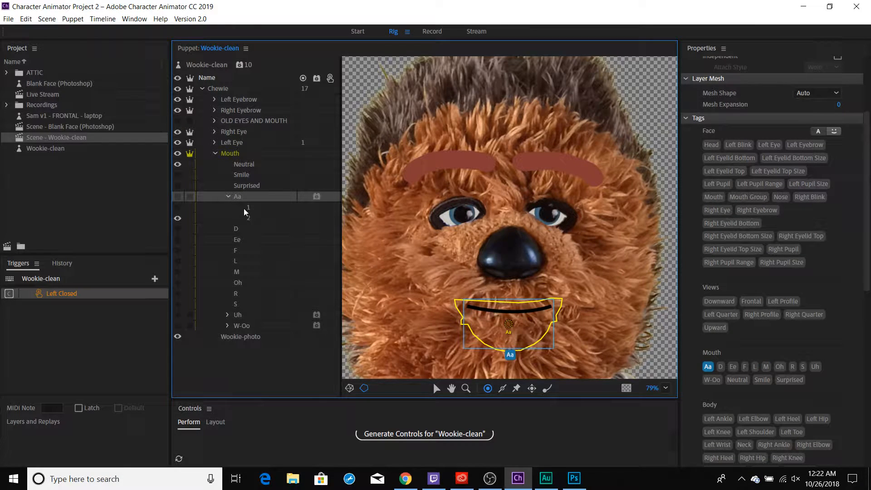
pyautogui.click(271, 214)
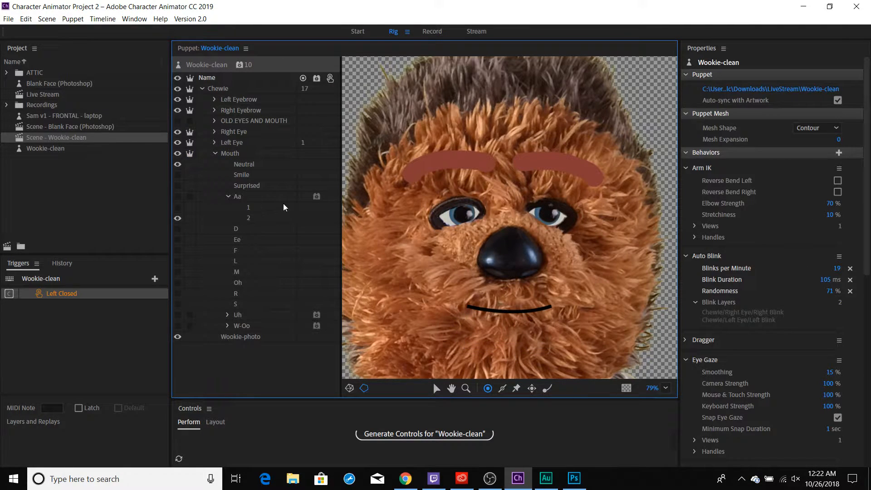
pyautogui.click(317, 199)
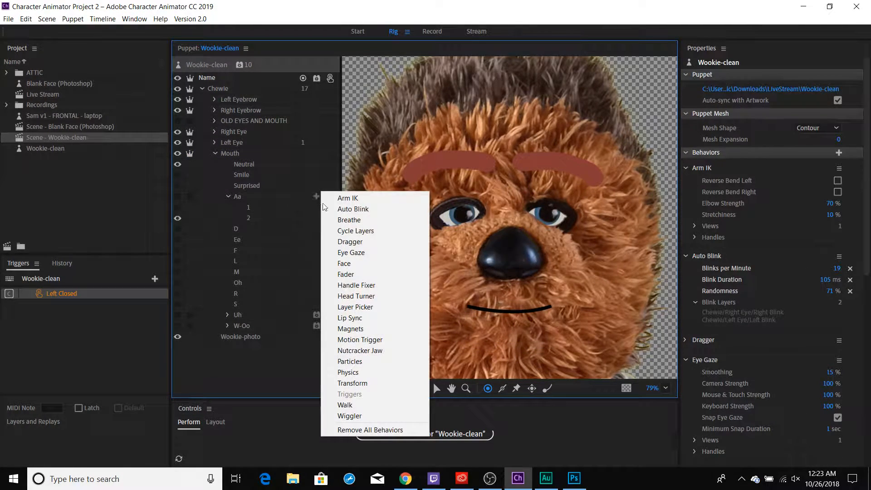
pyautogui.click(275, 206)
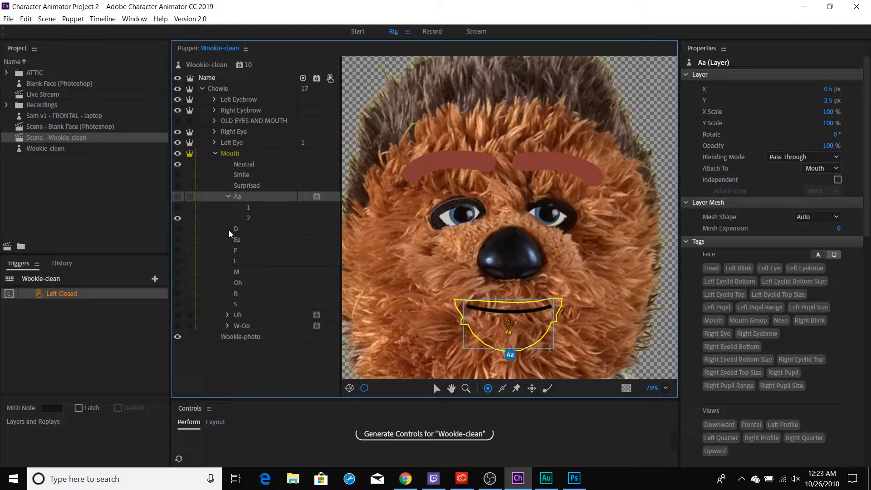
pyautogui.click(228, 197)
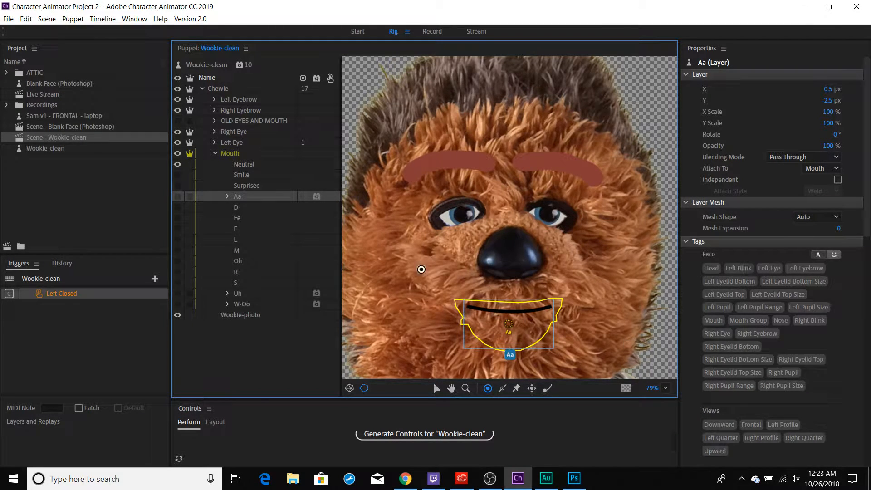
pyautogui.scroll(-8, 736, 302)
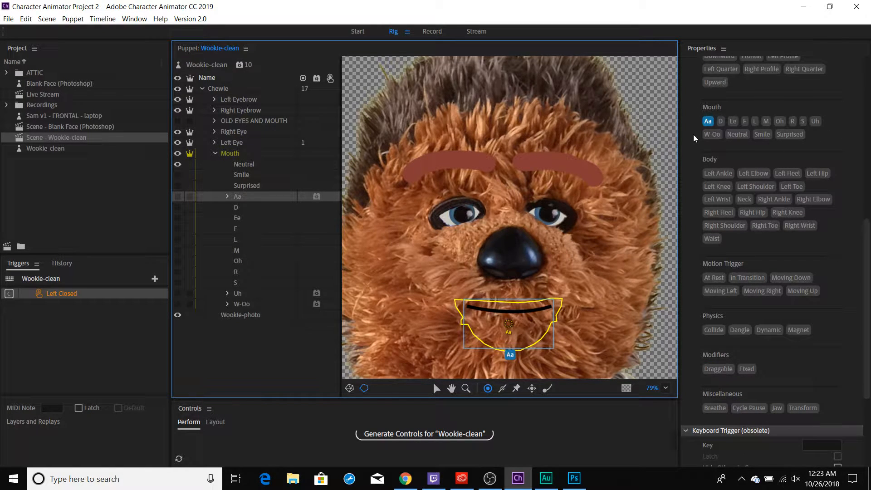
# Step: In the Record workspace, turn off the Face behavior's Camera Input to test Lip Sync alone, and disarm Lip Sync
pyautogui.click(434, 33)
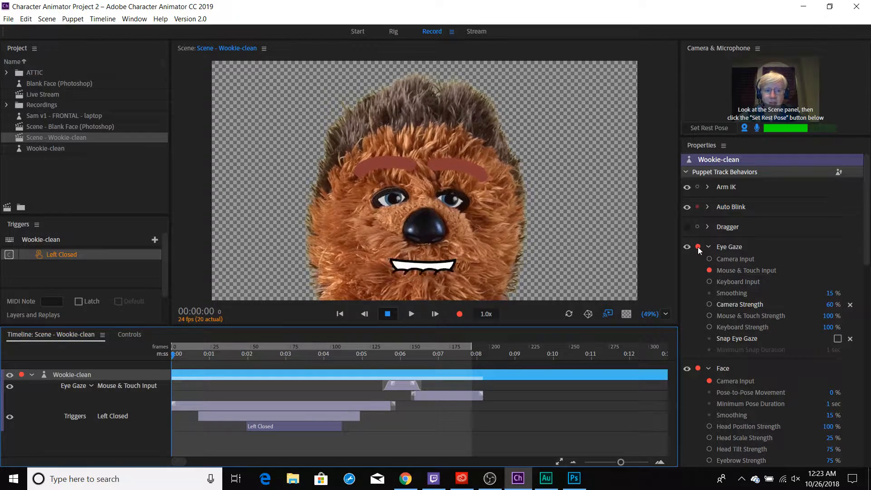
pyautogui.click(710, 383)
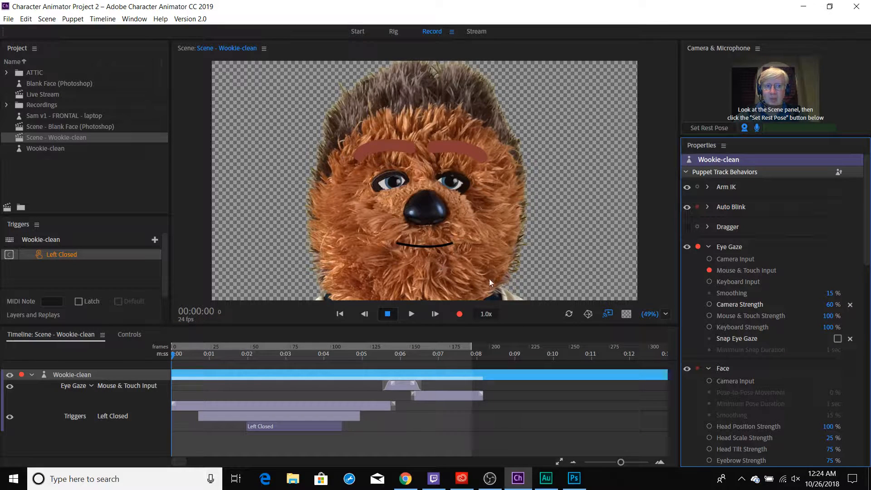
pyautogui.scroll(-5, 756, 358)
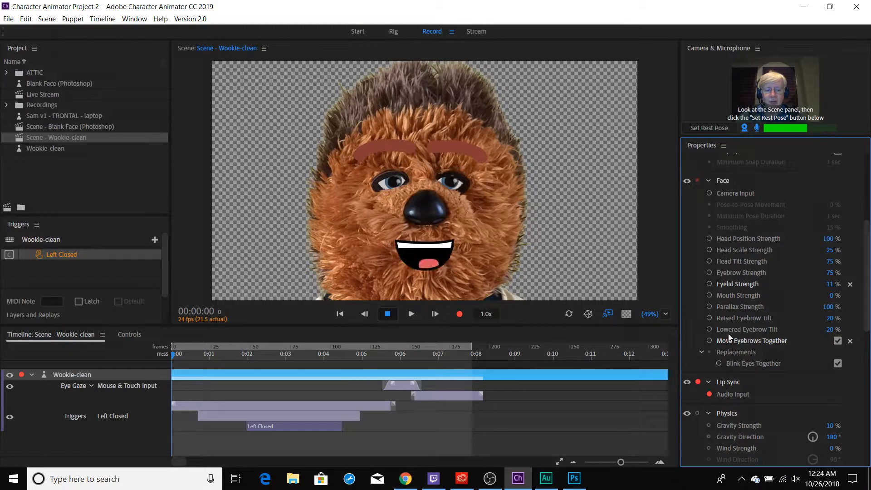
pyautogui.click(698, 383)
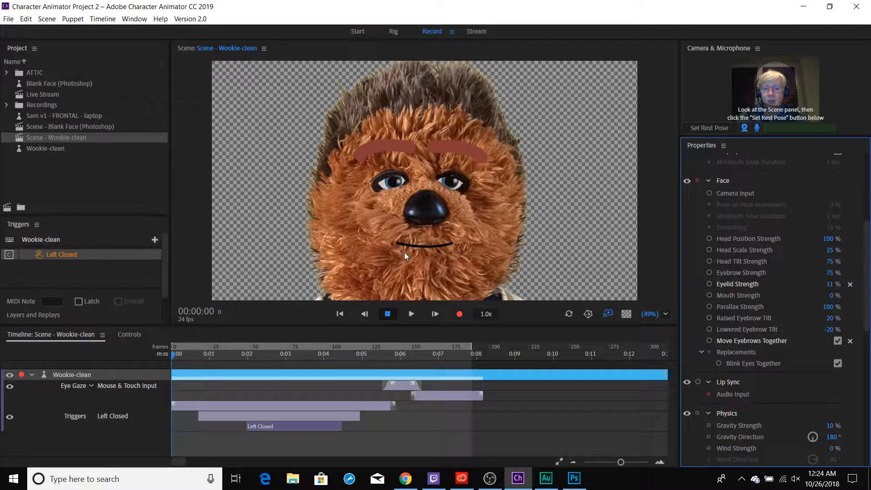
# Step: Test the Face behavior's Camera Input on and off without Lip Sync, leaving both Camera Input and Lip Sync armed
pyautogui.click(710, 193)
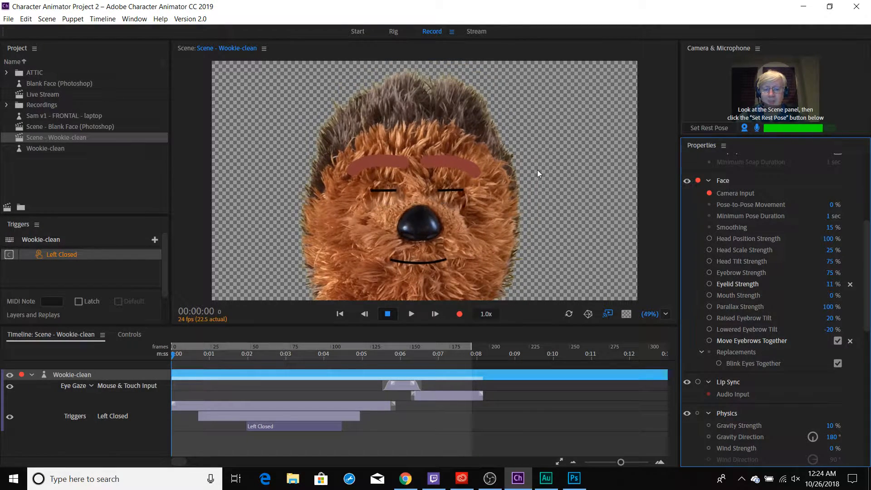
pyautogui.click(710, 193)
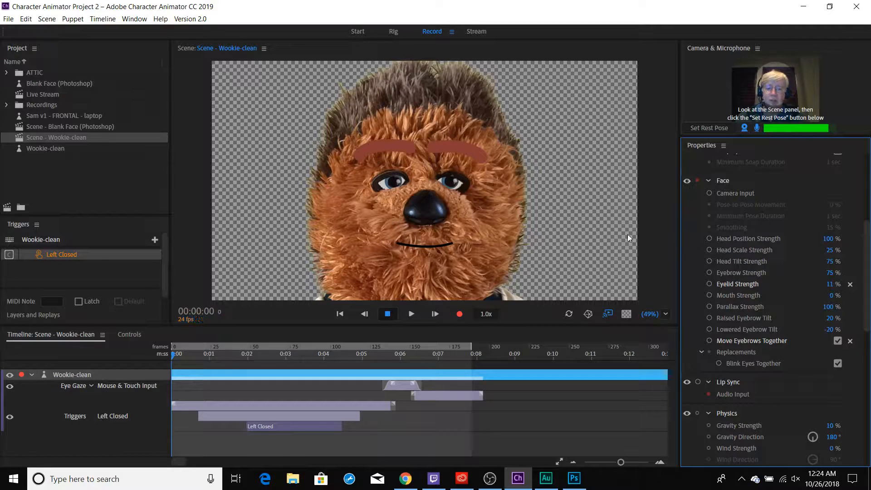
pyautogui.click(710, 193)
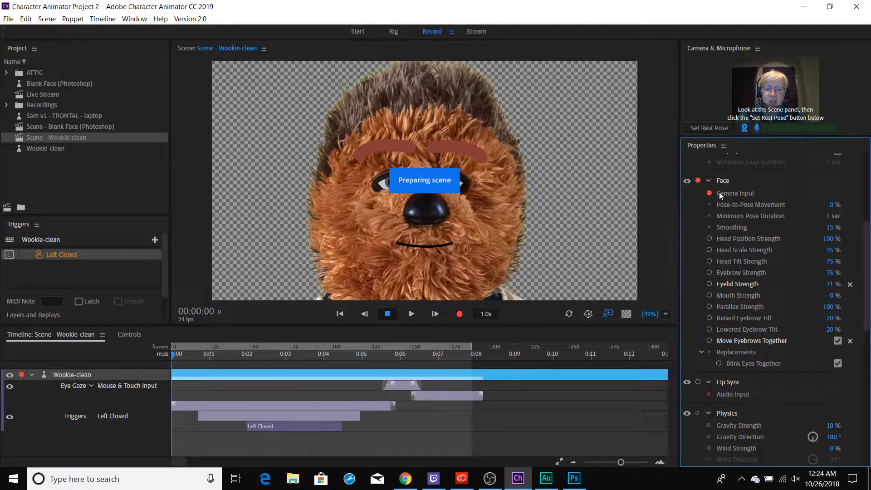
pyautogui.click(699, 383)
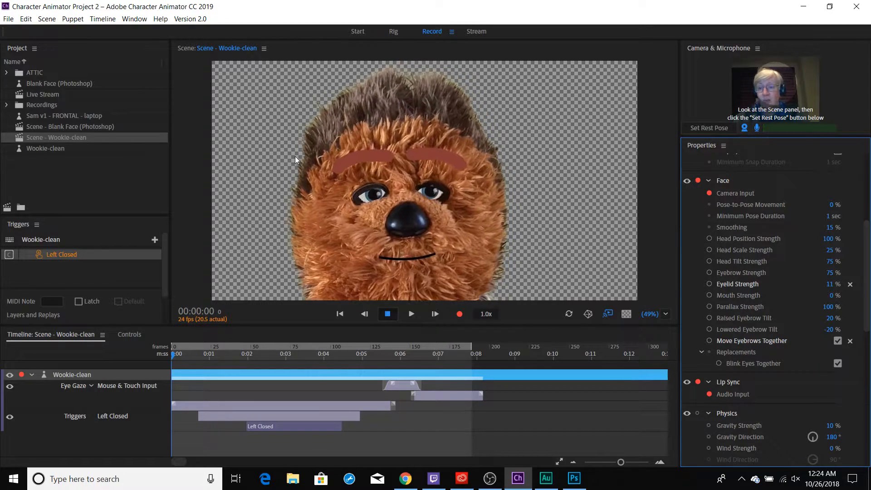
# Step: Switch to Wookie-clean.psd in Photoshop, bring the mouth into view, and collapse the OLD EYES AND MOUTH and +Right Eye groups
pyautogui.click(393, 31)
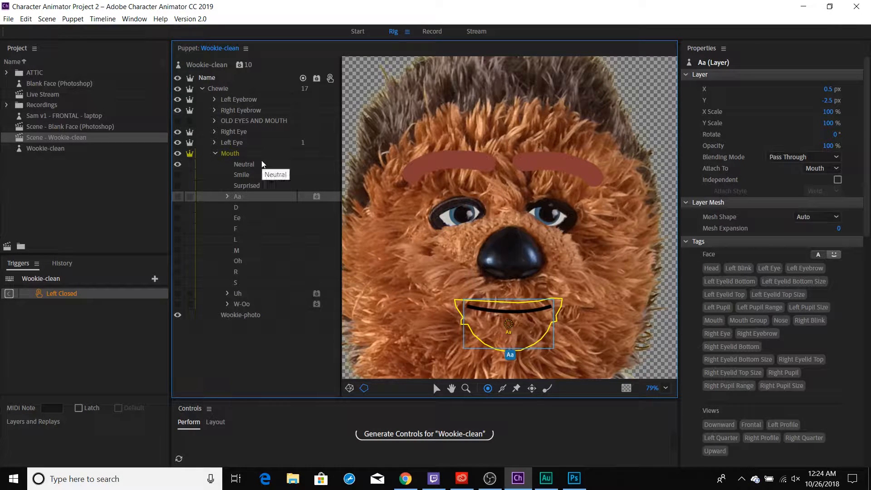
pyautogui.hotkey('alt', 'Tab')
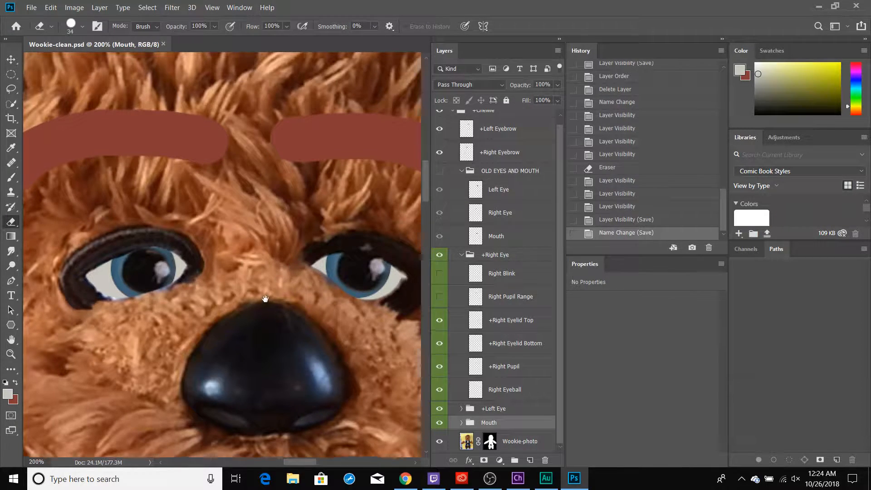
pyautogui.moveTo(265, 303); pyautogui.dragTo(209, 14)
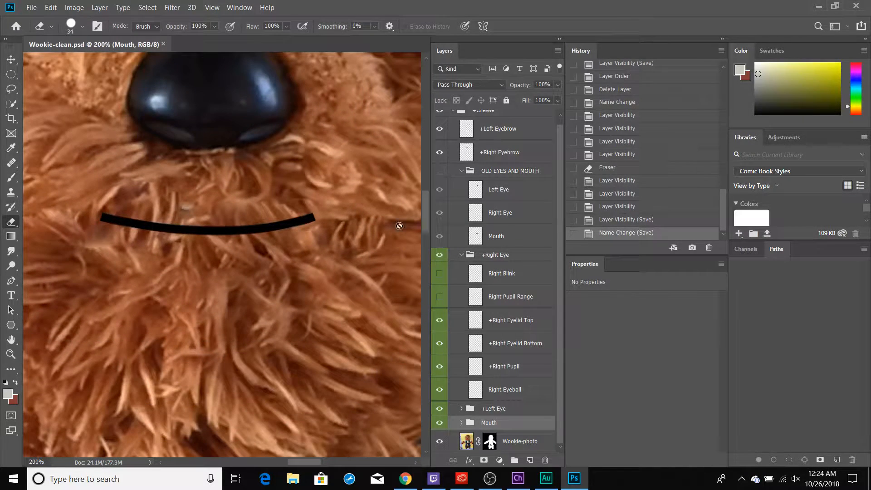
pyautogui.click(460, 172)
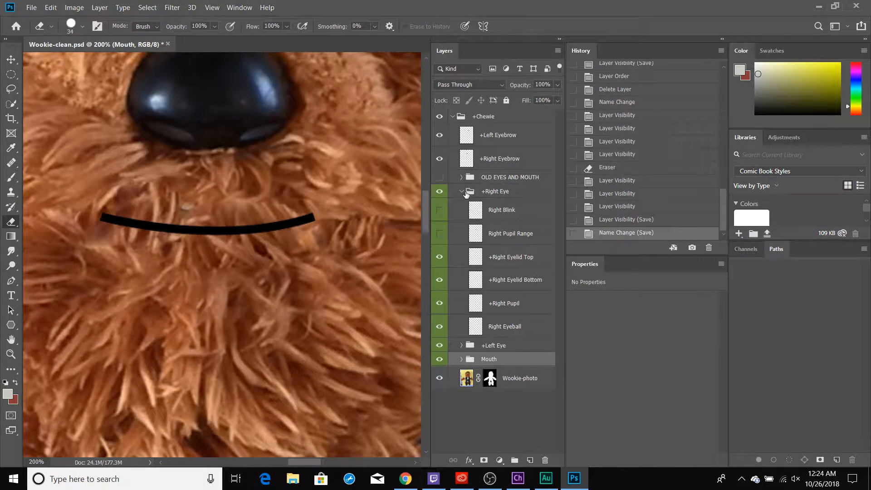
pyautogui.click(462, 193)
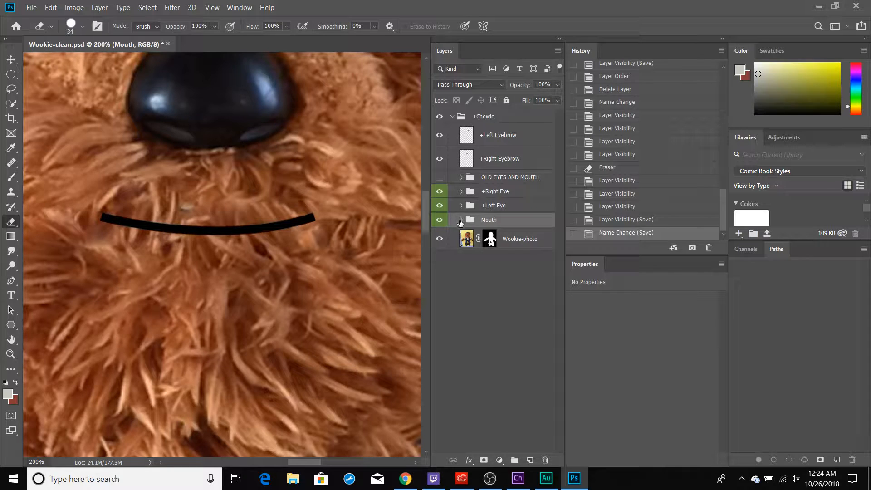
# Step: Expand the Mouth group and rename it +Mouth
pyautogui.click(460, 221)
pyautogui.doubleClick(489, 220)
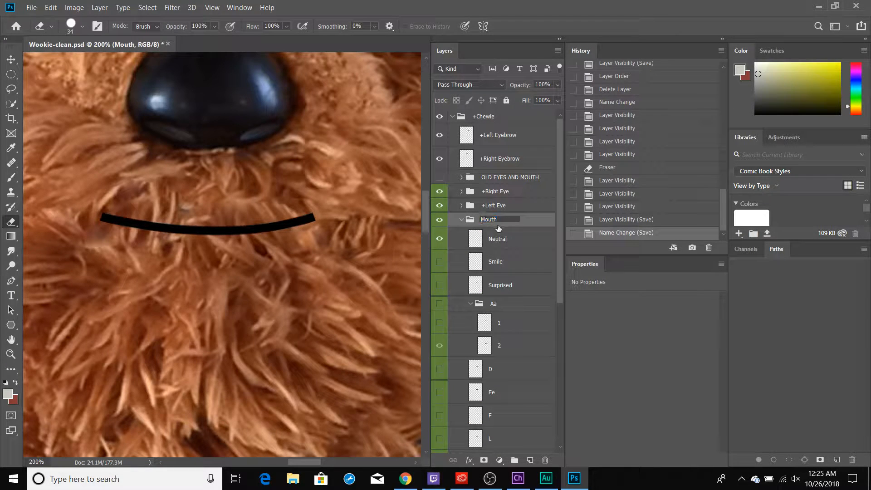
pyautogui.write('+')
pyautogui.press('Return')
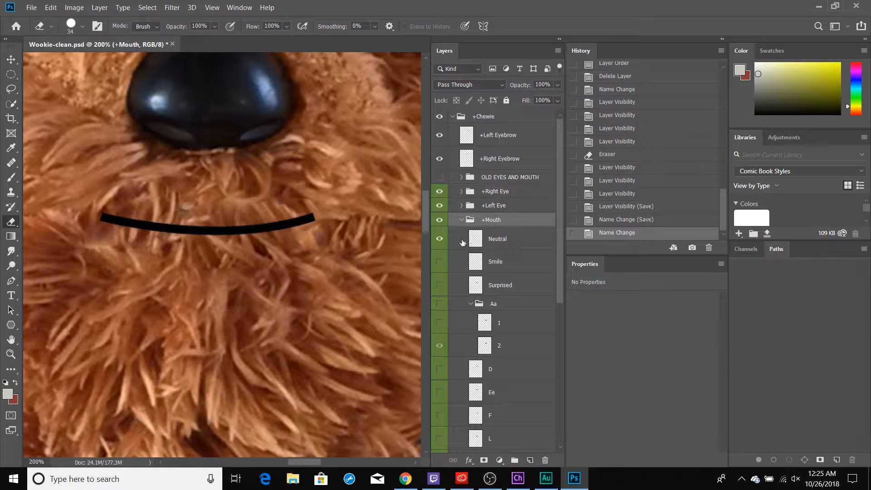
# Step: Hide the Wookie-photo layer so the mouth artwork stands on a transparent background
pyautogui.scroll(-5, 448, 431)
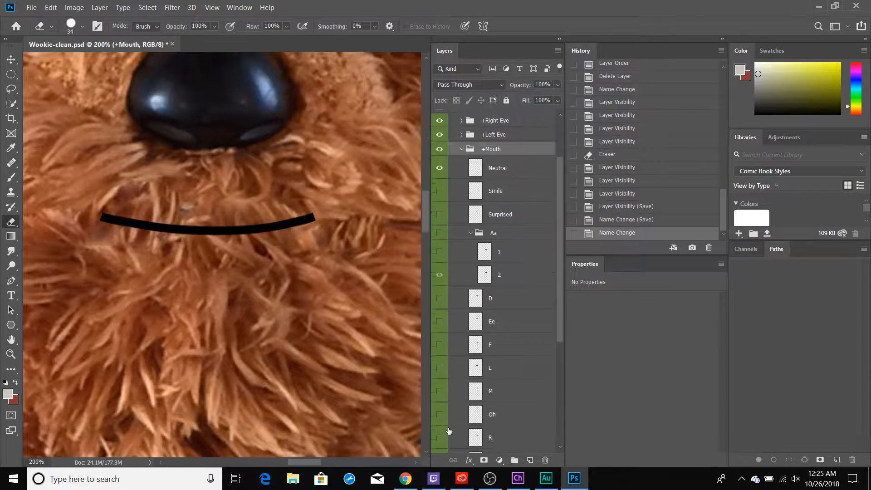
pyautogui.scroll(-2, 448, 435)
pyautogui.click(439, 445)
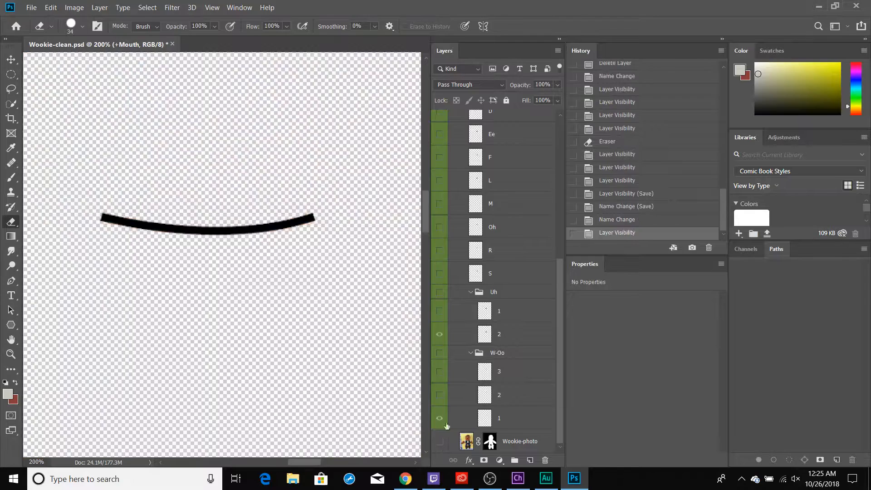
# Step: Preview the Smile, Surprised, D, Ee and F mouth shapes one at a time, leaving only Neutral visible in the +Mouth group
pyautogui.scroll(7, 464, 395)
pyautogui.scroll(1, 466, 396)
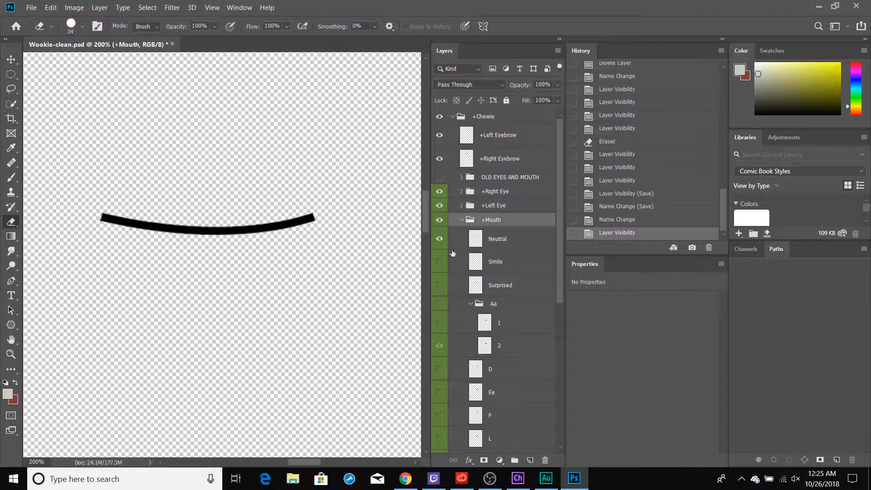
pyautogui.click(439, 239)
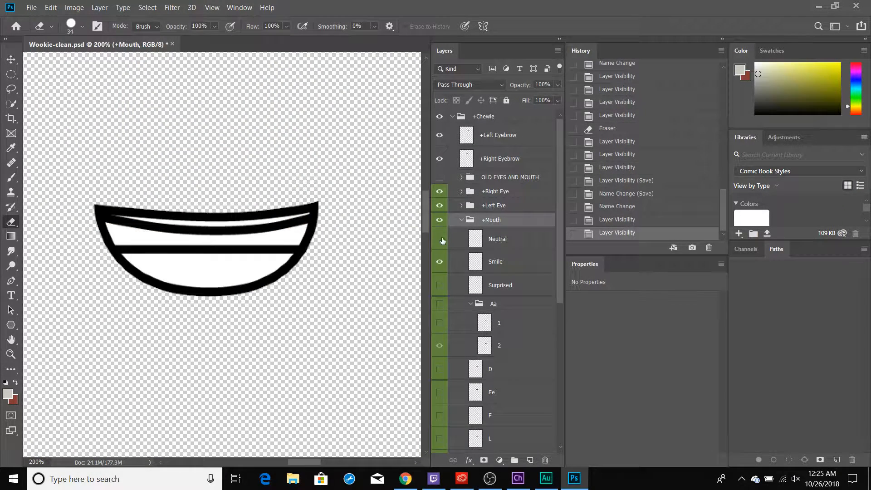
pyautogui.click(439, 262)
pyautogui.click(439, 286)
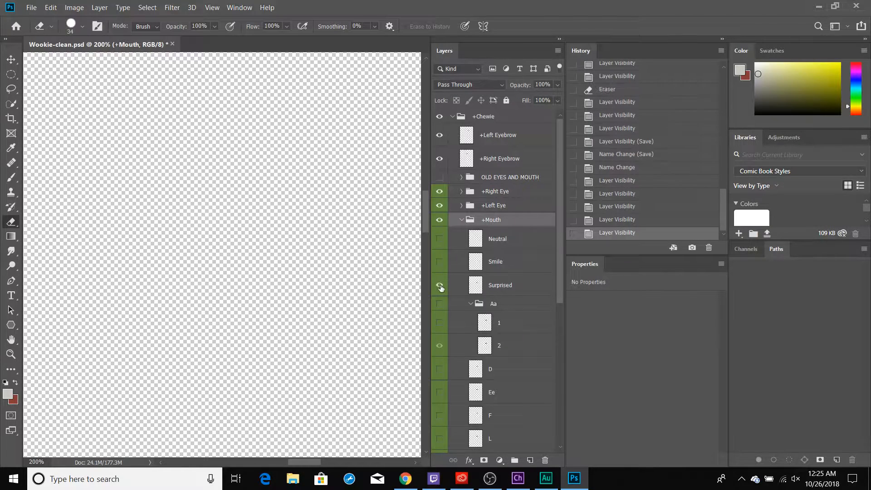
pyautogui.click(440, 286)
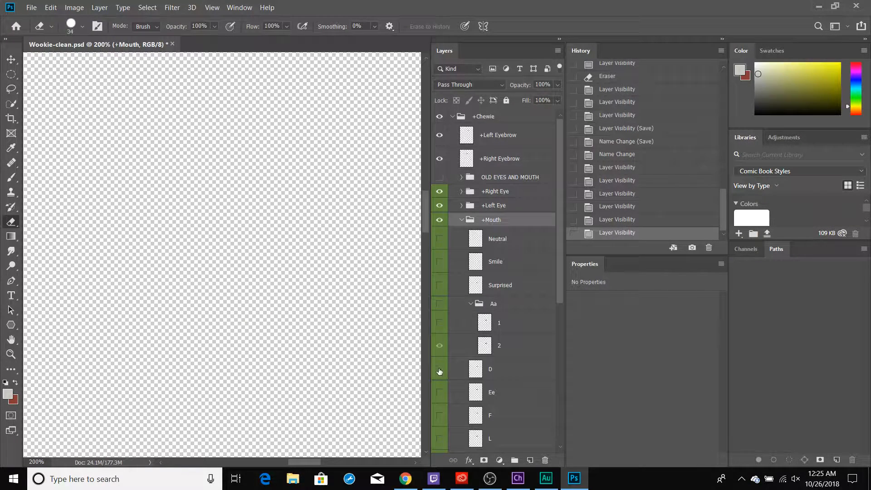
pyautogui.click(440, 369)
pyautogui.click(439, 370)
pyautogui.click(439, 392)
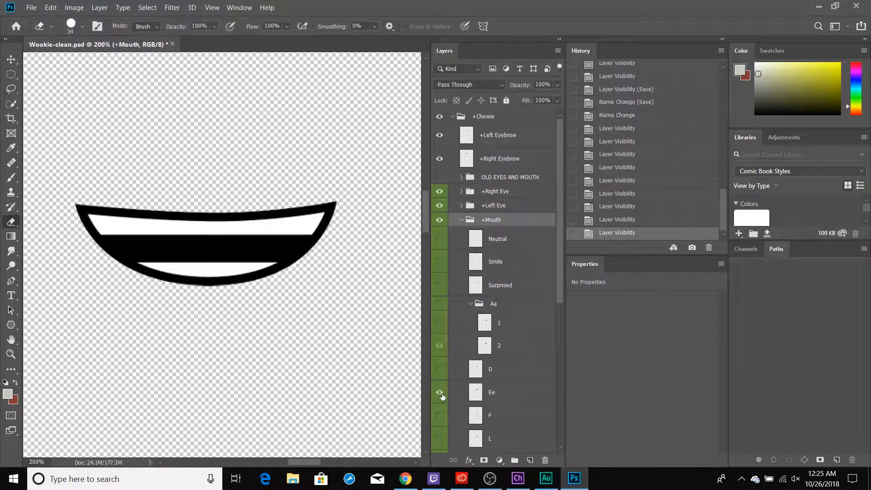
pyautogui.click(439, 393)
pyautogui.click(439, 416)
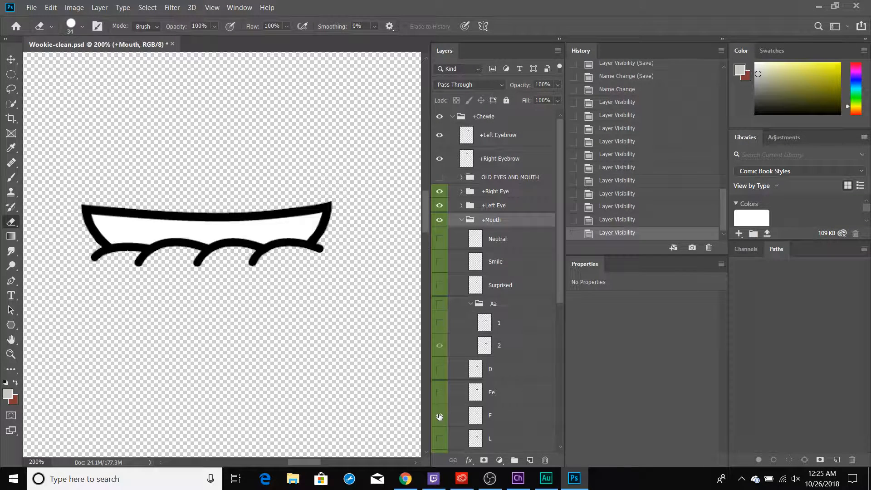
pyautogui.click(439, 416)
pyautogui.click(440, 239)
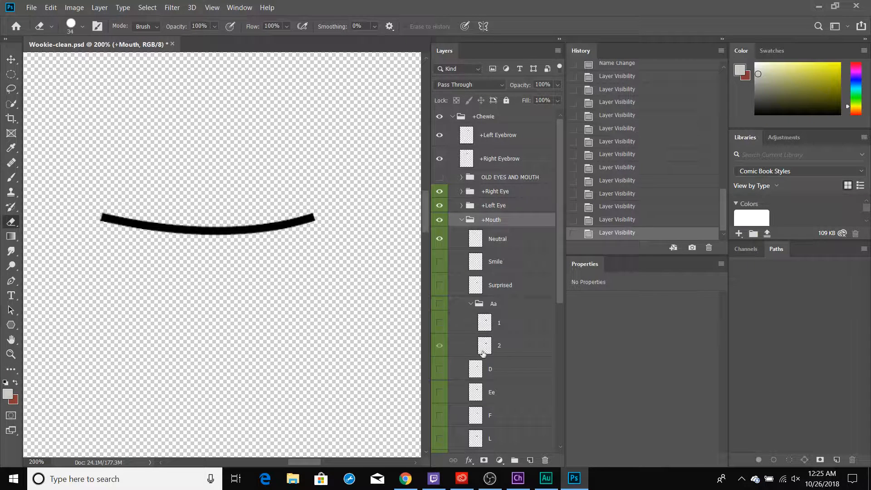
pyautogui.scroll(-10, 475, 375)
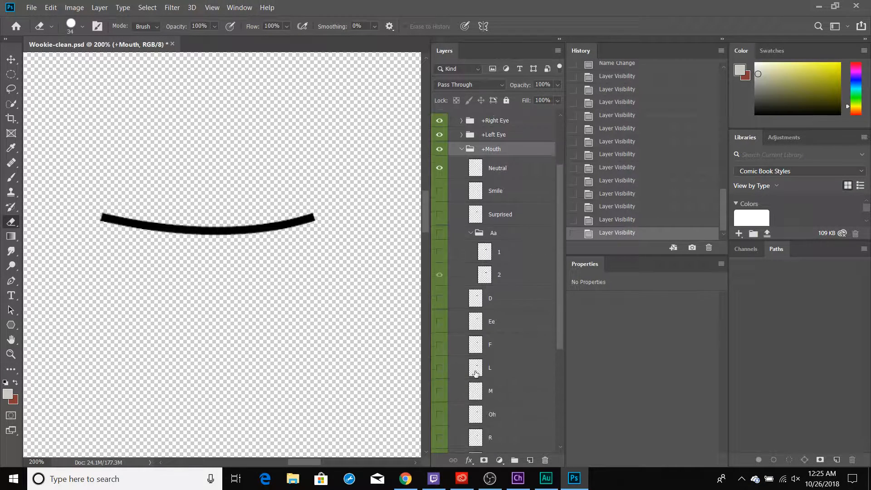
pyautogui.scroll(10, 475, 375)
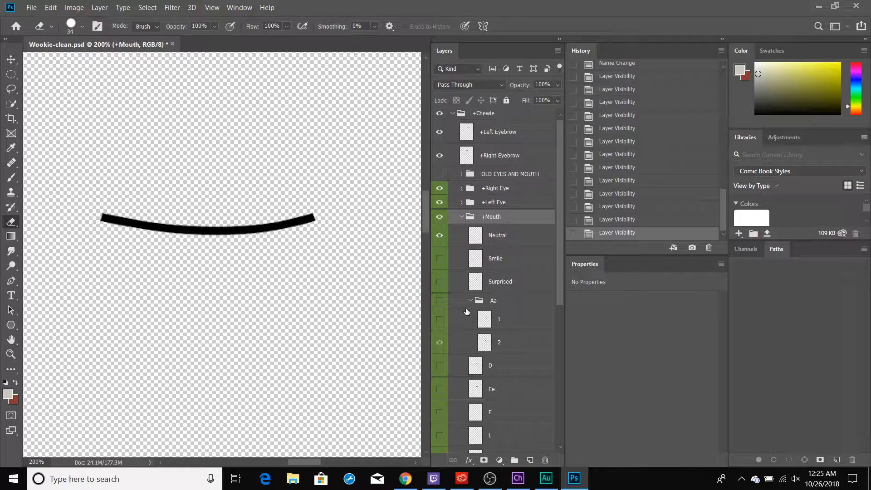
pyautogui.scroll(1, 467, 312)
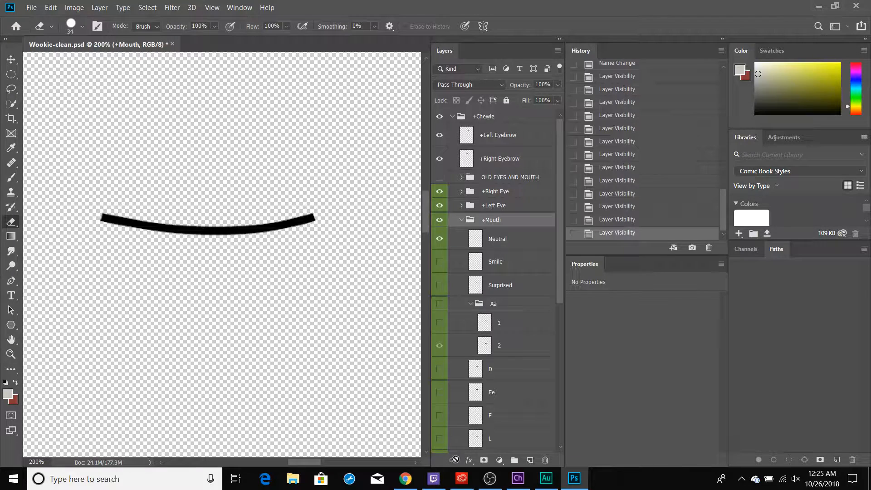
pyautogui.scroll(-5, 474, 390)
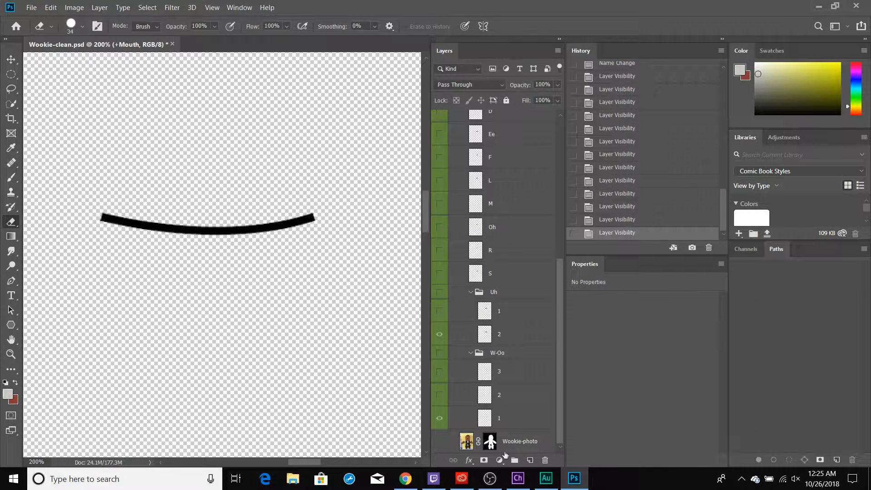
pyautogui.scroll(6, 503, 331)
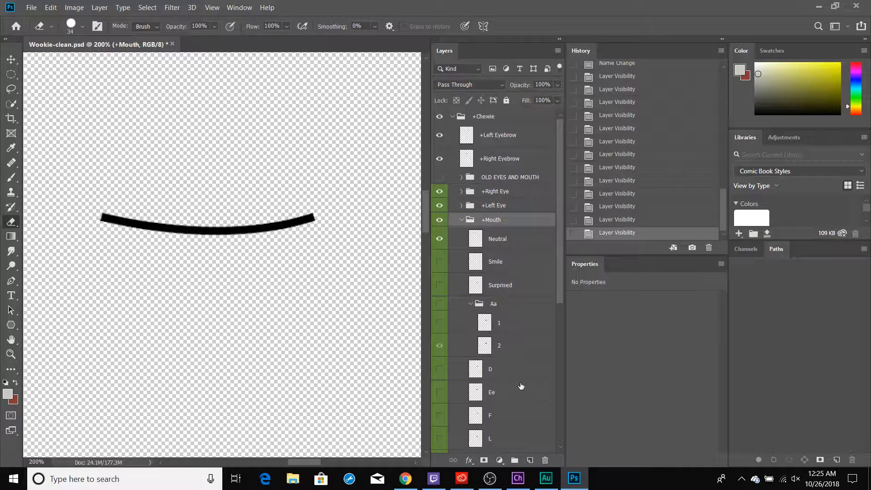
# Step: Wrap the +Mouth group in a new parent group named +Mouth Group, keeping the green color and Pass Through mode
pyautogui.rightClick(506, 222)
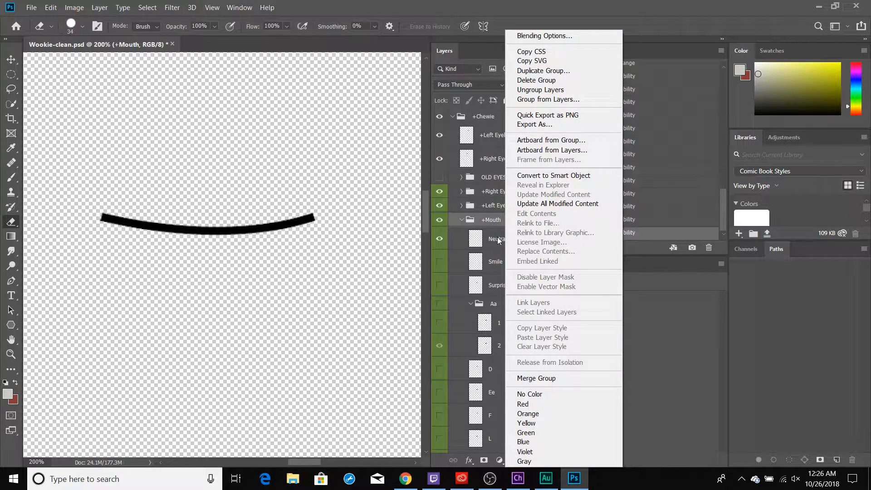
pyautogui.click(549, 99)
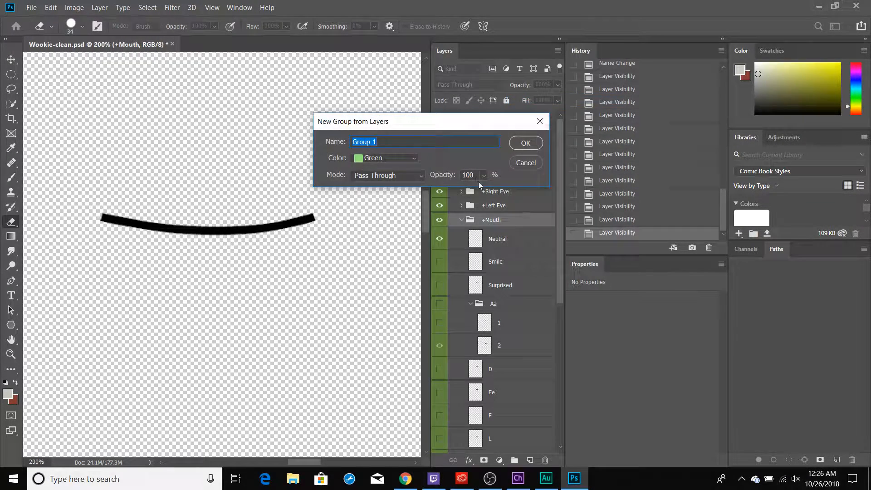
pyautogui.write('+')
pyautogui.write('Mou')
pyautogui.press('BackSpace')
pyautogui.write('outh Group')
pyautogui.press('Return')
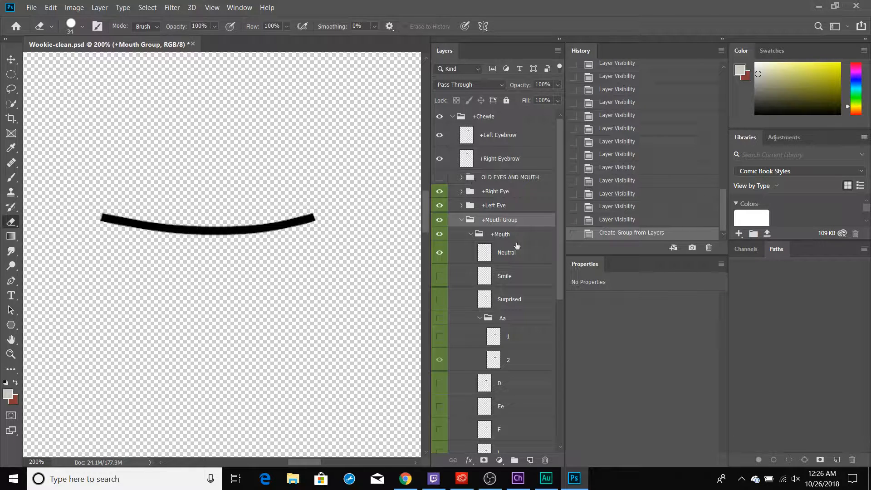
# Step: Rename the inner +Mouth group to Mouth and collapse it
pyautogui.doubleClick(504, 235)
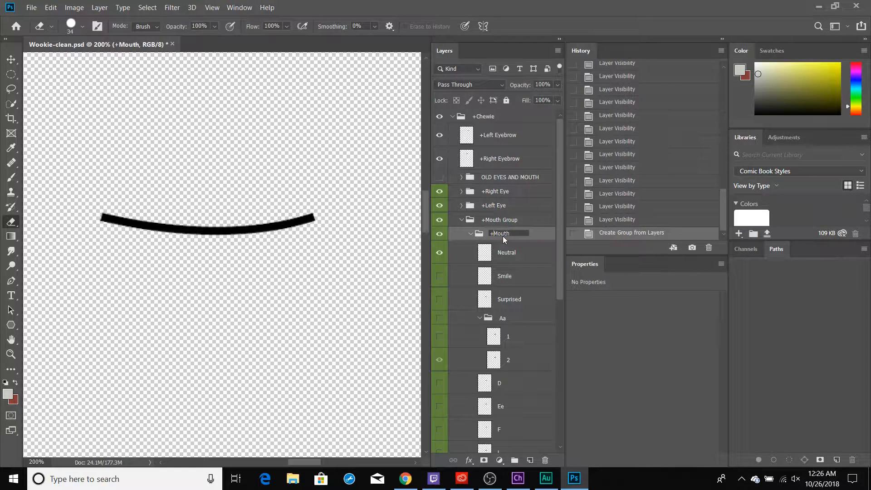
pyautogui.press('Return')
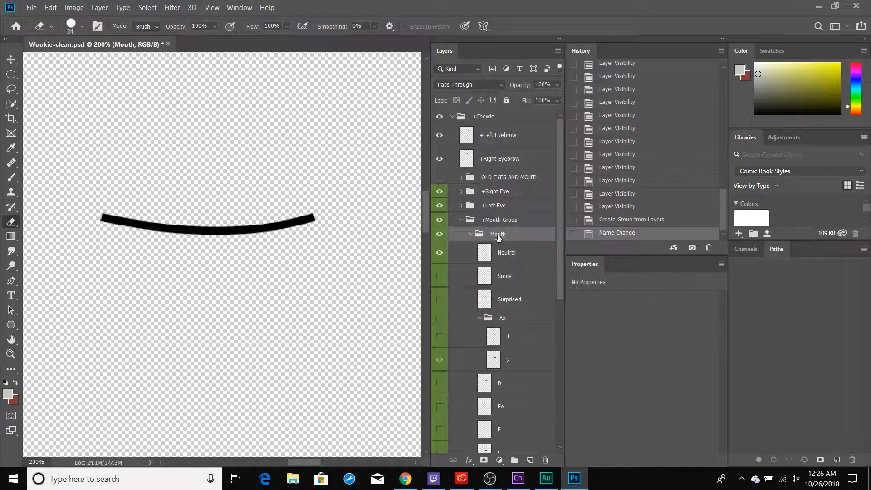
pyautogui.click(472, 236)
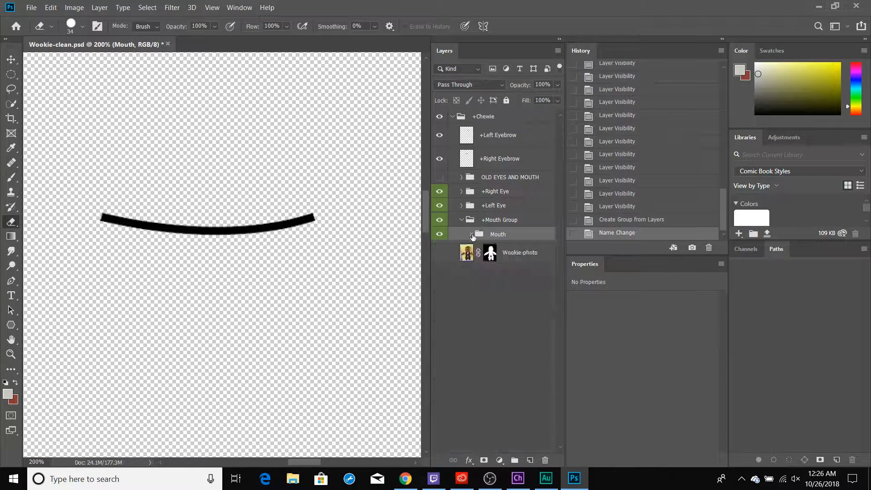
# Step: Add a new layer inside +Mouth Group and set the foreground color to PANTONE Black 6 C, sampled from the neutral mouth line
pyautogui.click(495, 222)
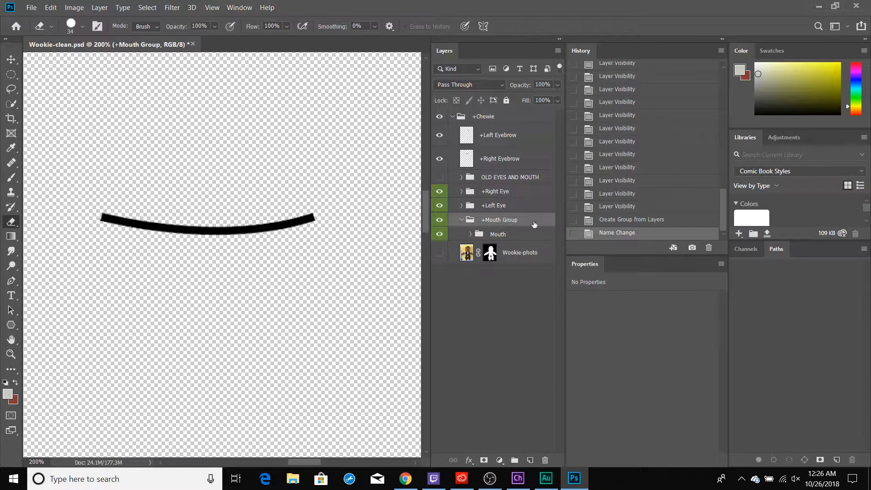
pyautogui.click(530, 460)
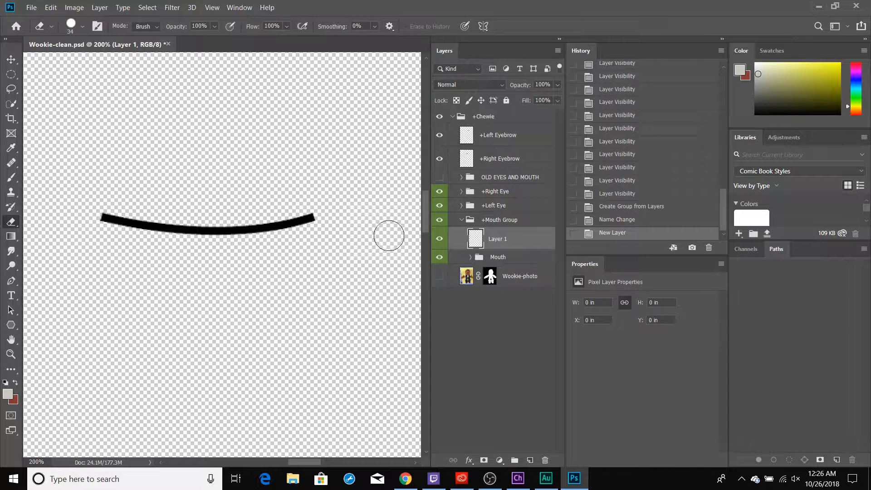
pyautogui.click(15, 384)
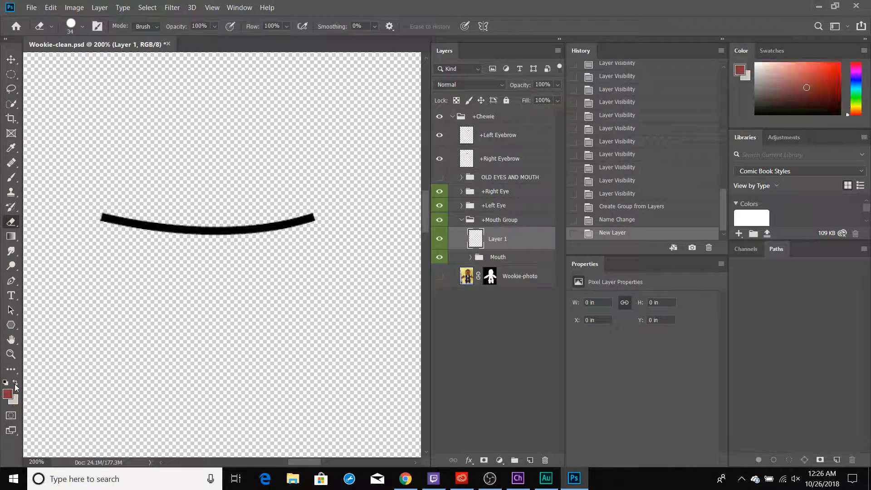
pyautogui.click(9, 396)
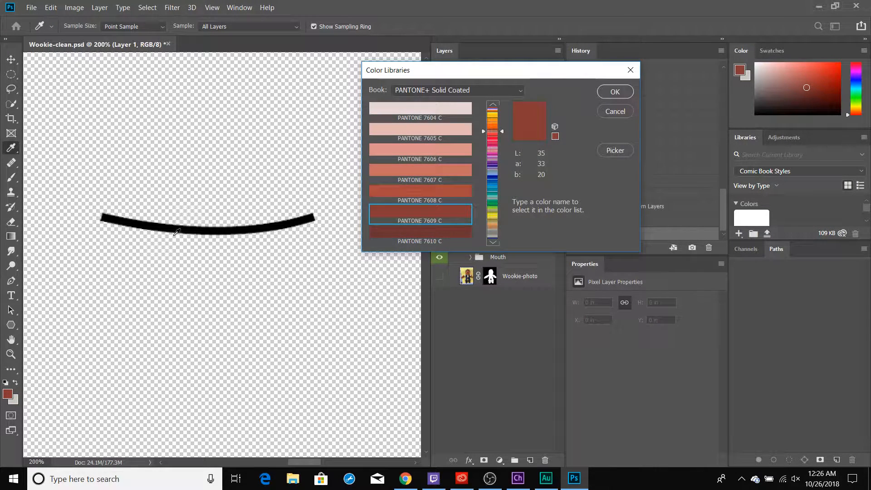
pyautogui.click(244, 234)
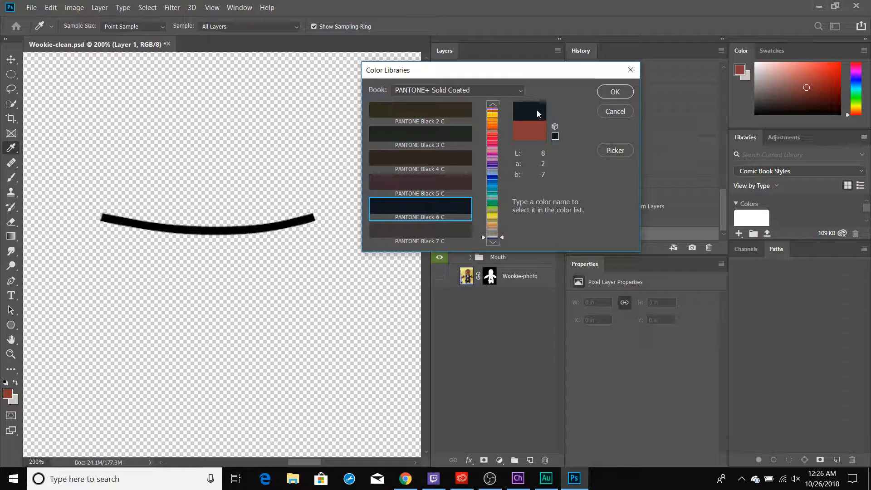
pyautogui.click(620, 92)
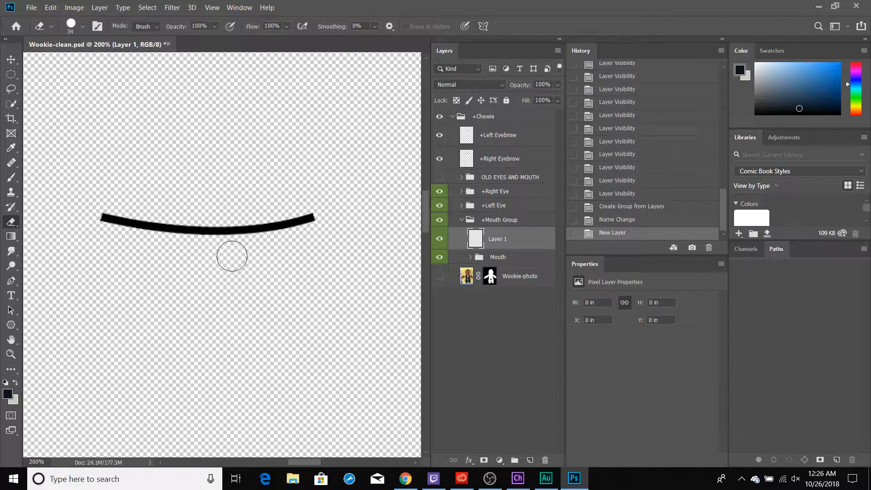
# Step: Rename the new layer above the Mouth group to Sad
pyautogui.doubleClick(497, 239)
pyautogui.write('An')
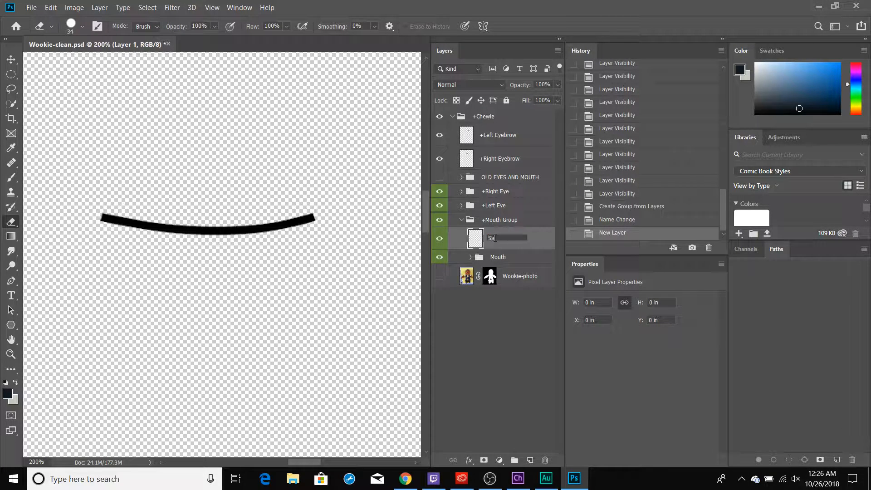
pyautogui.press('Return')
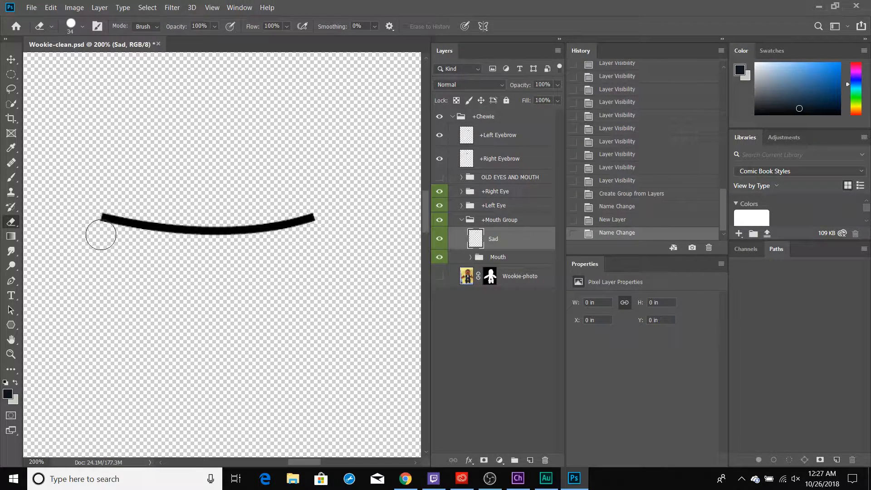
# Step: Paint a downturned frown about 0.86 in wide and 0.15 in high across the mouth on the Sad layer with the Brush tool
pyautogui.moveTo(99, 252); pyautogui.dragTo(136, 210)
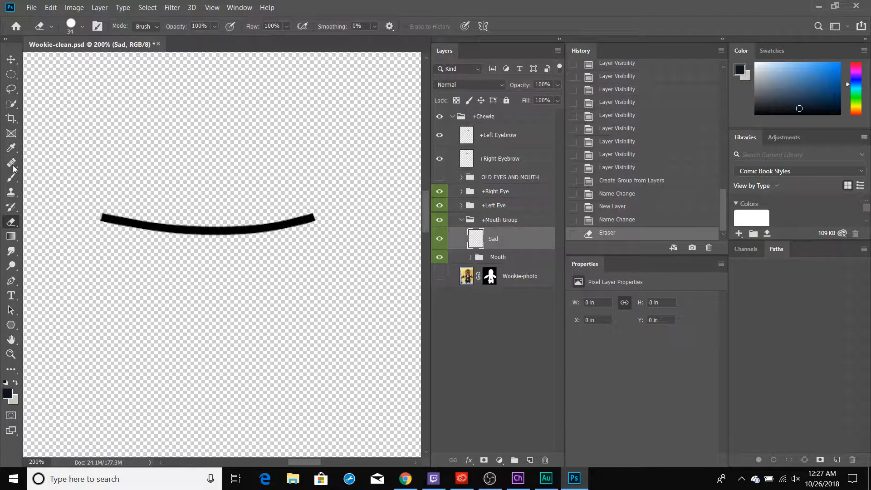
pyautogui.click(11, 178)
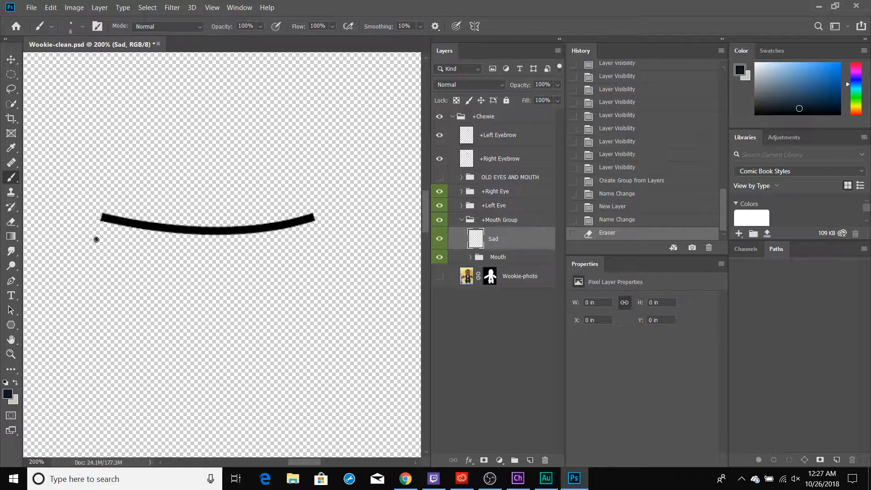
pyautogui.moveTo(96, 240)
pyautogui.mouseDown()
pyautogui.moveTo(114, 221)
pyautogui.moveTo(176, 207)
pyautogui.moveTo(267, 214)
pyautogui.moveTo(323, 241)
pyautogui.mouseUp()
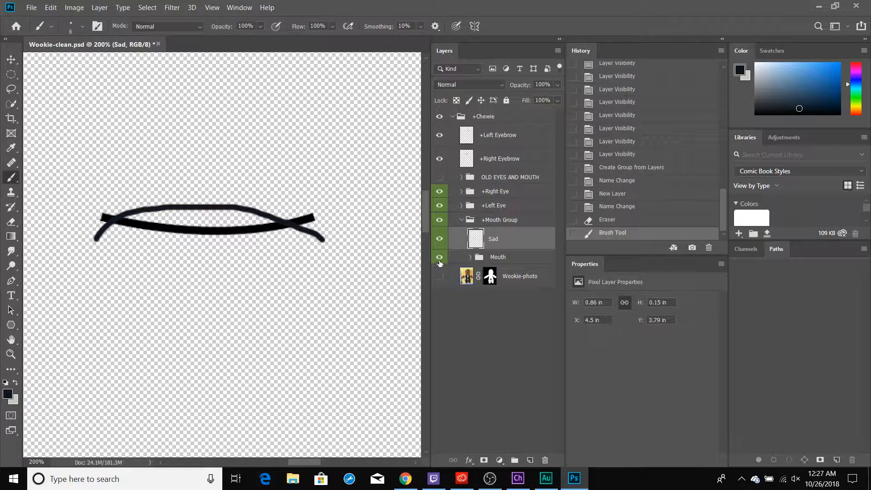
# Step: View the Sad frown without the Mouth group, then show Mouth again and hide the Sad layer
pyautogui.click(440, 258)
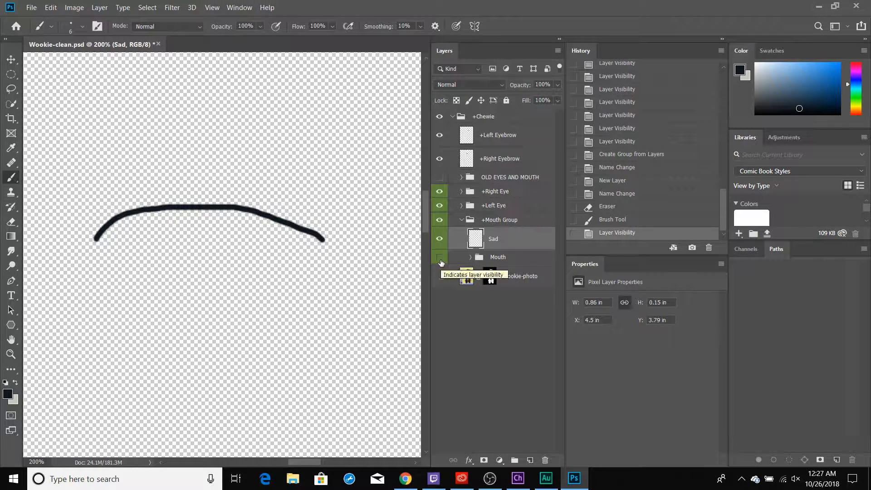
pyautogui.click(440, 258)
pyautogui.click(440, 239)
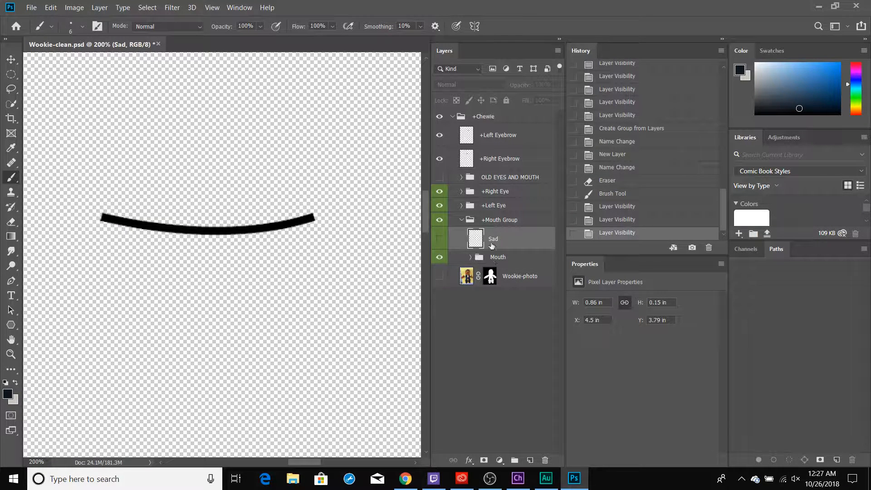
# Step: Move the Mouth group above the Sad layer inside +Mouth Group and show the Wookie-photo layer
pyautogui.click(471, 257)
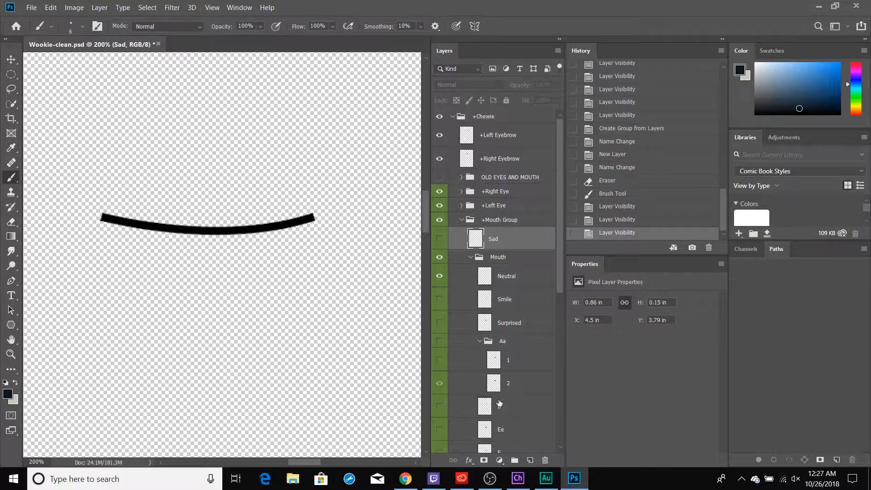
pyautogui.click(470, 258)
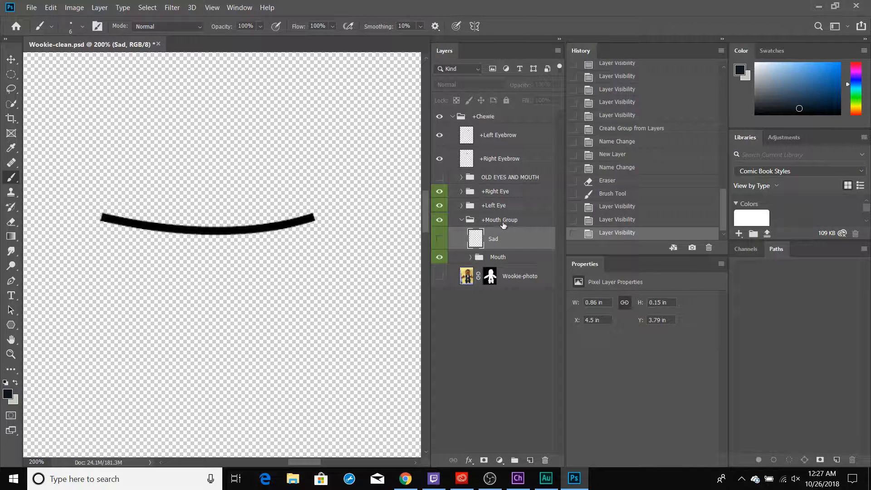
pyautogui.moveTo(502, 258); pyautogui.dragTo(490, 238)
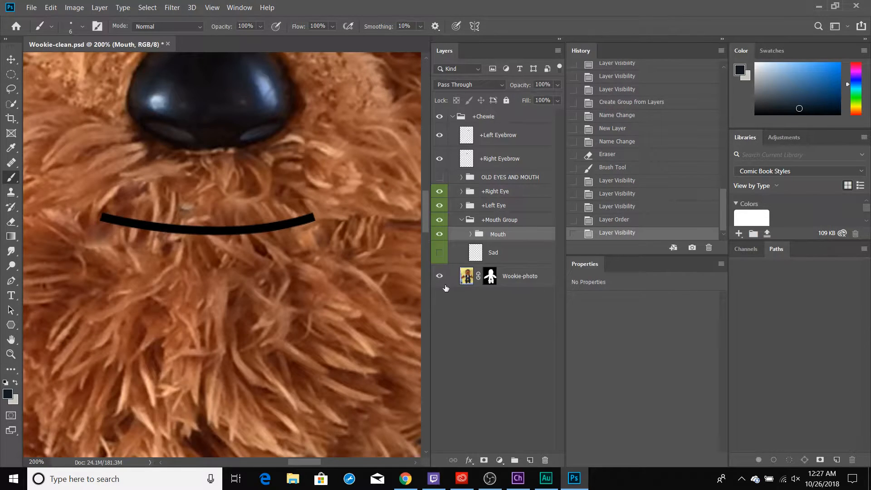
# Step: Save the puppet file and switch to Character Animator
pyautogui.scroll(1, 463, 212)
pyautogui.scroll(5, 308, 274)
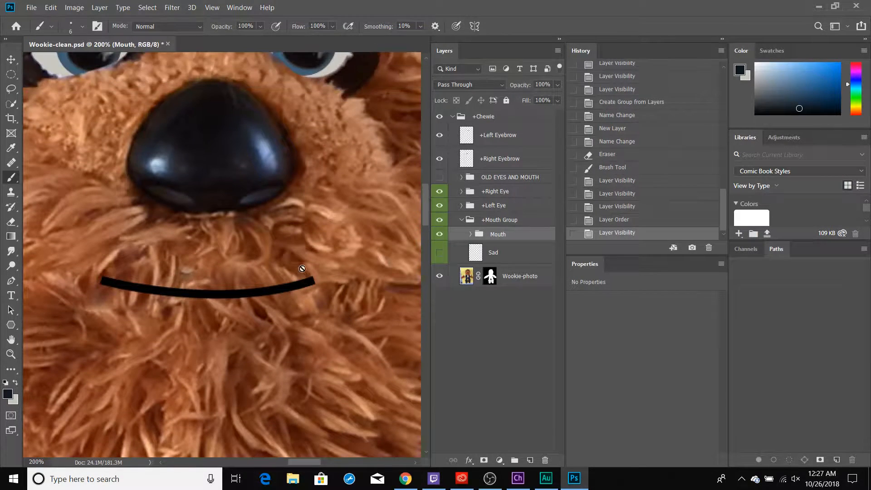
pyautogui.hotkey('ctrl', 's')
pyautogui.hotkey('alt', 'Tab')
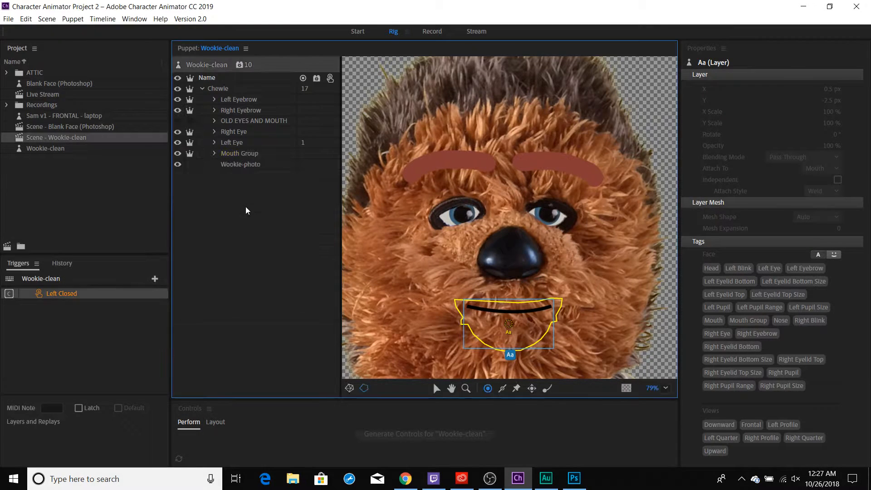
# Step: Tag the Mouth Group layer only as Mouth Group and its nested Mouth layer only as Mouth
pyautogui.click(237, 152)
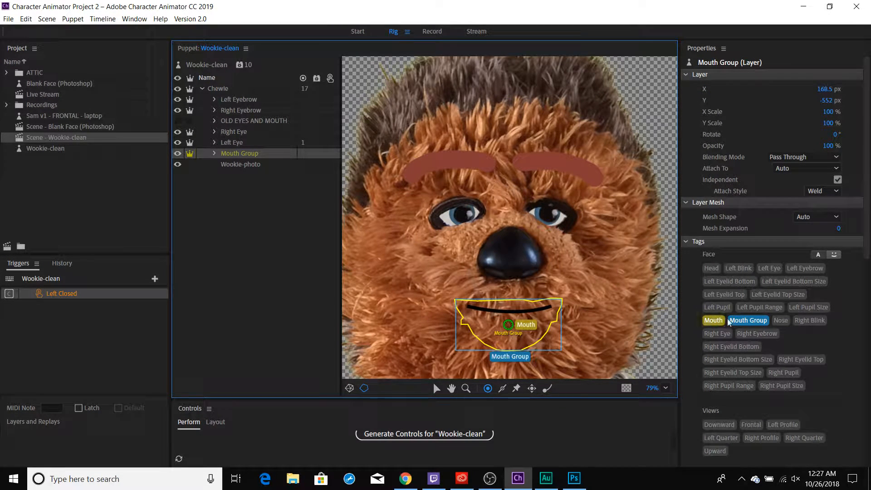
pyautogui.click(715, 320)
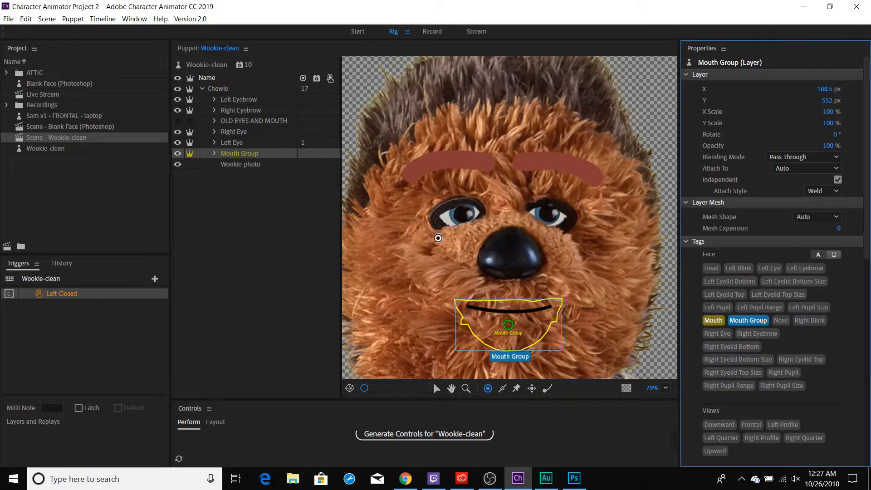
pyautogui.click(214, 154)
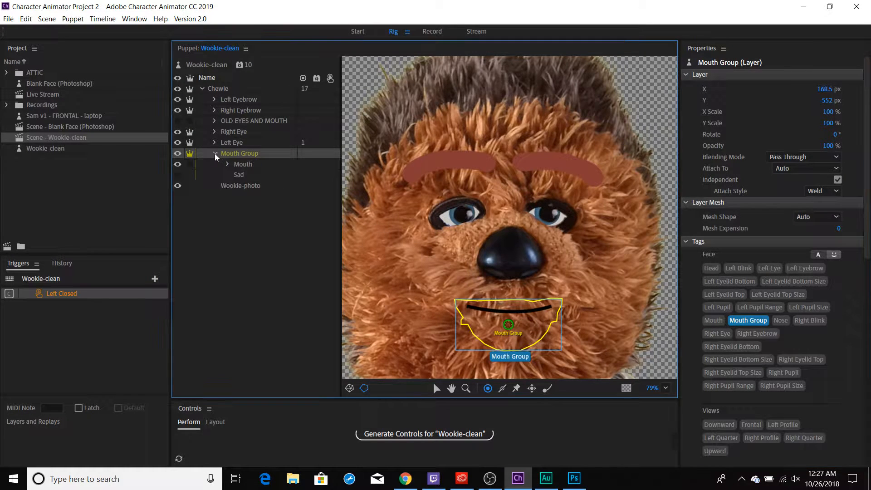
pyautogui.click(246, 164)
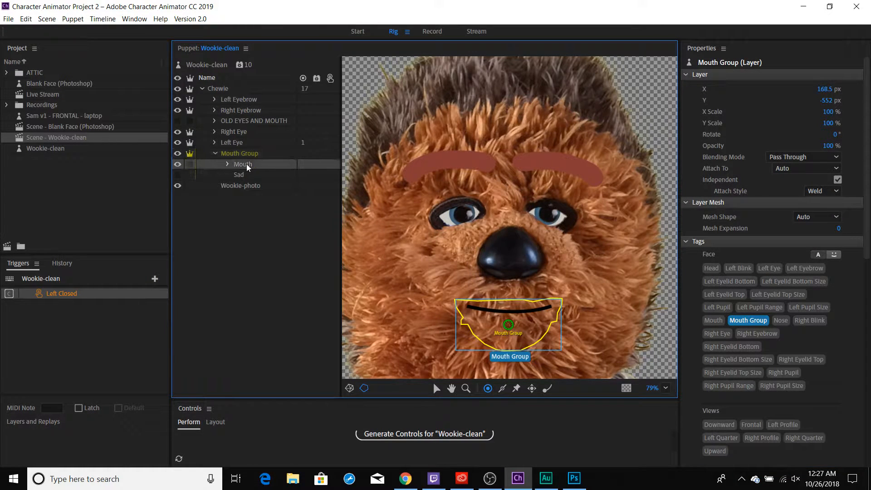
pyautogui.click(744, 323)
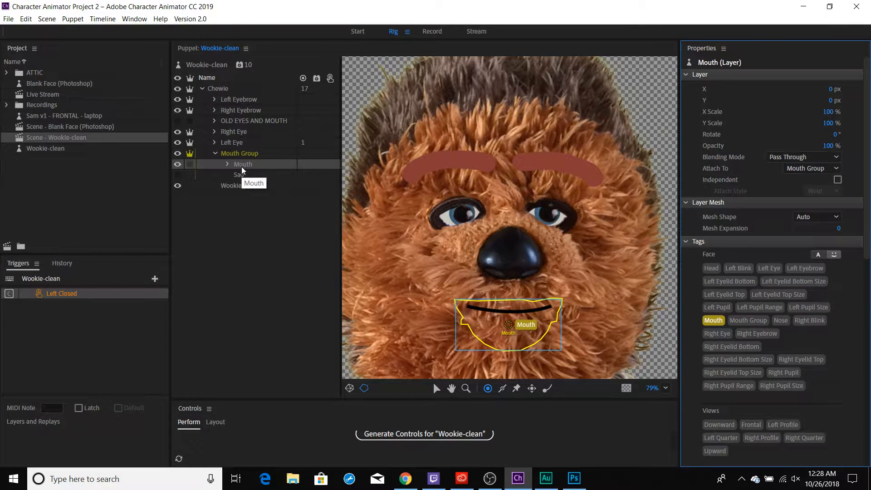
# Step: Delete the Left Closed trigger from the Wookie-clean puppet
pyautogui.click(431, 33)
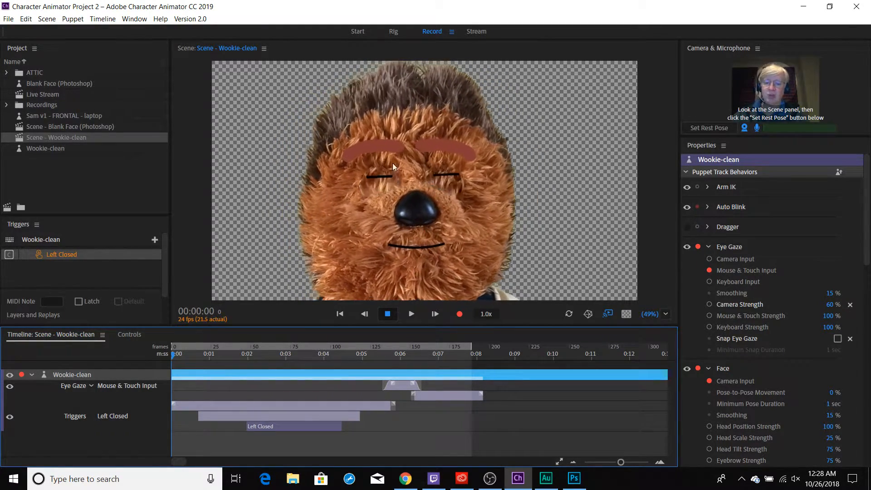
pyautogui.click(55, 255)
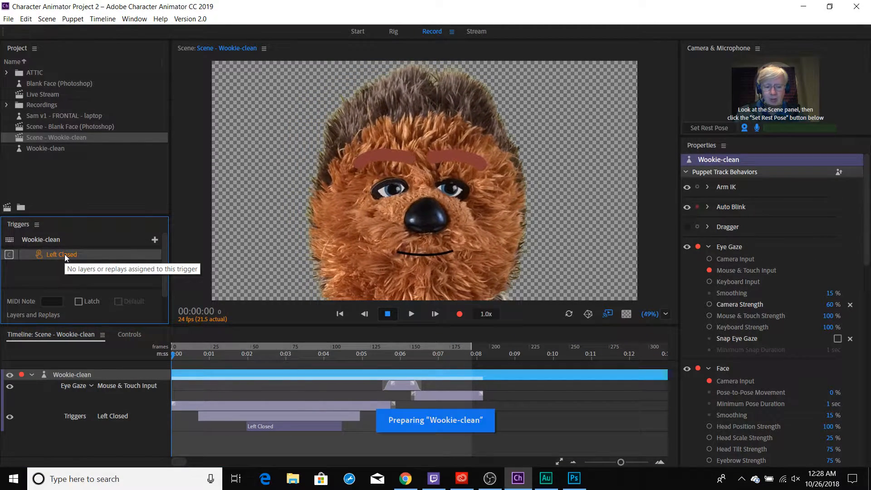
pyautogui.press('Delete')
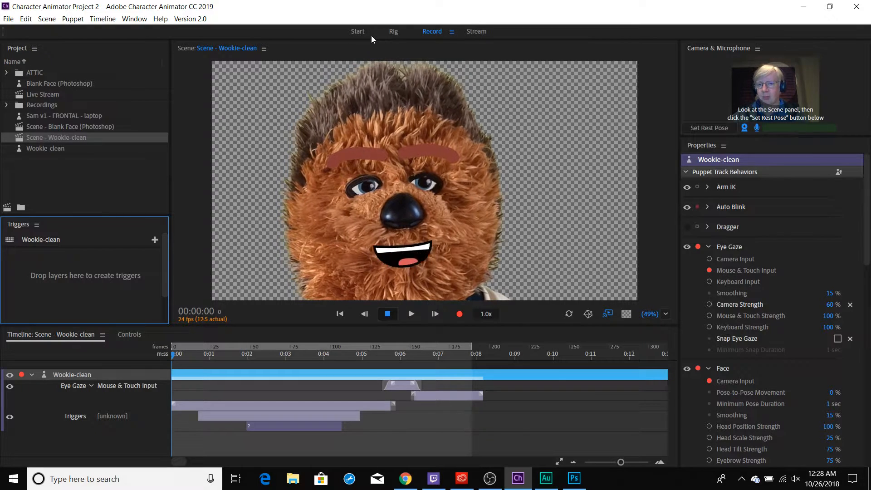
# Step: Create a swap set from the Mouth Group layer in the puppet's rig
pyautogui.click(394, 32)
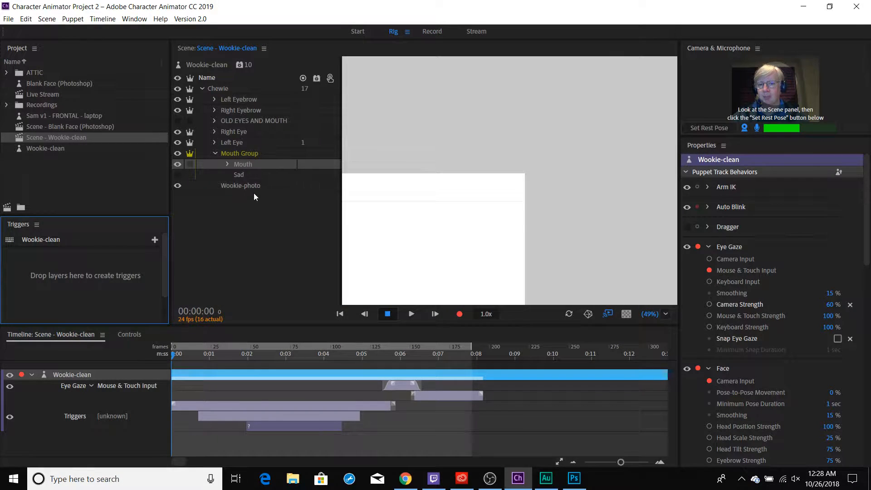
pyautogui.click(243, 164)
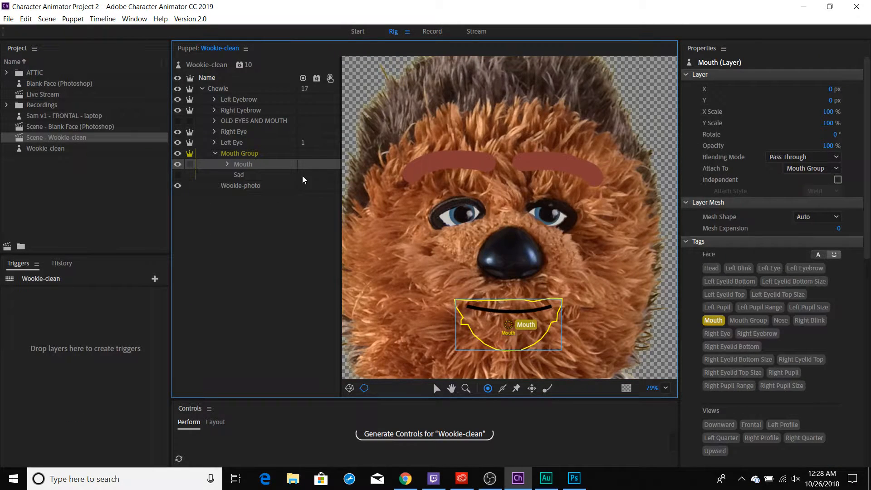
pyautogui.click(258, 154)
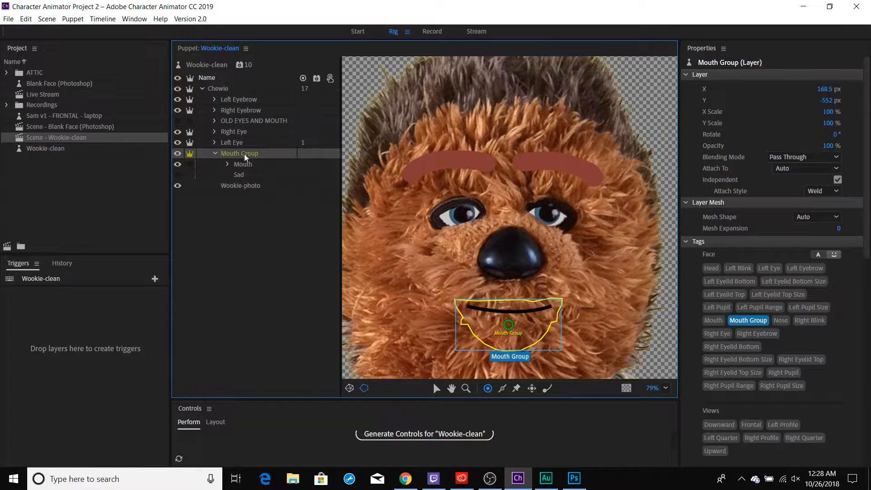
pyautogui.rightClick(245, 154)
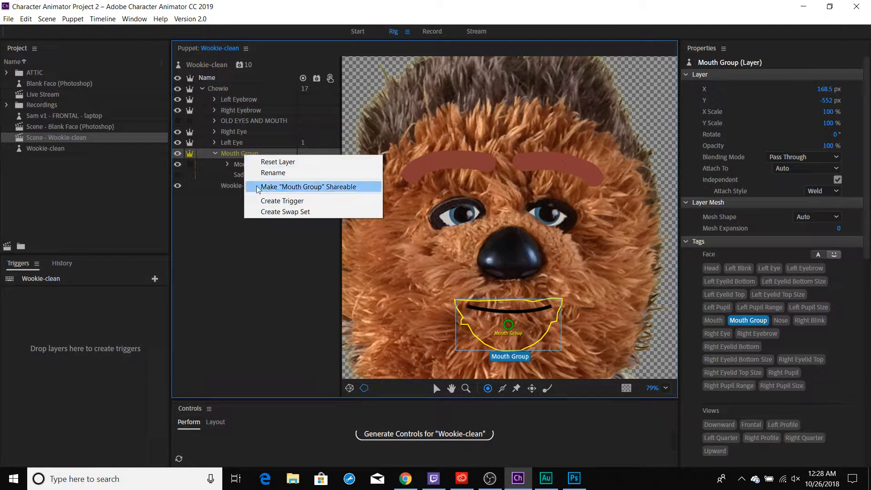
pyautogui.click(282, 211)
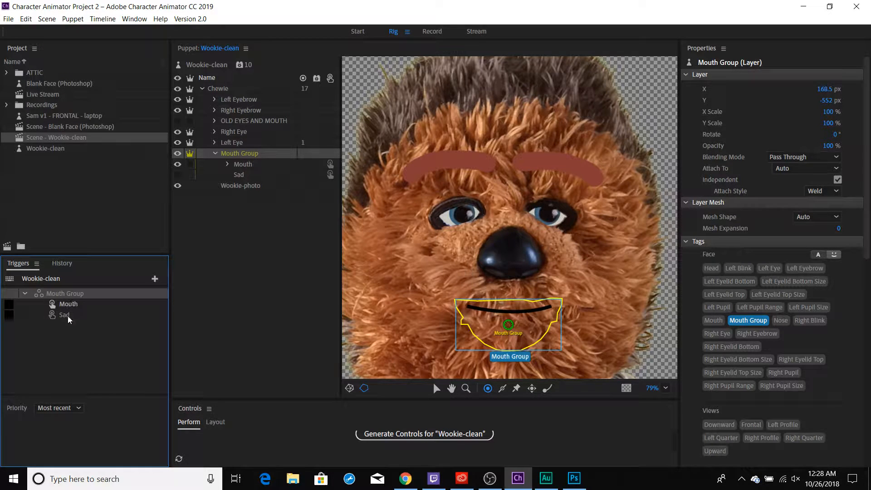
# Step: Assign the D key to the Sad trigger in the Mouth Group swap set
pyautogui.click(97, 302)
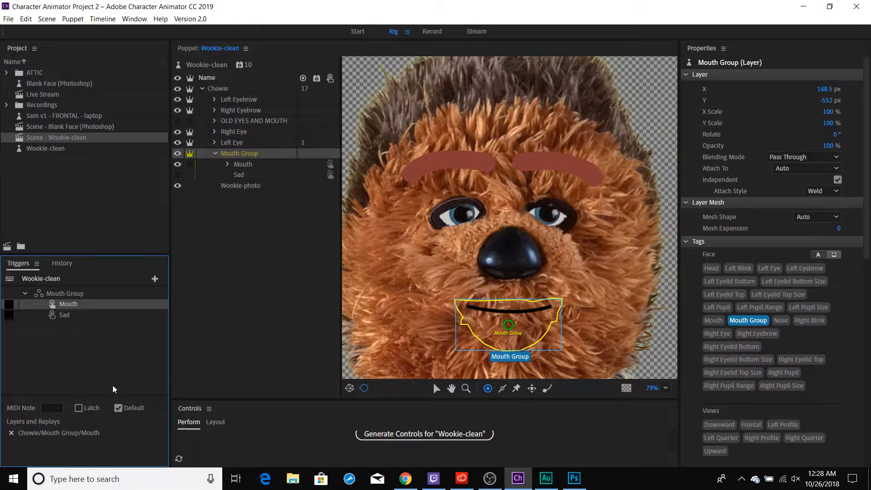
pyautogui.click(70, 317)
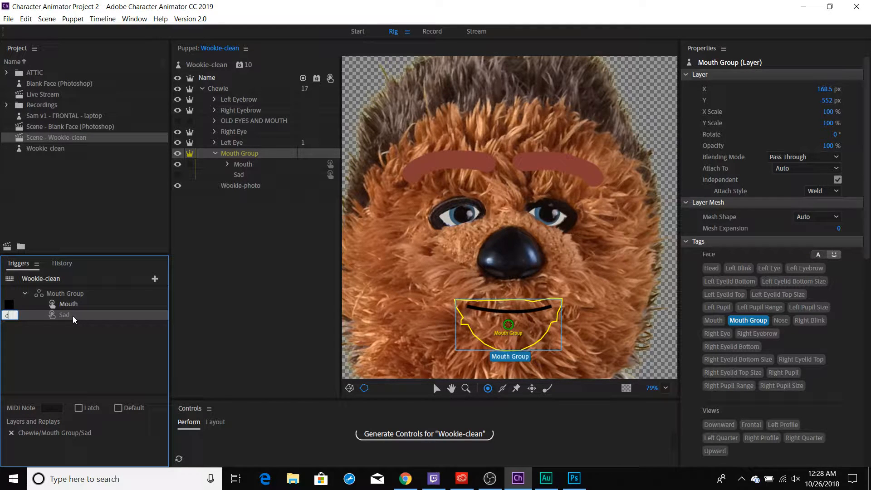
pyautogui.press('Return')
# Step: Switch to Photoshop, duplicate the Sad layer directly below itself and rename the copy Angry
pyautogui.hotkey('alt', 'Tab')
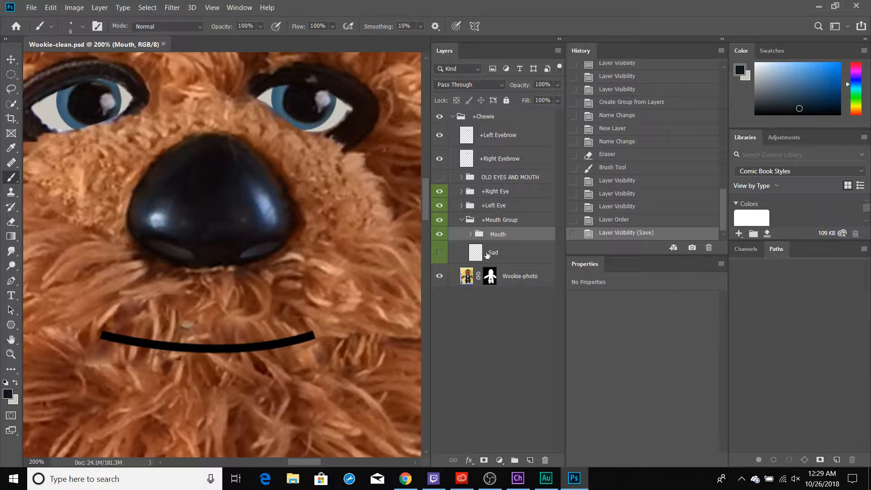
pyautogui.moveTo(477, 253); pyautogui.dragTo(480, 268)
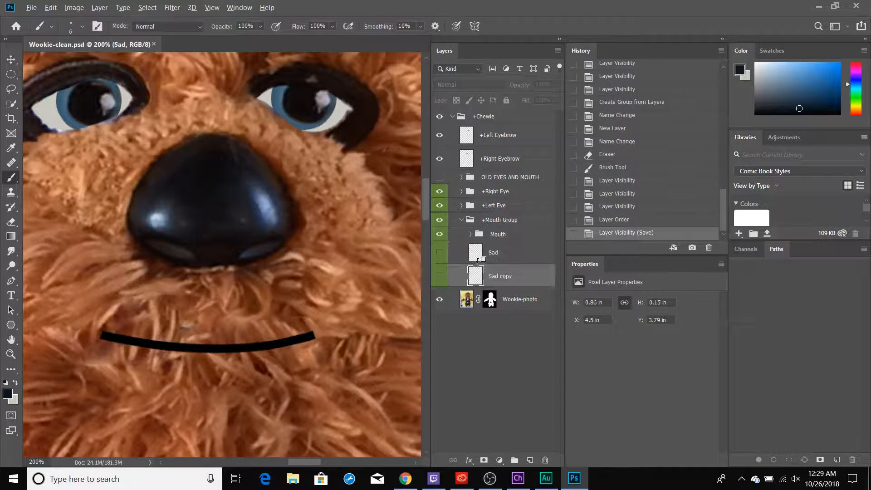
pyautogui.doubleClick(509, 276)
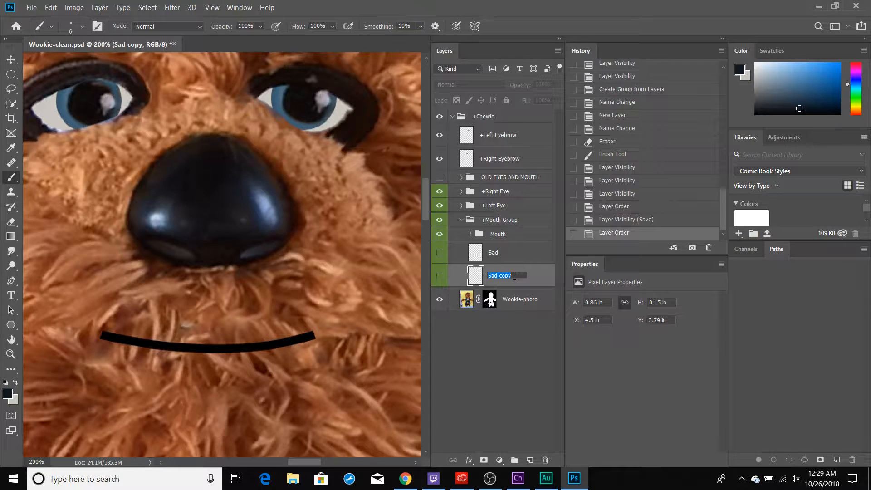
pyautogui.write('Angry')
pyautogui.press('Return')
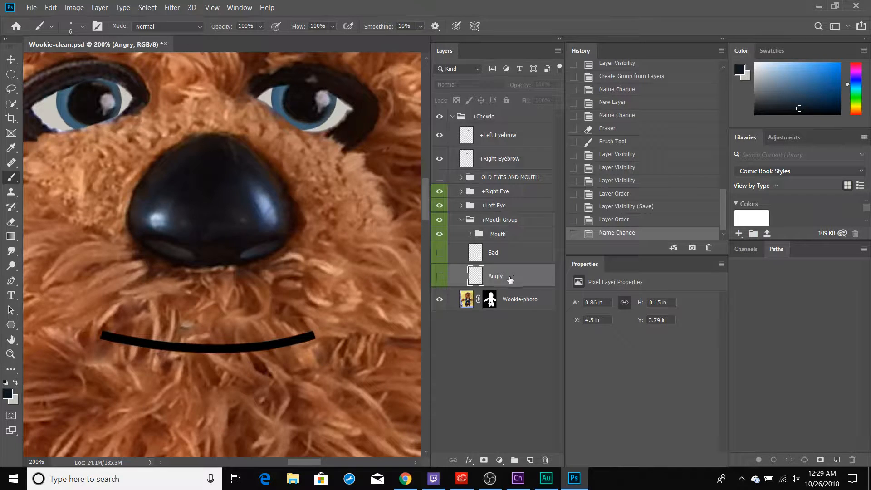
# Step: With Angry shown and Mouth hidden, paint a jagged-toothed open mouth about 0.86 in wide and 0.51 in high on the Angry layer with the Brush tool
pyautogui.click(439, 279)
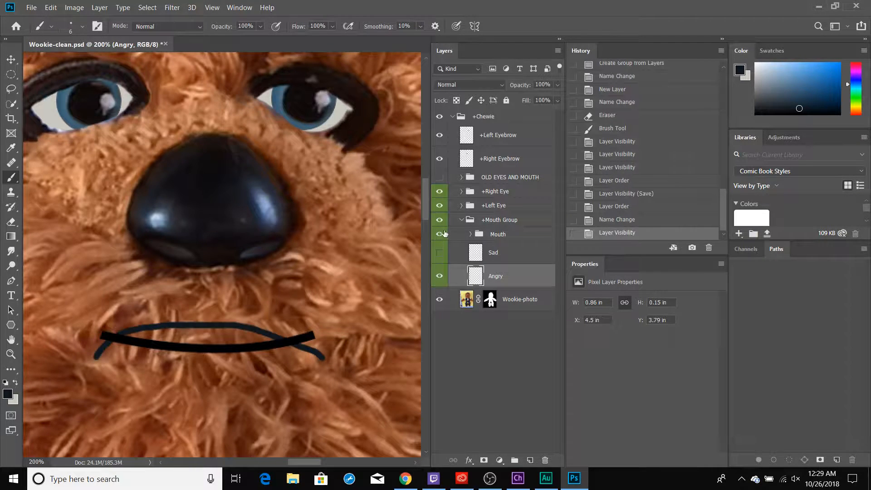
pyautogui.click(439, 234)
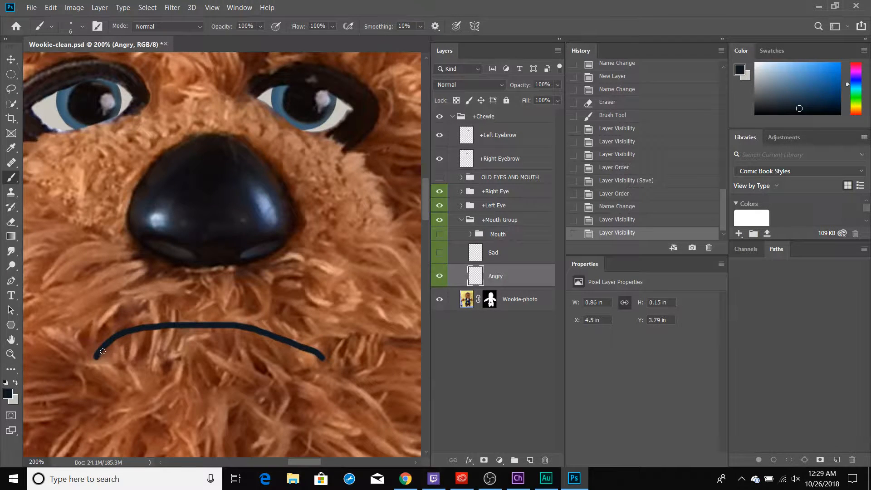
pyautogui.moveTo(99, 350)
pyautogui.mouseDown()
pyautogui.moveTo(132, 306)
pyautogui.moveTo(177, 298)
pyautogui.moveTo(257, 309)
pyautogui.moveTo(303, 335)
pyautogui.moveTo(323, 359)
pyautogui.mouseUp()
pyautogui.moveTo(103, 332)
pyautogui.mouseDown()
pyautogui.moveTo(132, 312)
pyautogui.moveTo(162, 312)
pyautogui.moveTo(165, 320)
pyautogui.moveTo(152, 326)
pyautogui.moveTo(138, 315)
pyautogui.moveTo(177, 310)
pyautogui.moveTo(308, 342)
pyautogui.moveTo(218, 314)
pyautogui.moveTo(150, 313)
pyautogui.moveTo(182, 303)
pyautogui.moveTo(267, 318)
pyautogui.moveTo(146, 308)
pyautogui.moveTo(309, 348)
pyautogui.moveTo(280, 329)
pyautogui.moveTo(202, 310)
pyautogui.moveTo(288, 322)
pyautogui.moveTo(253, 320)
pyautogui.mouseUp()
pyautogui.moveTo(136, 327)
pyautogui.mouseDown()
pyautogui.moveTo(113, 335)
pyautogui.moveTo(119, 355)
pyautogui.moveTo(141, 326)
pyautogui.mouseUp()
pyautogui.moveTo(146, 323)
pyautogui.mouseDown()
pyautogui.moveTo(164, 341)
pyautogui.moveTo(177, 320)
pyautogui.moveTo(214, 342)
pyautogui.moveTo(251, 328)
pyautogui.moveTo(278, 341)
pyautogui.moveTo(286, 359)
pyautogui.moveTo(314, 356)
pyautogui.mouseUp()
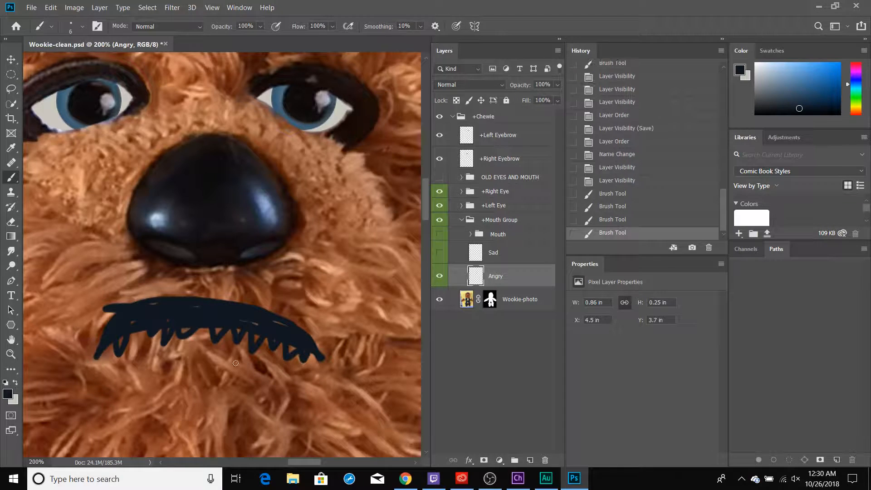
pyautogui.moveTo(105, 372)
pyautogui.mouseDown()
pyautogui.moveTo(188, 430)
pyautogui.moveTo(249, 414)
pyautogui.moveTo(284, 373)
pyautogui.mouseUp()
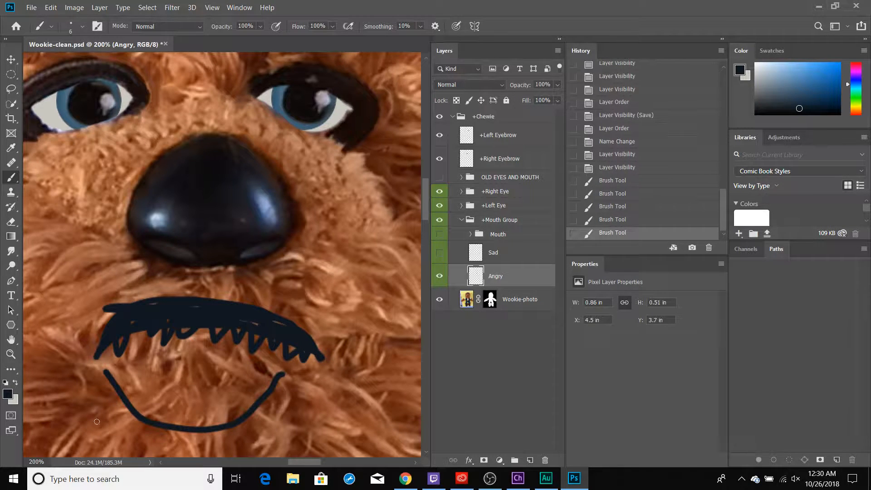
pyautogui.moveTo(109, 393)
pyautogui.mouseDown()
pyautogui.moveTo(127, 383)
pyautogui.moveTo(127, 411)
pyautogui.moveTo(143, 392)
pyautogui.moveTo(157, 425)
pyautogui.moveTo(186, 427)
pyautogui.moveTo(195, 414)
pyautogui.moveTo(246, 409)
pyautogui.moveTo(281, 381)
pyautogui.mouseUp()
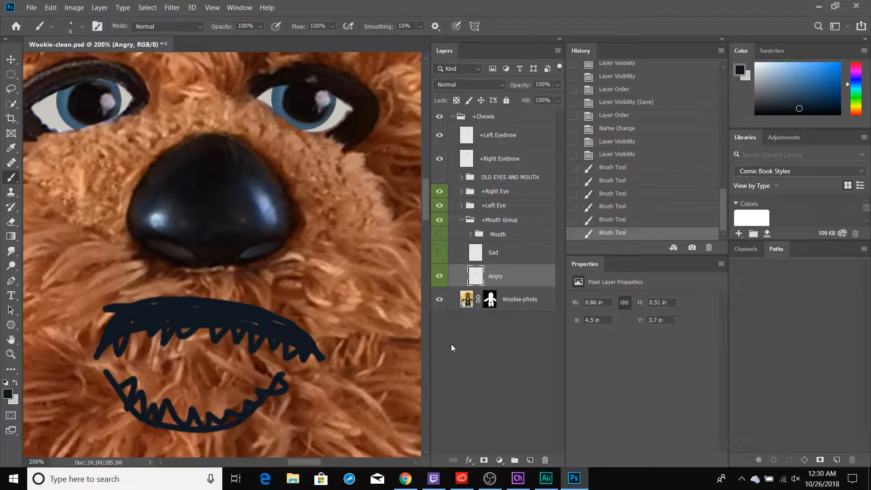
# Step: Switch visibility from the Angry layer back to the Mouth group and save the file
pyautogui.click(439, 276)
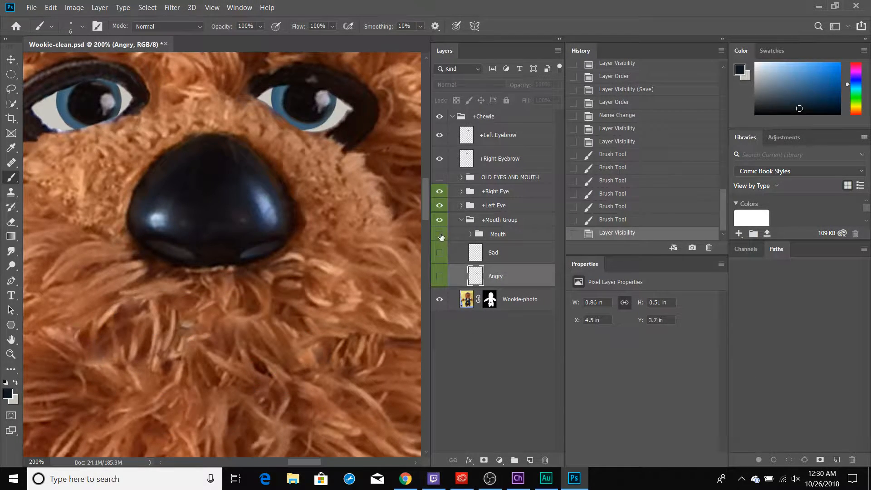
pyautogui.click(440, 234)
pyautogui.hotkey('ctrl', 's')
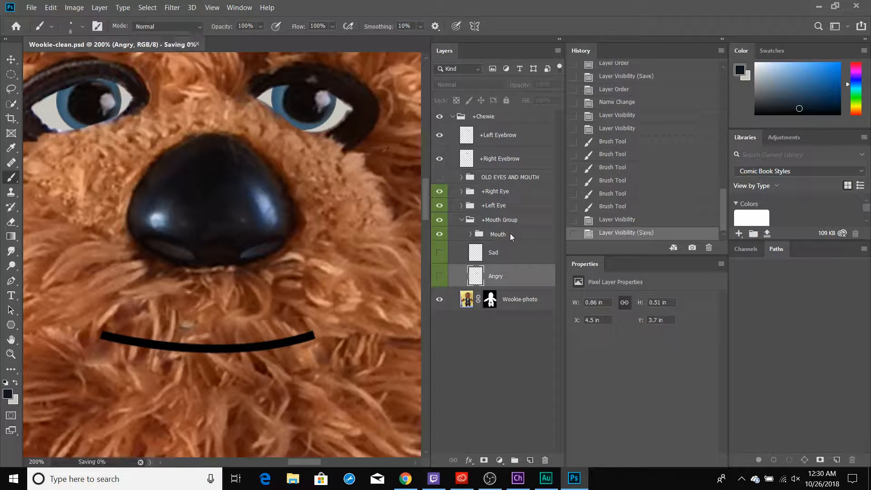
# Step: Switch to Character Animator, create a trigger for the Angry layer and move it into the Mouth Group swap set
pyautogui.hotkey('alt', 'Tab')
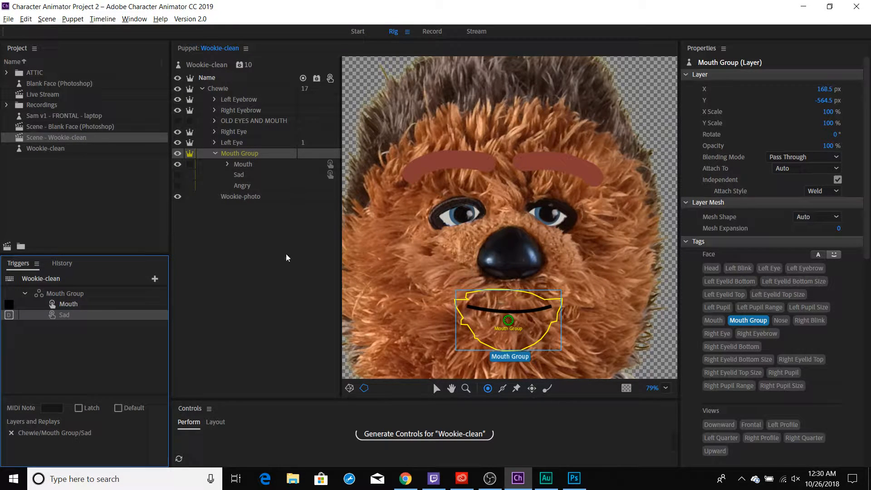
pyautogui.rightClick(326, 183)
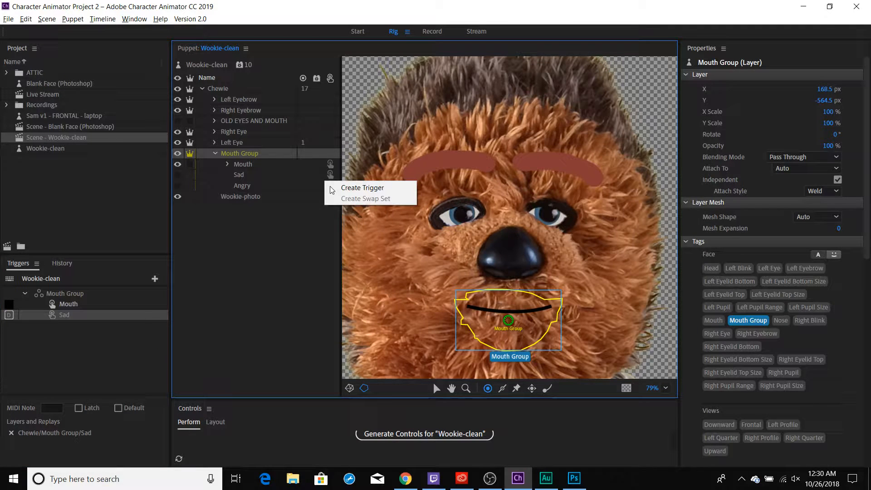
pyautogui.click(351, 187)
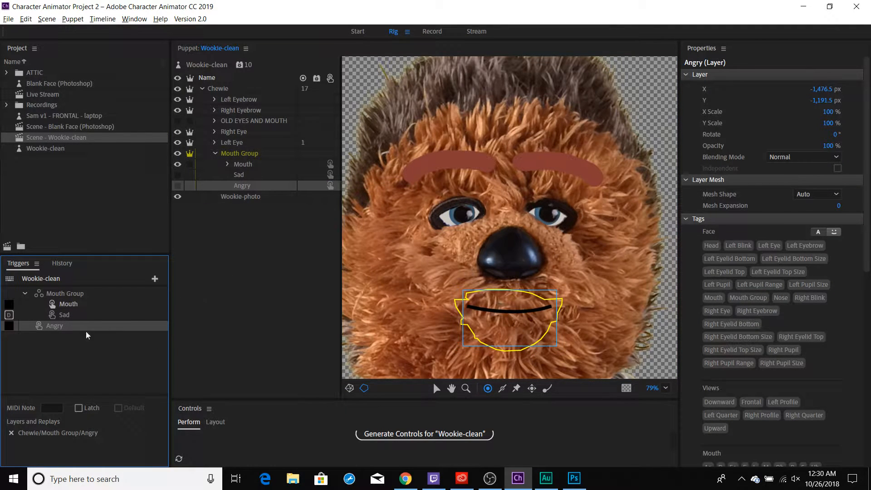
pyautogui.moveTo(67, 326); pyautogui.dragTo(74, 291)
# Step: Assign the A key to the Angry trigger and switch to the Record workspace
pyautogui.click(9, 326)
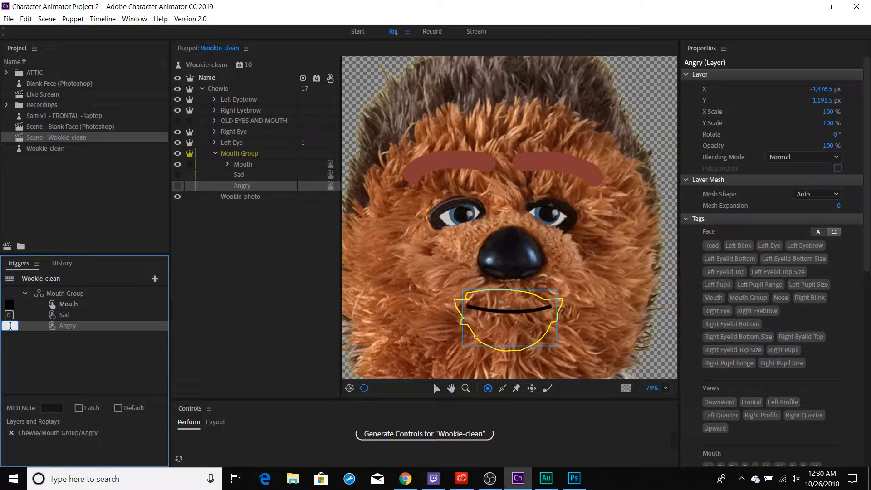
pyautogui.write('a')
pyautogui.press('Return')
pyautogui.click(431, 32)
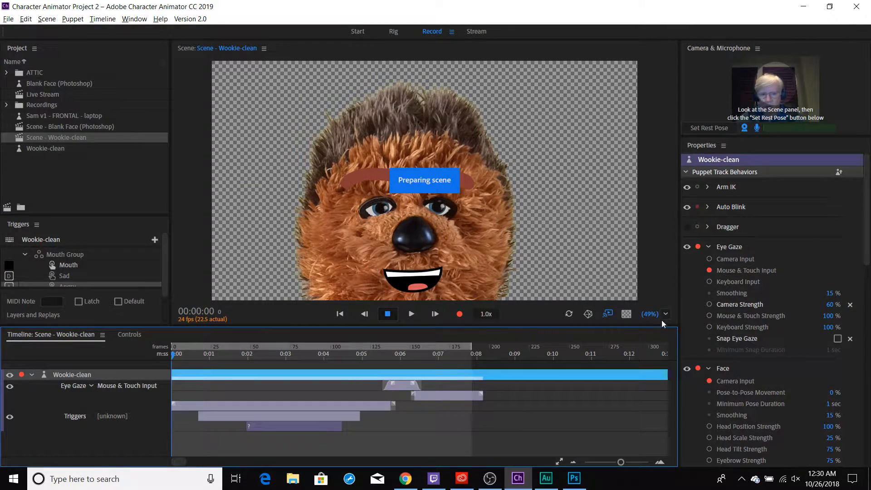
pyautogui.scroll(-15, 733, 327)
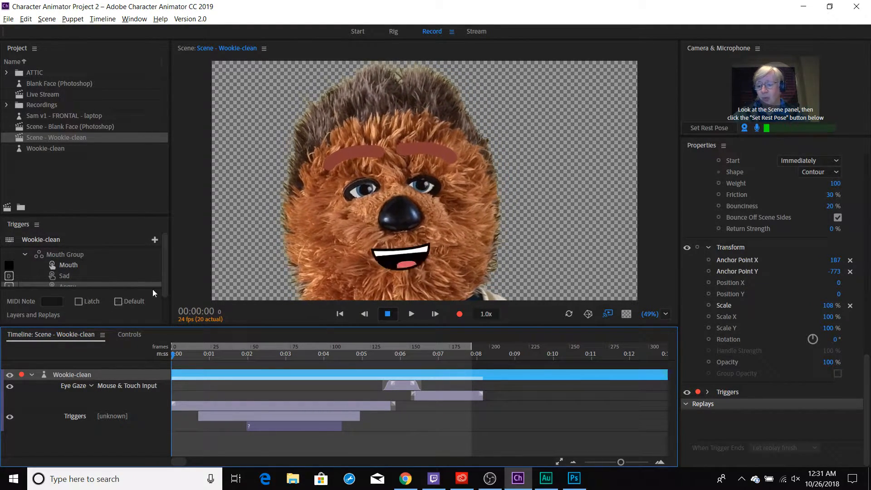
# Step: Generate the on-screen performance controls for the Wookie-clean puppet
pyautogui.click(167, 254)
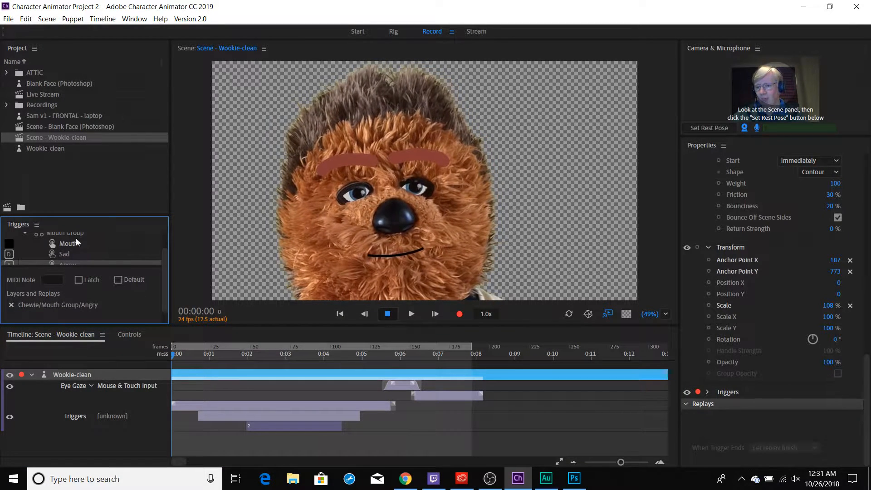
pyautogui.click(129, 335)
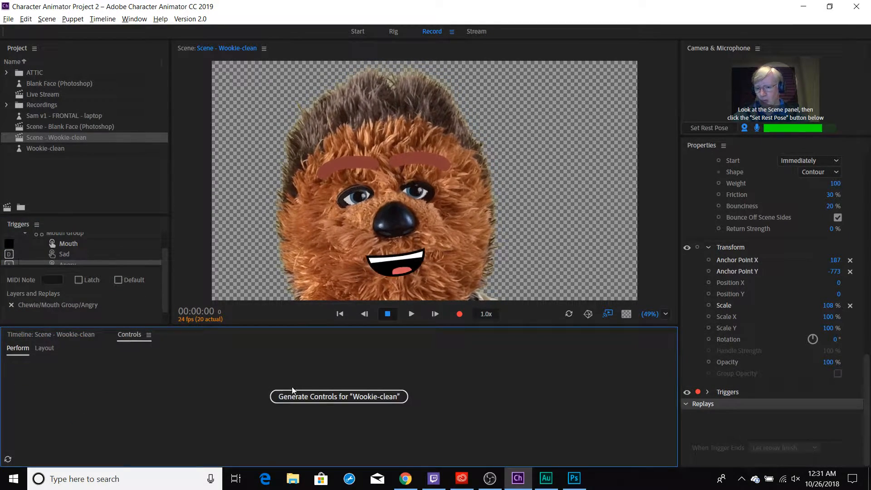
pyautogui.click(313, 392)
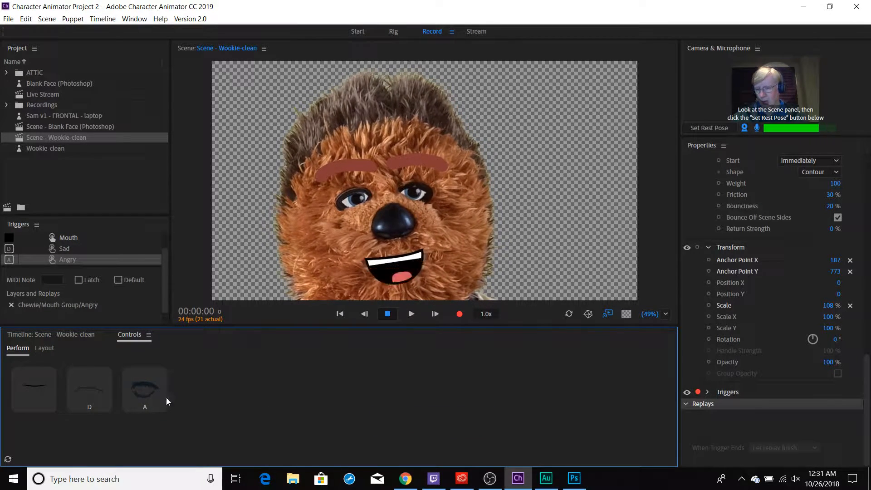
# Step: Test the Sad and Angry mouth swaps by alternately triggering their D and A controls
pyautogui.click(94, 387)
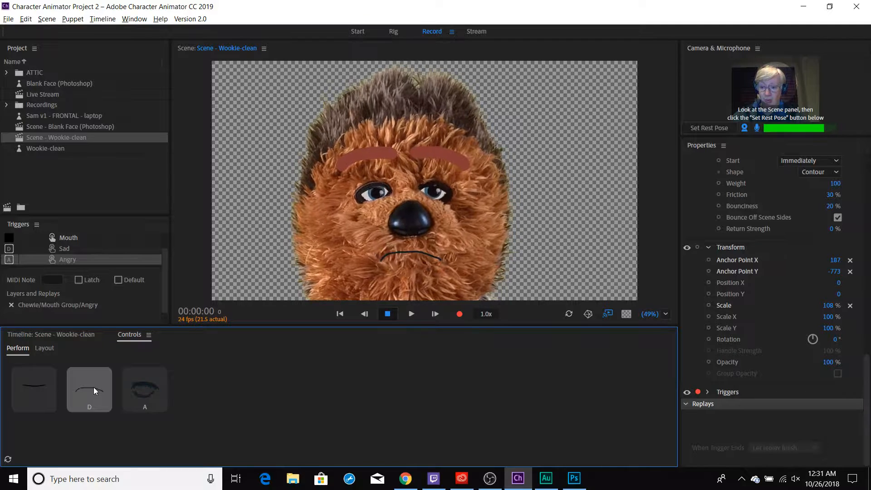
pyautogui.click(138, 385)
pyautogui.click(96, 385)
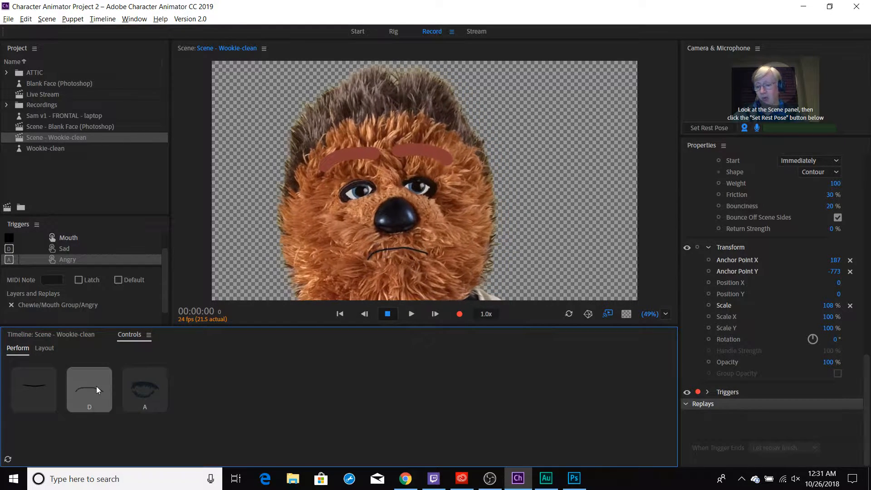
pyautogui.click(142, 384)
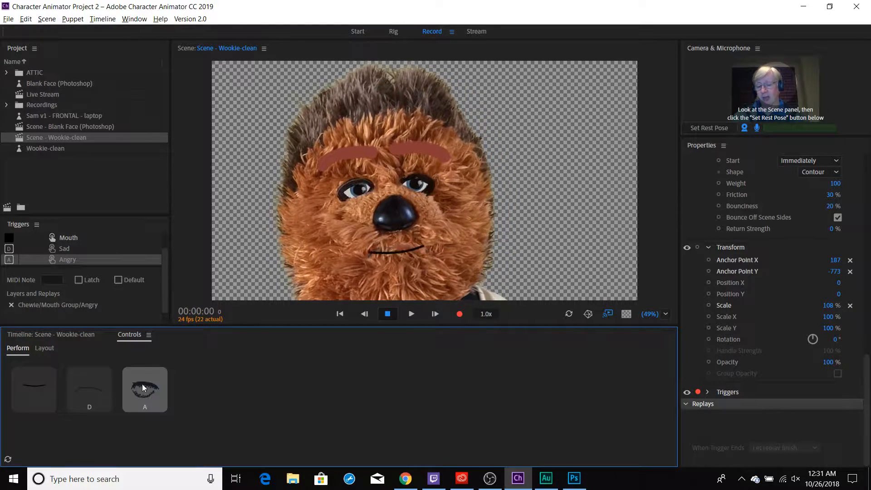
# Step: In the controls layout, delete the control without a key and shift the D and A controls over to fill the gap
pyautogui.click(44, 348)
pyautogui.click(42, 391)
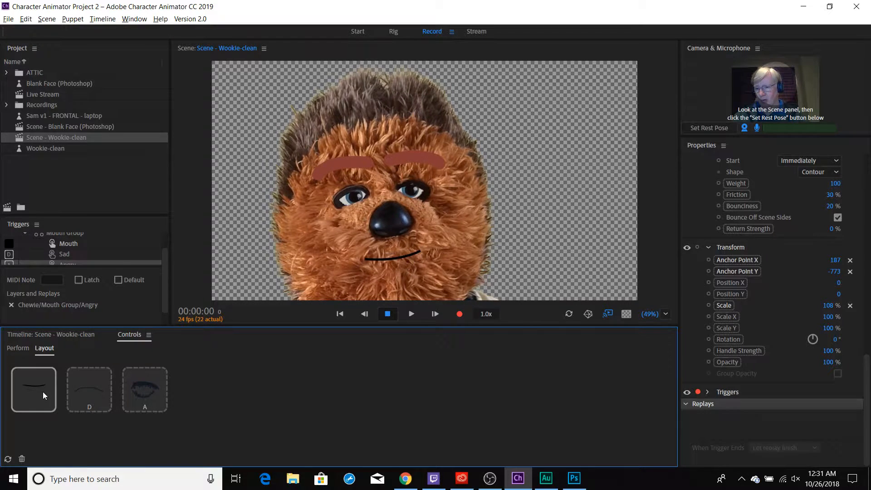
pyautogui.click(21, 459)
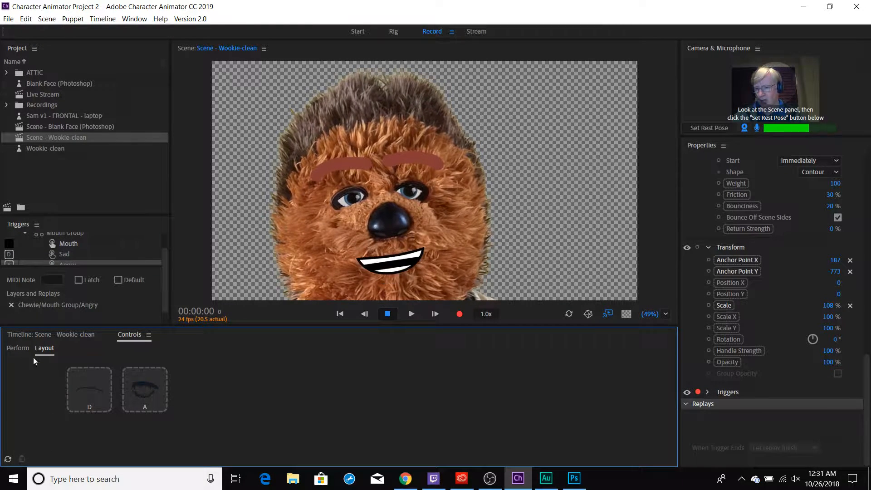
pyautogui.moveTo(101, 389); pyautogui.dragTo(54, 389)
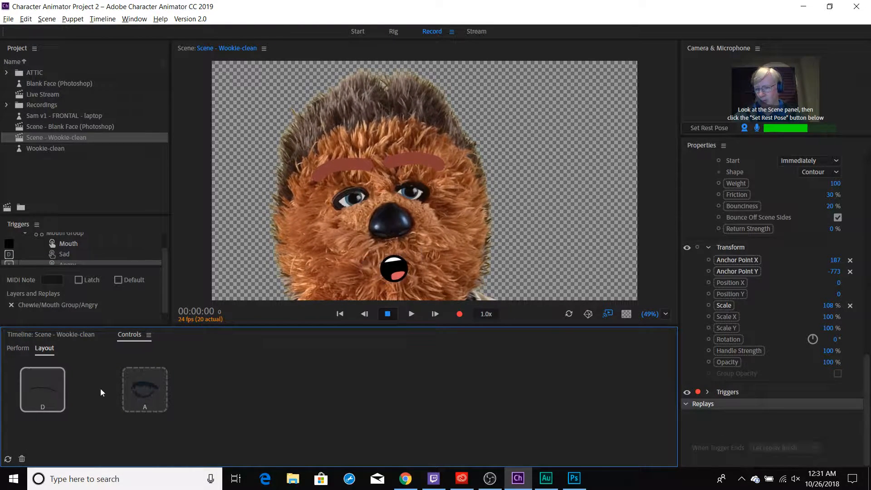
pyautogui.moveTo(141, 389); pyautogui.dragTo(110, 390)
# Step: Return the controls to Perform mode and test the Sad and Angry swaps with the controls and their D and A keys
pyautogui.click(15, 350)
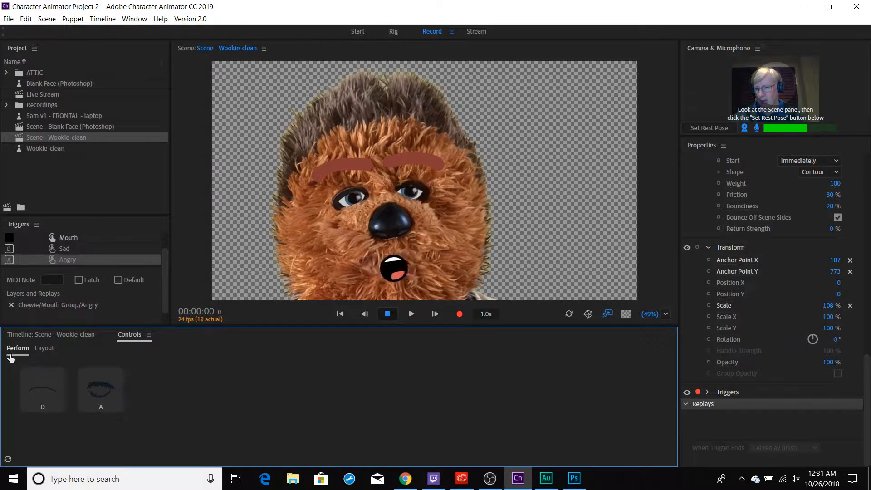
pyautogui.click(99, 388)
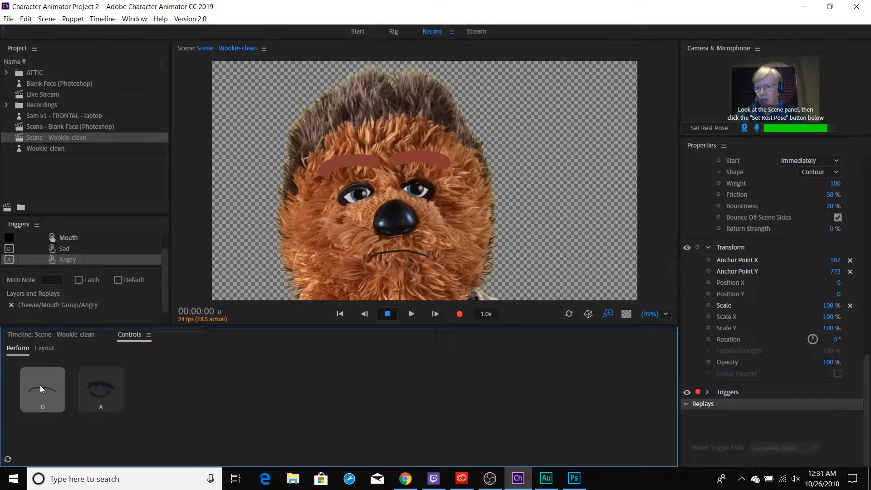
pyautogui.press('d')
pyautogui.press('a')
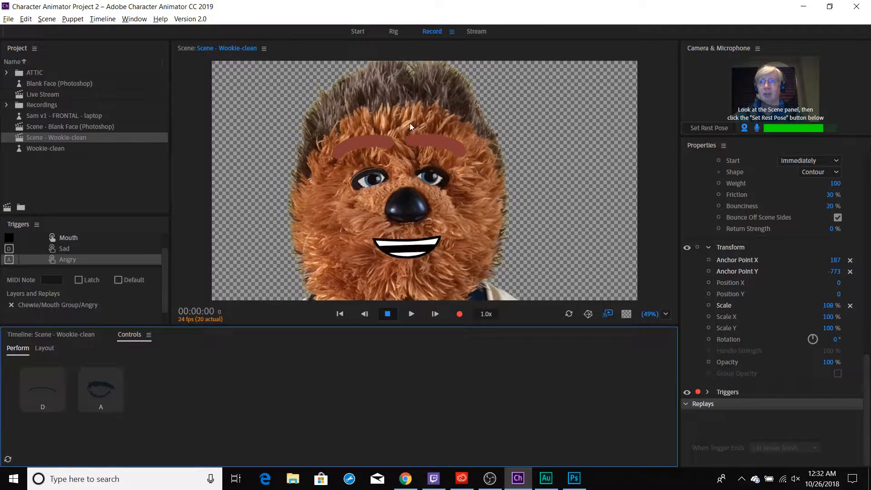
# Step: Return to the Rig workspace, expand the Mouth layer inside Mouth Group to show its visemes, and select it
pyautogui.click(398, 33)
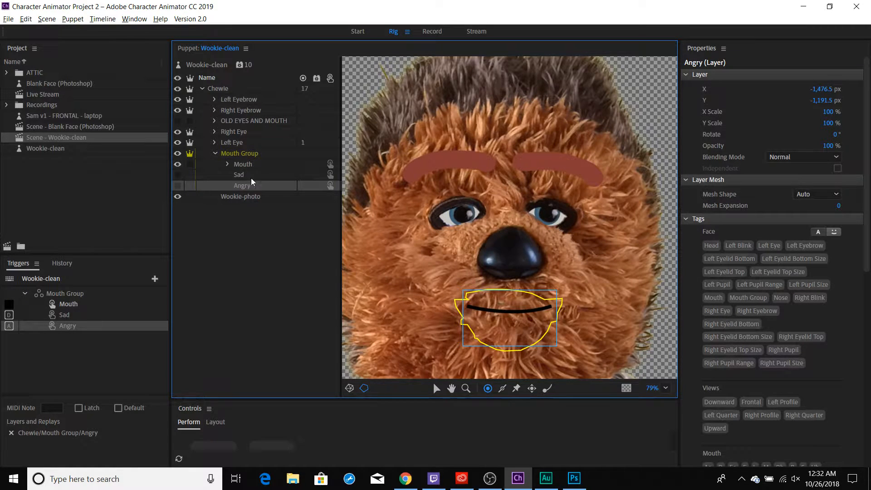
pyautogui.click(228, 164)
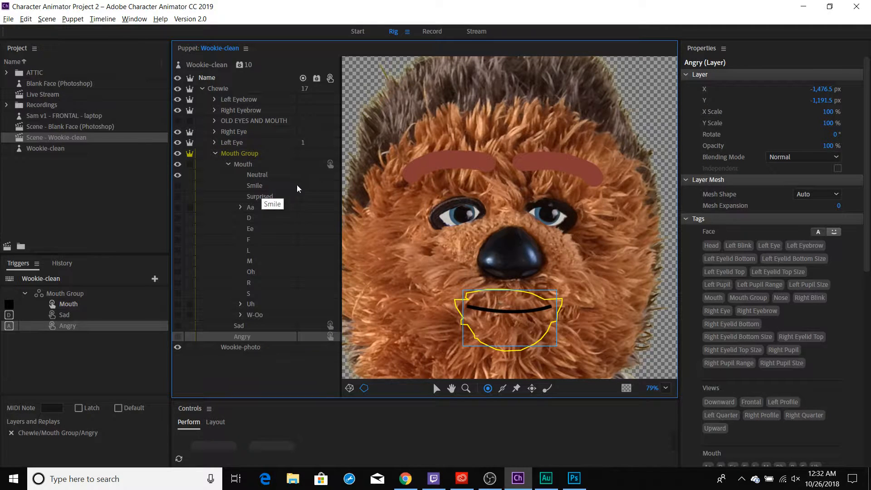
pyautogui.click(245, 166)
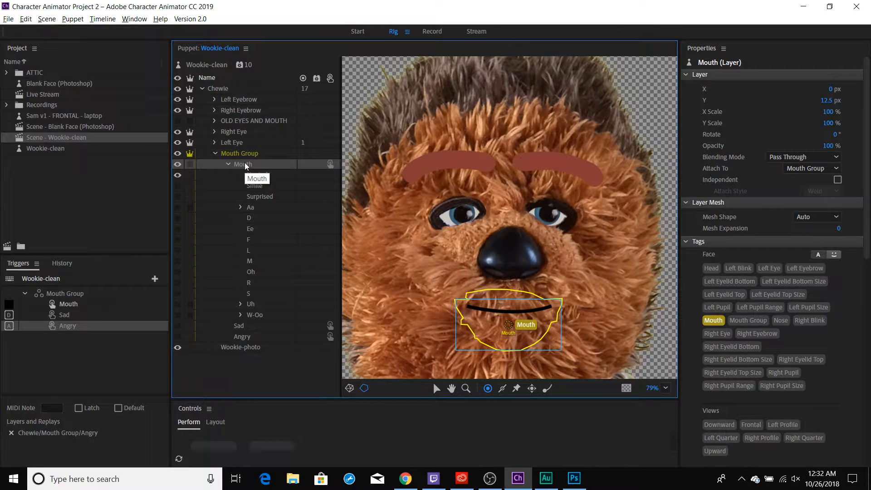
pyautogui.rightClick(245, 166)
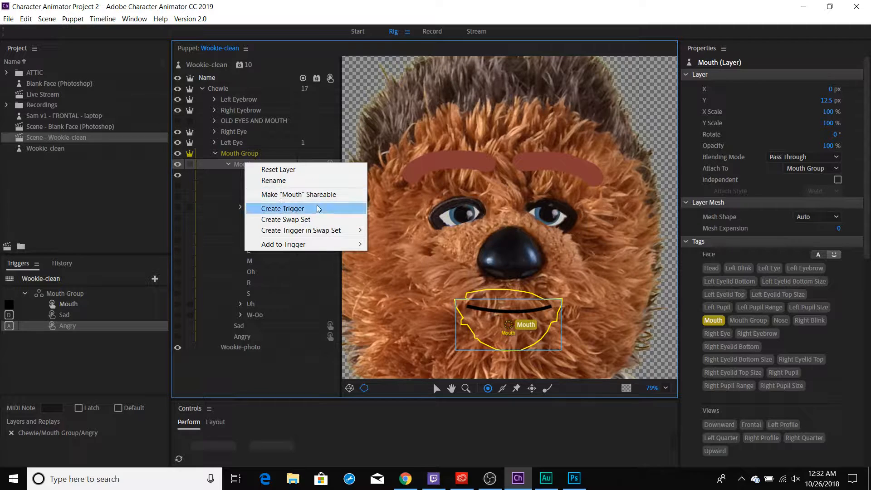
pyautogui.moveTo(304, 231)
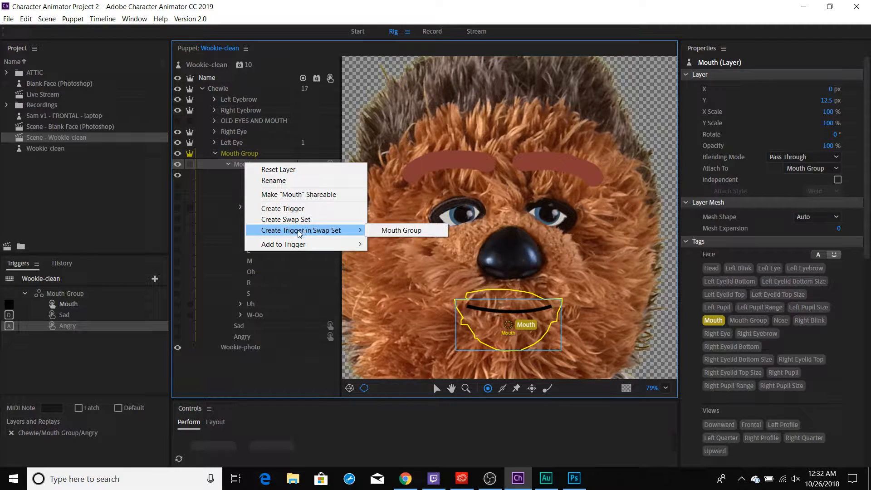
pyautogui.click(67, 354)
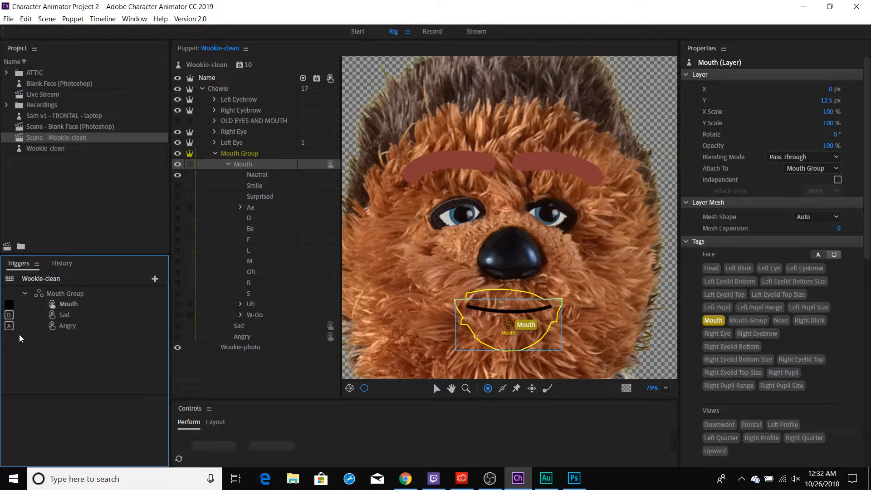
# Step: Create a new swap set for the puppet and name it Mouth
pyautogui.click(155, 280)
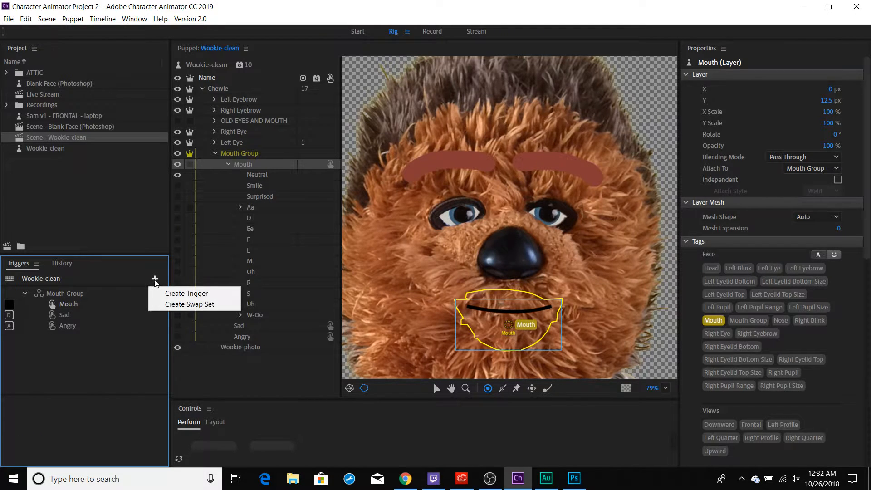
pyautogui.click(168, 305)
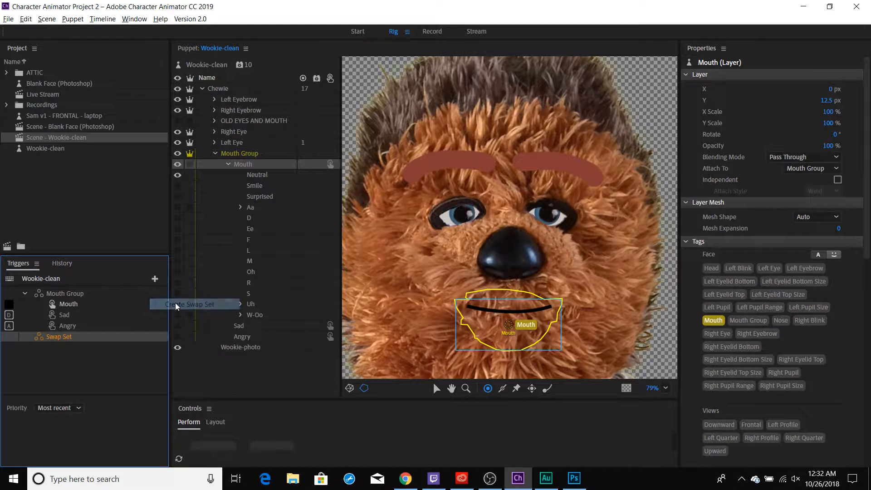
pyautogui.doubleClick(70, 339)
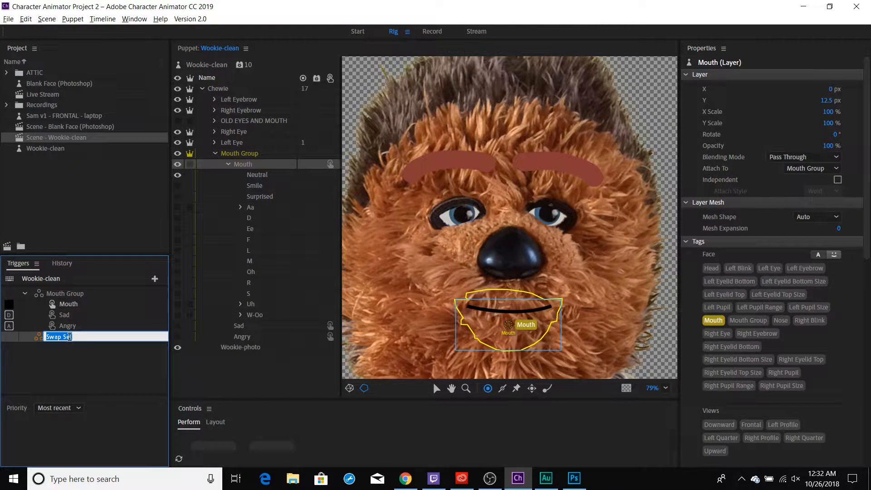
pyautogui.write('Mouth')
pyautogui.press('Return')
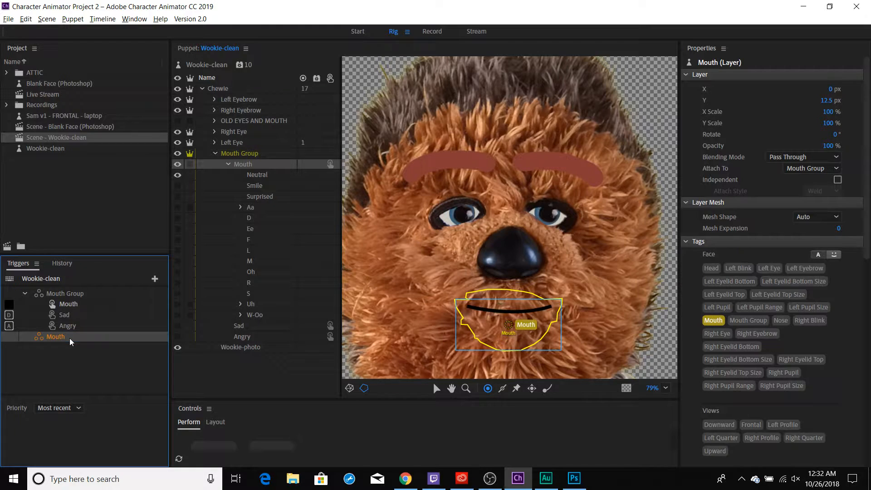
# Step: Add the Neutral mouth layer as a trigger in the Mouth swap set and make it the default
pyautogui.click(265, 186)
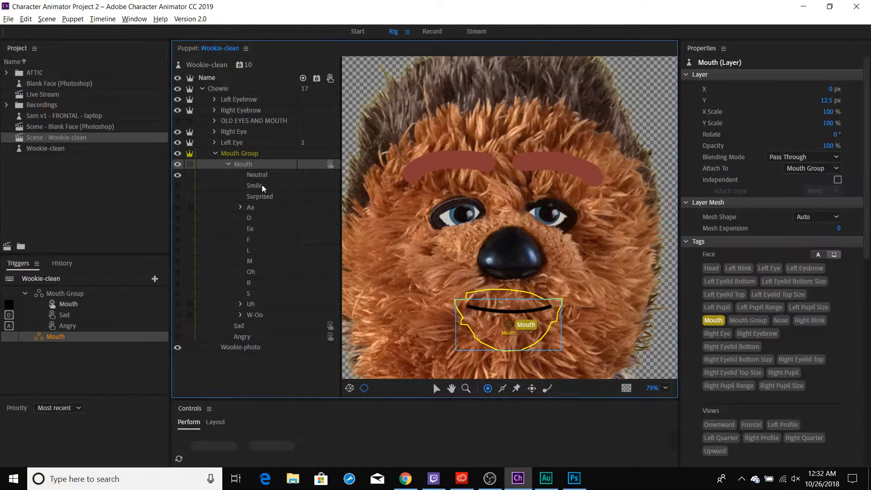
pyautogui.click(264, 176)
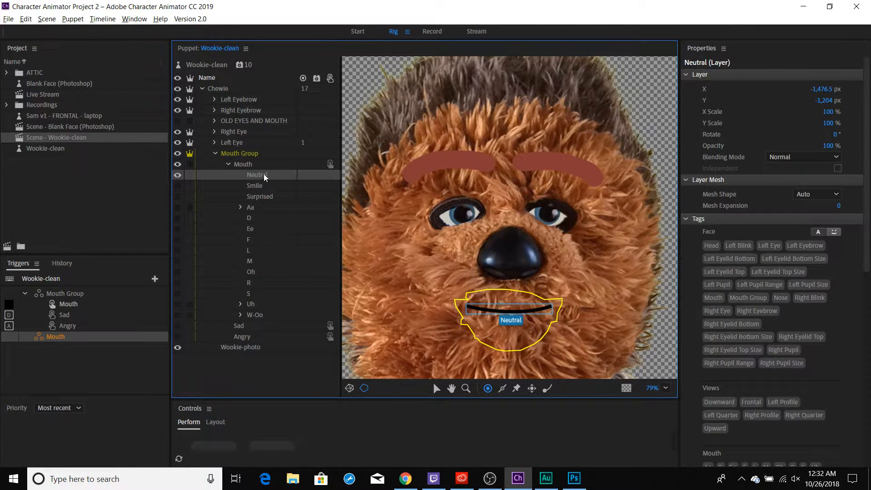
pyautogui.moveTo(93, 336); pyautogui.dragTo(91, 337)
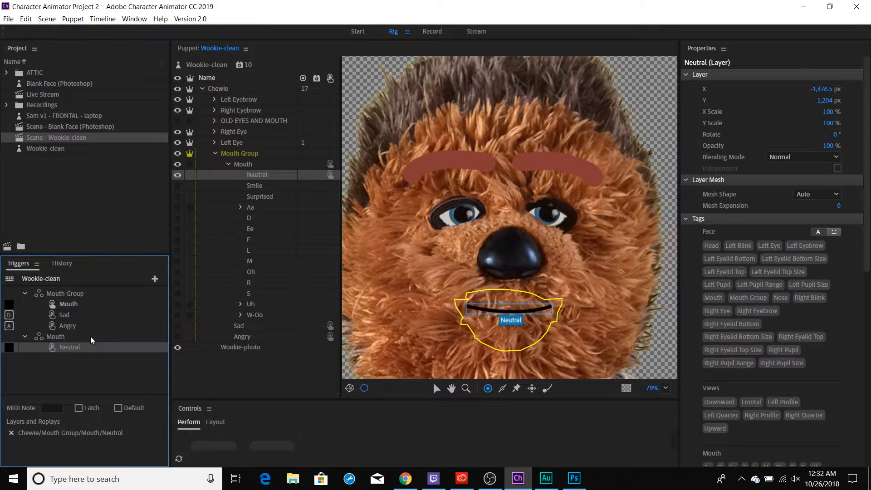
pyautogui.click(118, 408)
# Step: Create a trigger for the Smile layer, move it into the Mouth swap set and assign it the S key
pyautogui.click(257, 186)
pyautogui.moveTo(187, 249); pyautogui.dragTo(102, 355)
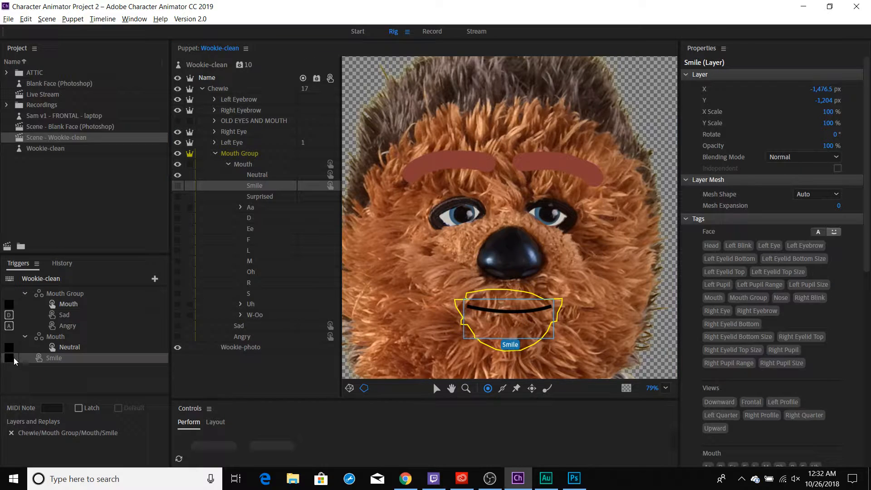
pyautogui.moveTo(15, 362); pyautogui.dragTo(65, 358)
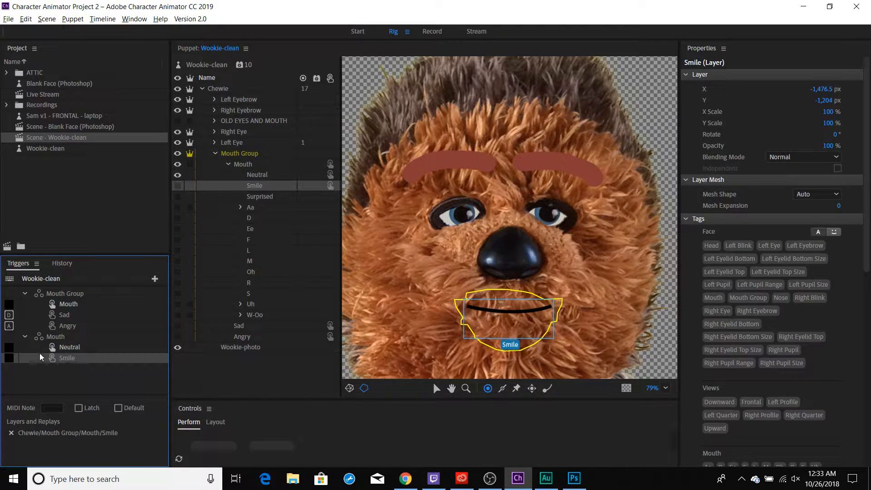
pyautogui.click(10, 358)
pyautogui.press('Return')
# Step: Add the Surprised layer as a trigger in the Mouth swap set, assign it the O key, and check the Neutral trigger's settings
pyautogui.click(272, 197)
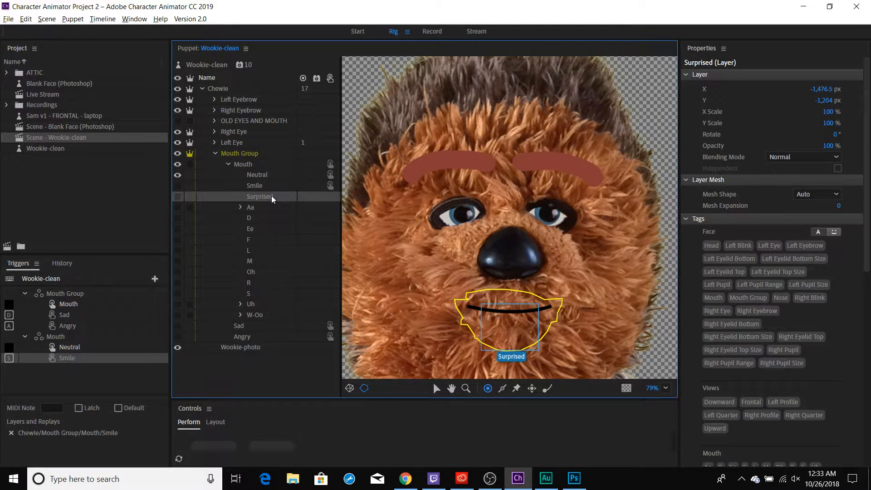
pyautogui.moveTo(165, 262); pyautogui.dragTo(83, 339)
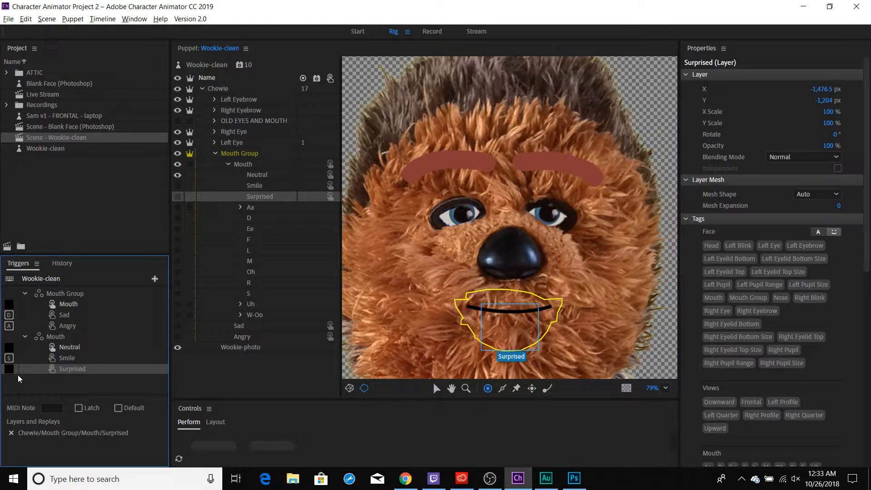
pyautogui.click(11, 369)
pyautogui.click(12, 375)
pyautogui.click(69, 349)
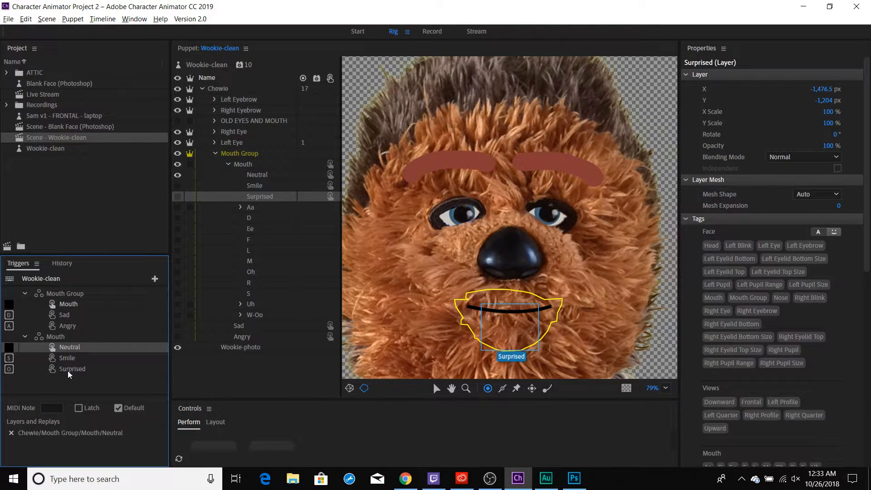
# Step: Switch to the Record workspace and delete all existing eye gaze and trigger takes from the Wookie-clean track
pyautogui.click(433, 32)
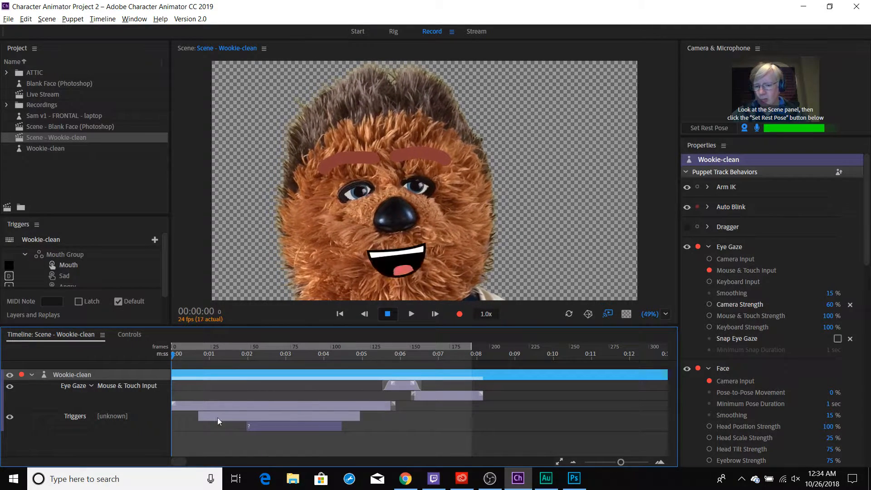
pyautogui.moveTo(496, 437); pyautogui.dragTo(243, 384)
pyautogui.moveTo(236, 384); pyautogui.dragTo(222, 385)
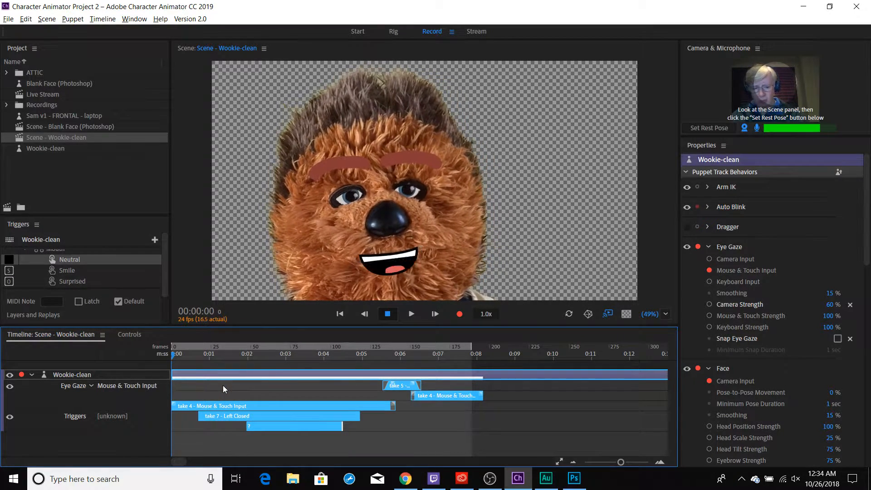
pyautogui.press('Delete')
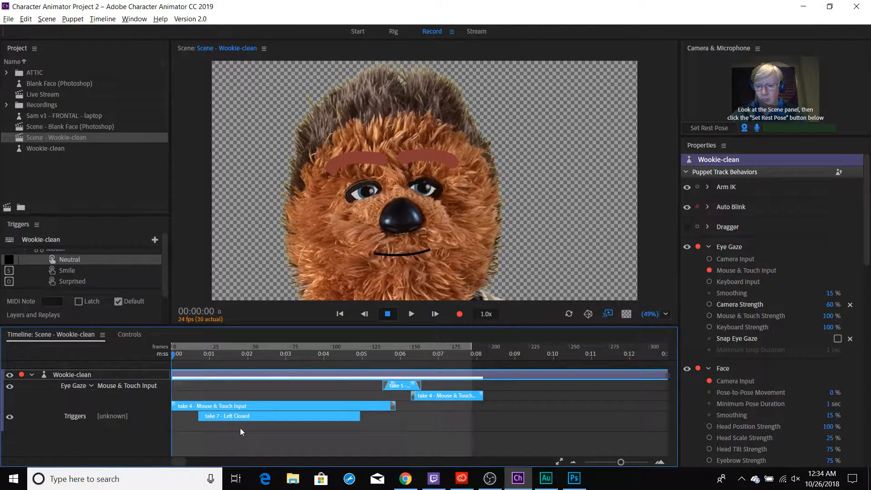
pyautogui.press('Delete')
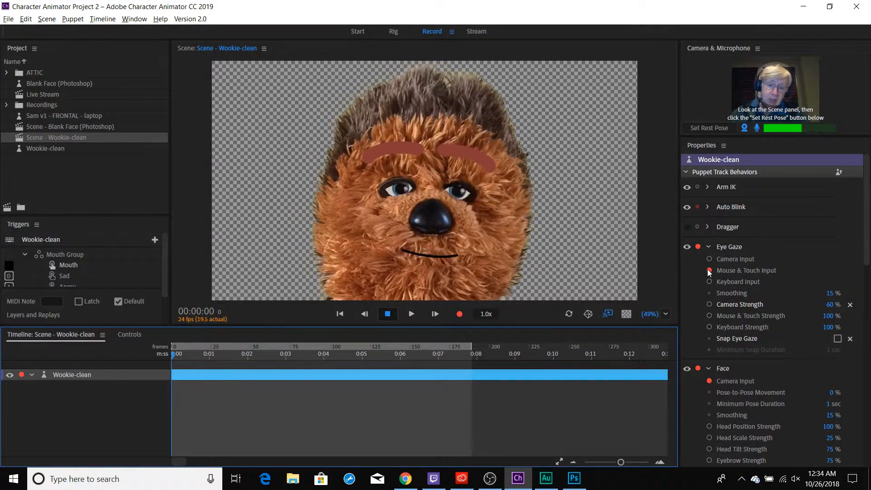
# Step: Record a new take of the puppet with voice and face, performing the Sad, Smile, Angry and Surprised mouth triggers
pyautogui.scroll(-5, 728, 391)
pyautogui.scroll(5, 728, 392)
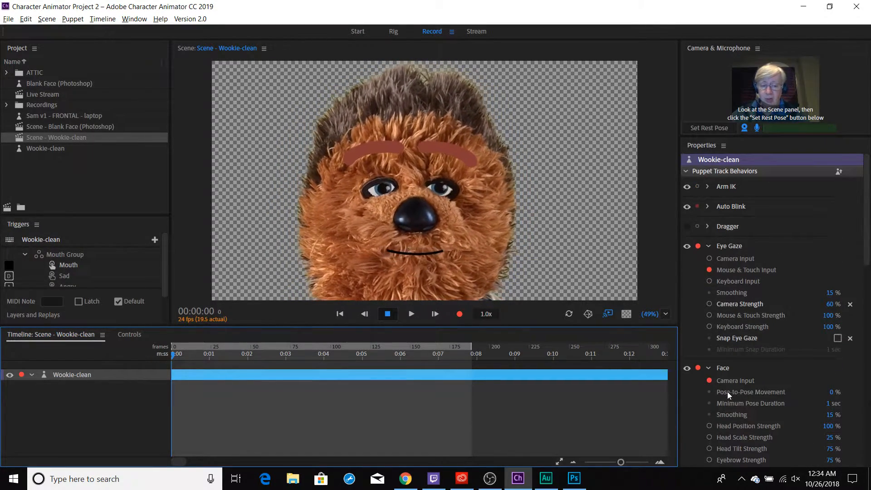
pyautogui.hotkey('ctrl', 'r')
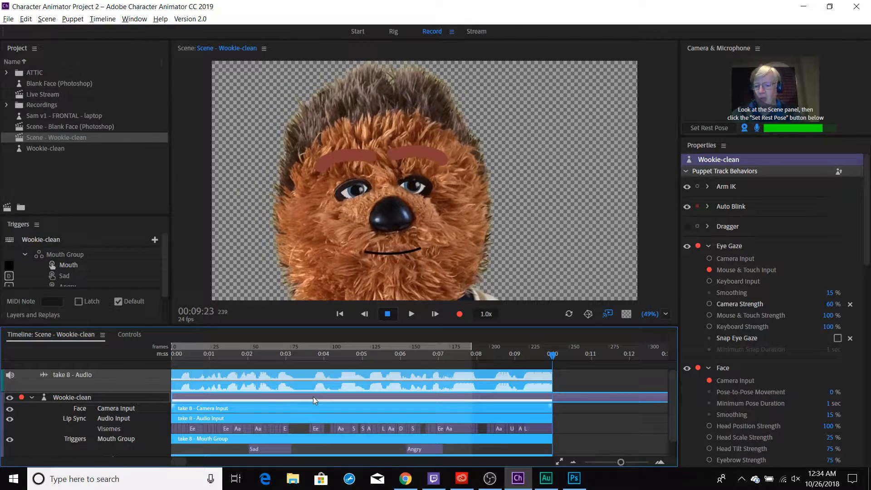
# Step: Enlarge the timeline's height so all rows of the recorded take fit, including both trigger swap sets
pyautogui.click(140, 383)
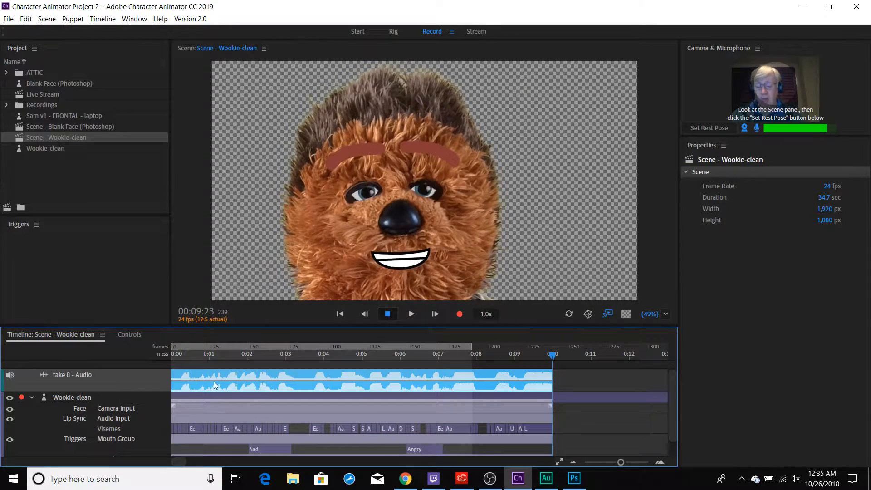
pyautogui.scroll(-1, 675, 382)
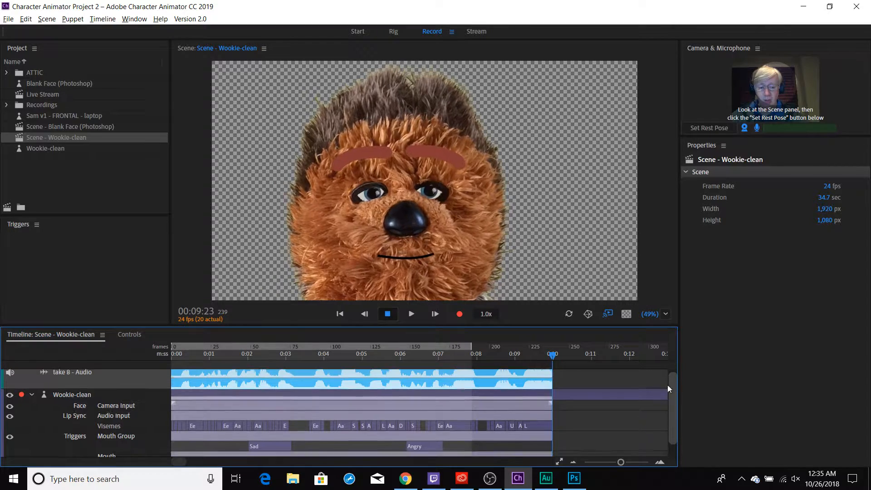
pyautogui.moveTo(262, 326)
pyautogui.mouseDown()
pyautogui.moveTo(262, 314)
pyautogui.moveTo(256, 325)
pyautogui.mouseUp()
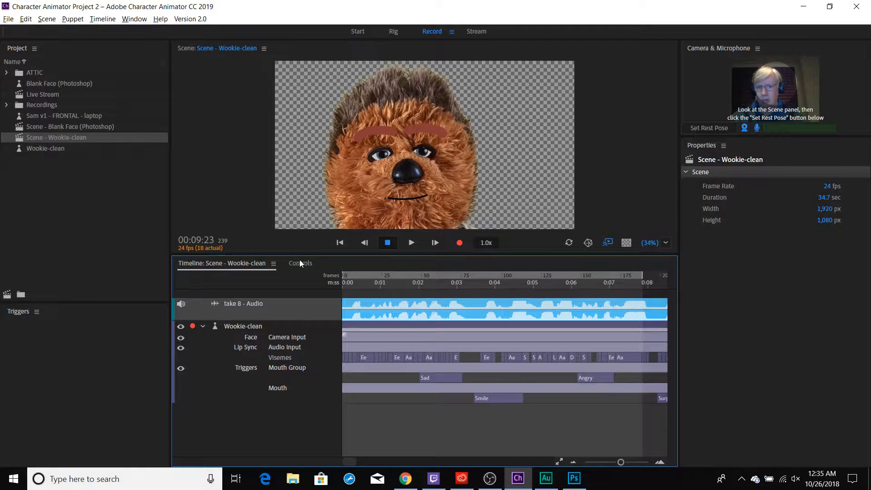
pyautogui.click(394, 33)
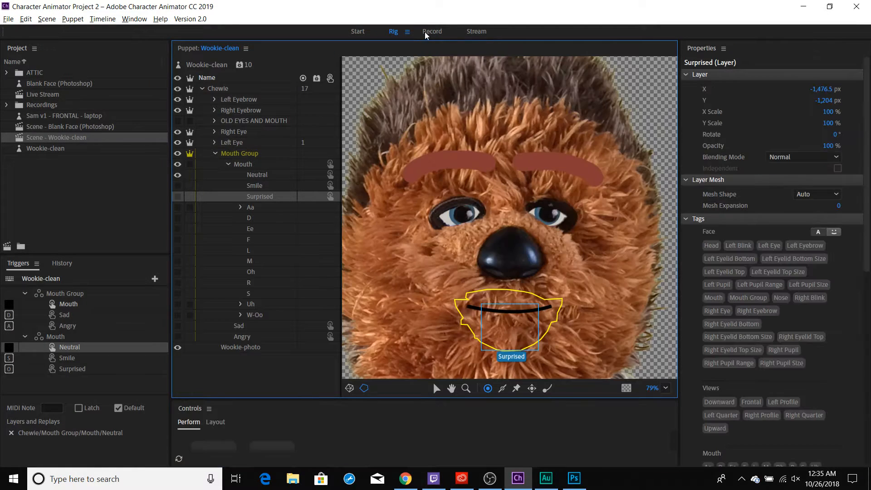
pyautogui.click(428, 33)
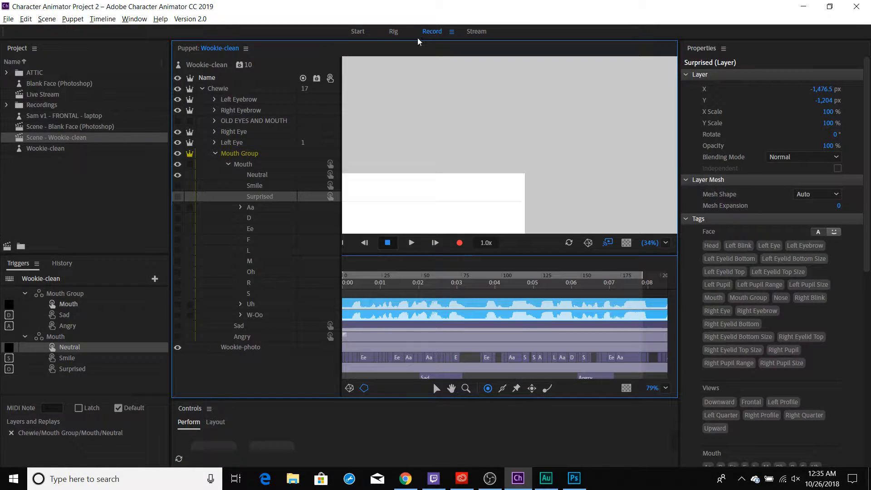
pyautogui.moveTo(235, 268); pyautogui.dragTo(143, 337)
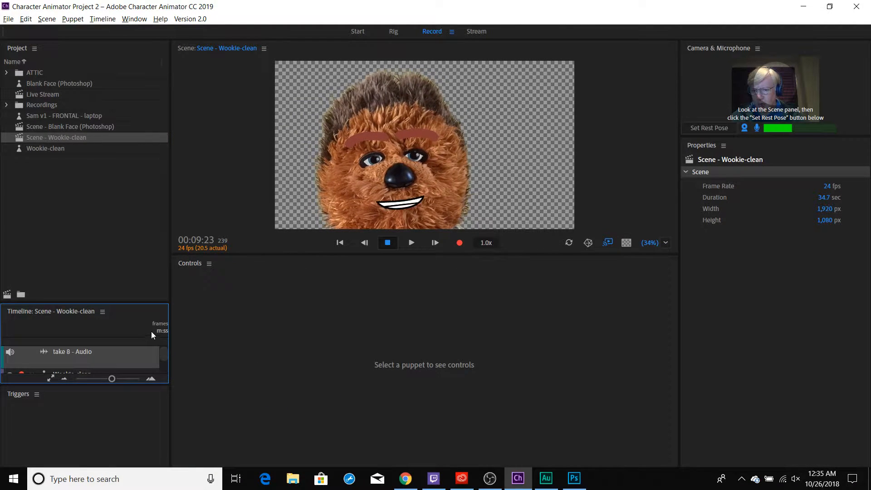
pyautogui.moveTo(56, 312); pyautogui.dragTo(209, 407)
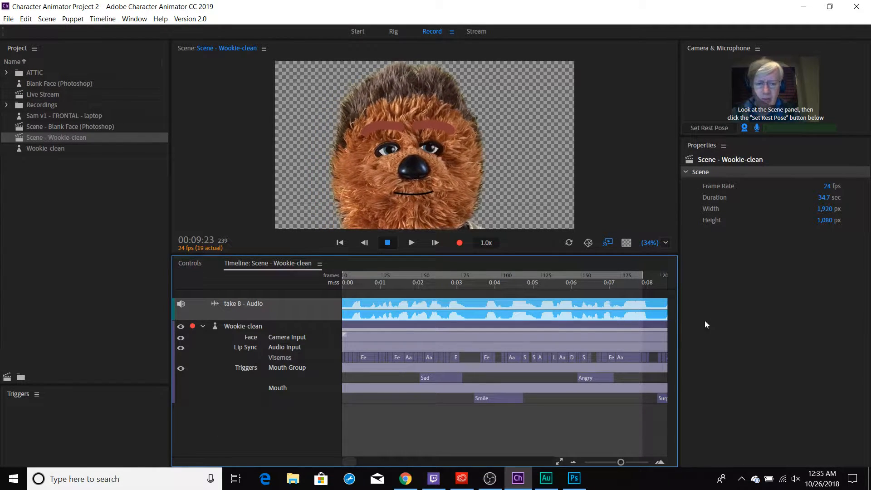
# Step: Widen the timeline by narrowing the Properties and Project areas, and give the Triggers area more height
pyautogui.moveTo(680, 314); pyautogui.dragTo(721, 313)
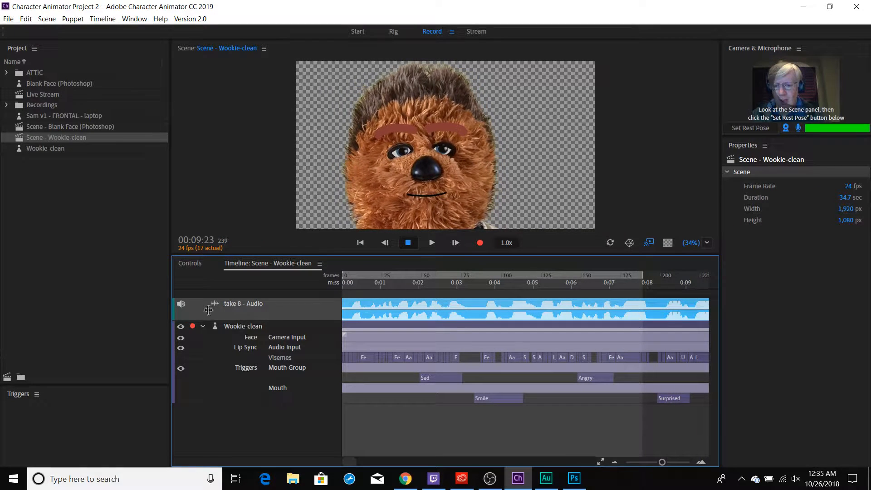
pyautogui.moveTo(88, 384); pyautogui.dragTo(88, 293)
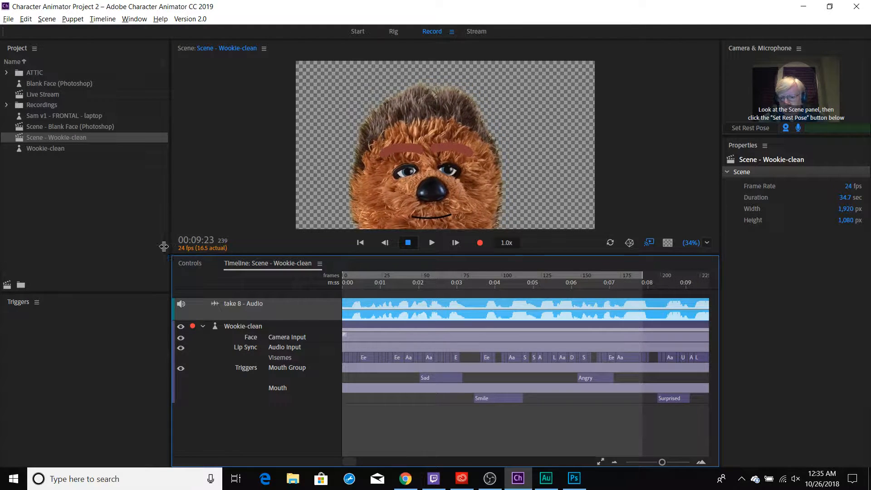
pyautogui.moveTo(169, 247); pyautogui.dragTo(103, 246)
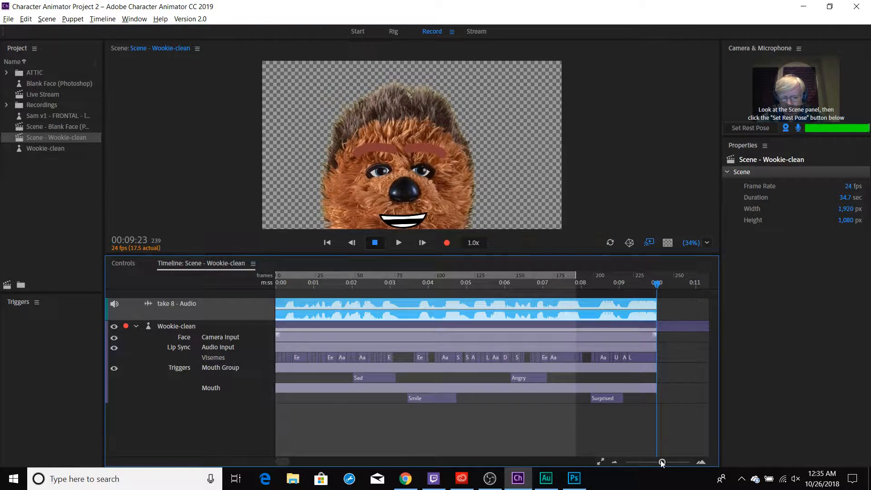
# Step: Move the playhead to the start of the scene, deselect the audio take and inspect the first visemes up close
pyautogui.moveTo(662, 462); pyautogui.dragTo(677, 462)
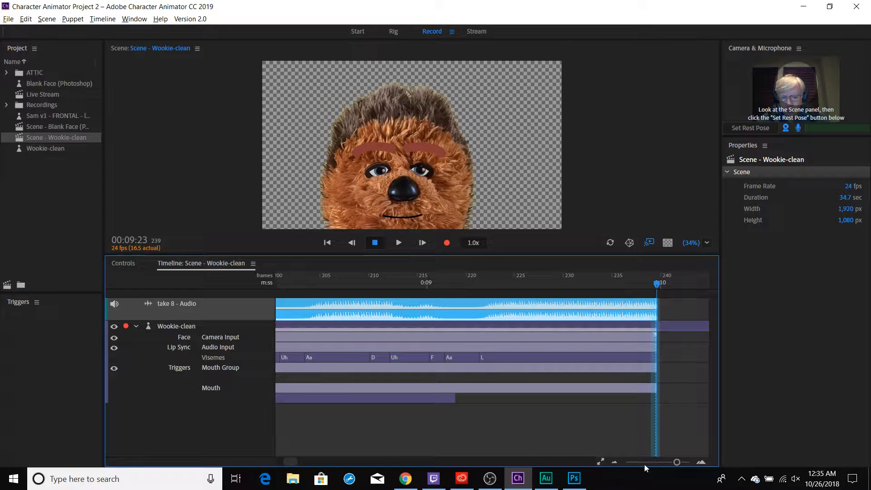
pyautogui.moveTo(288, 459); pyautogui.dragTo(235, 459)
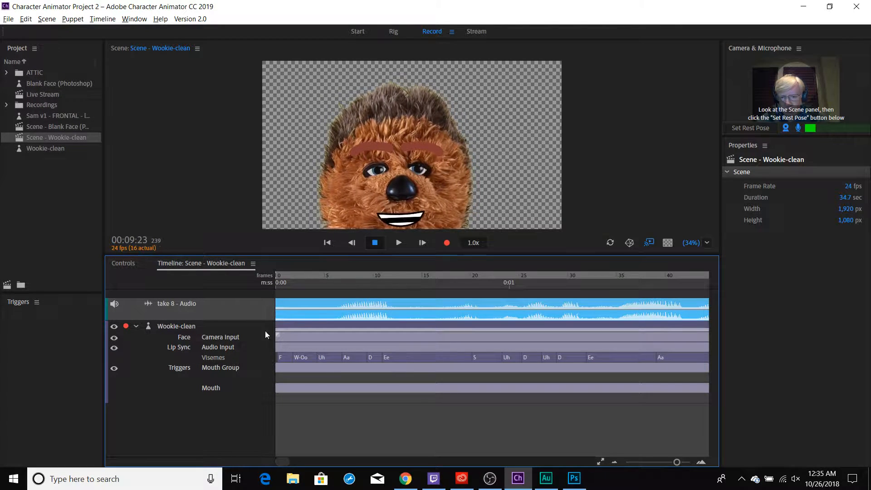
pyautogui.moveTo(284, 289); pyautogui.dragTo(268, 305)
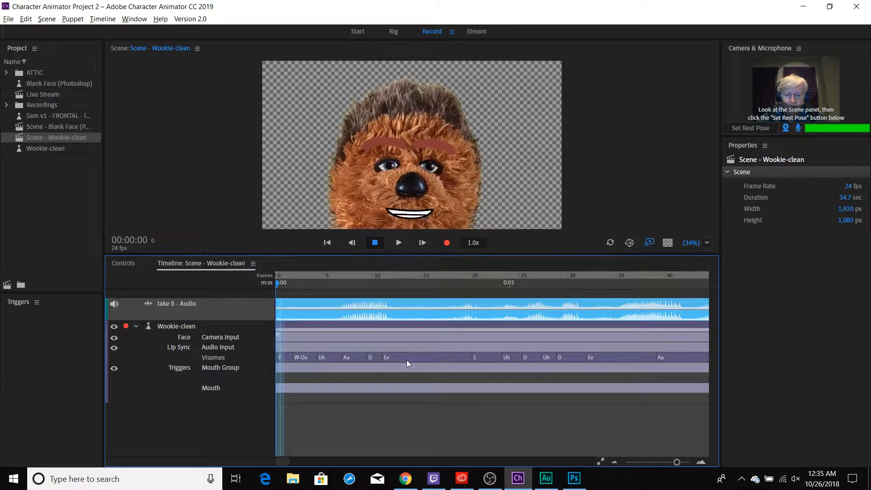
pyautogui.click(222, 347)
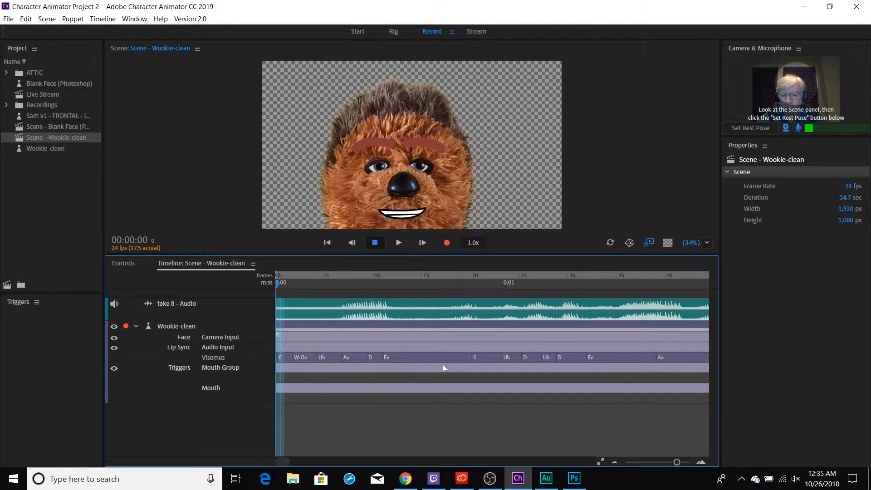
pyautogui.moveTo(282, 459)
pyautogui.mouseDown()
pyautogui.moveTo(291, 461)
pyautogui.moveTo(276, 464)
pyautogui.mouseUp()
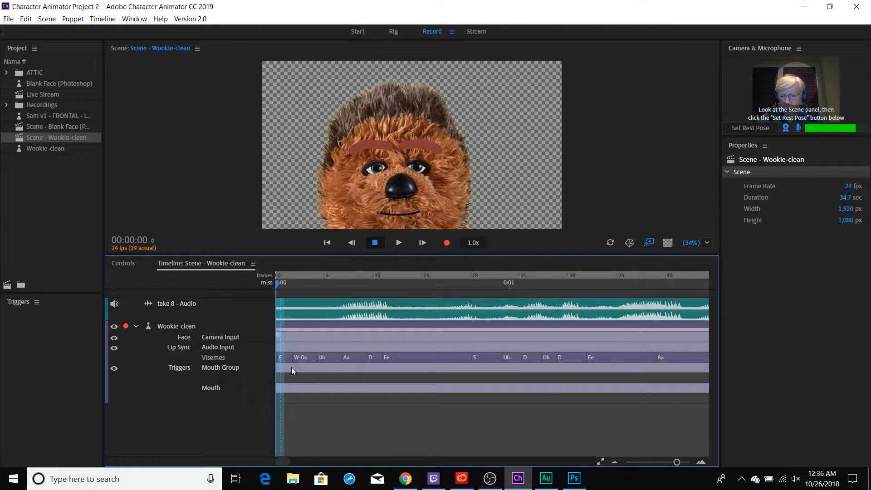
# Step: Change the recorded Sad trigger to Angry and shorten it to end at about frame 66
pyautogui.click(670, 463)
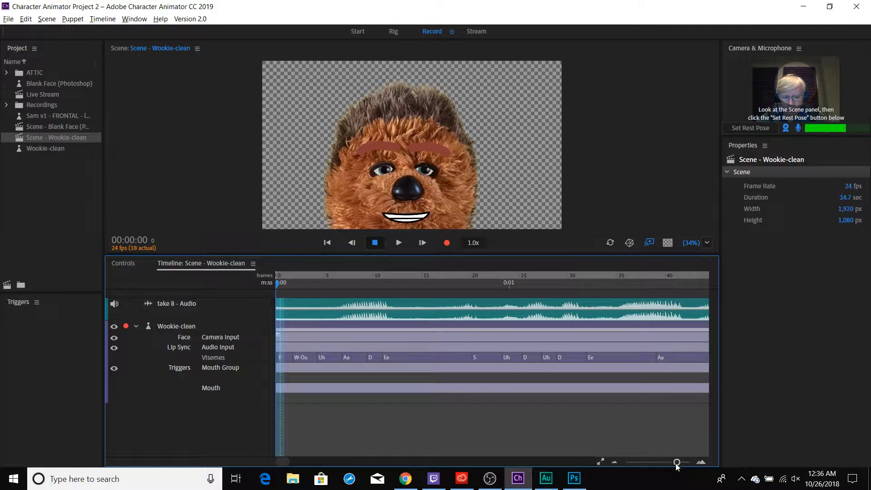
pyautogui.moveTo(670, 465); pyautogui.dragTo(668, 465)
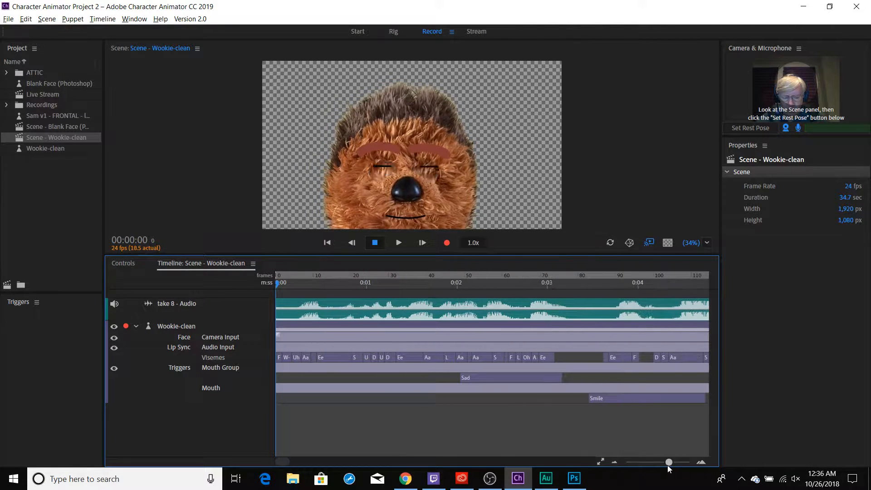
pyautogui.click(483, 379)
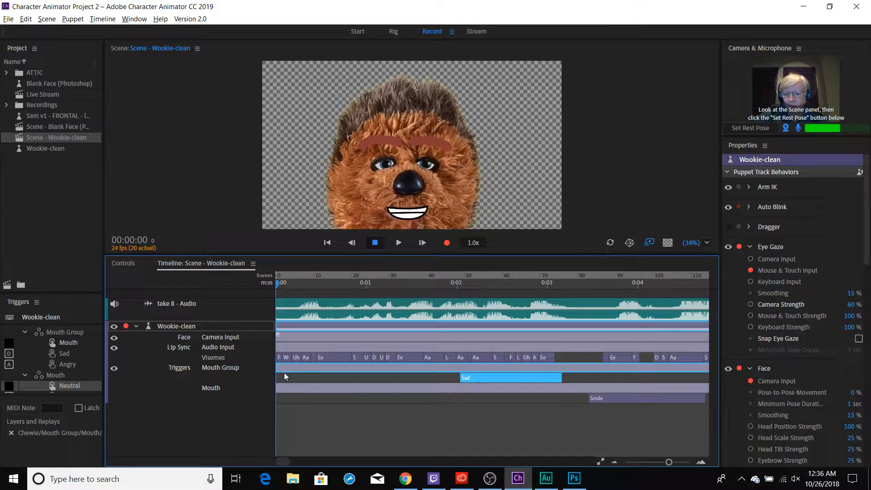
pyautogui.rightClick(497, 378)
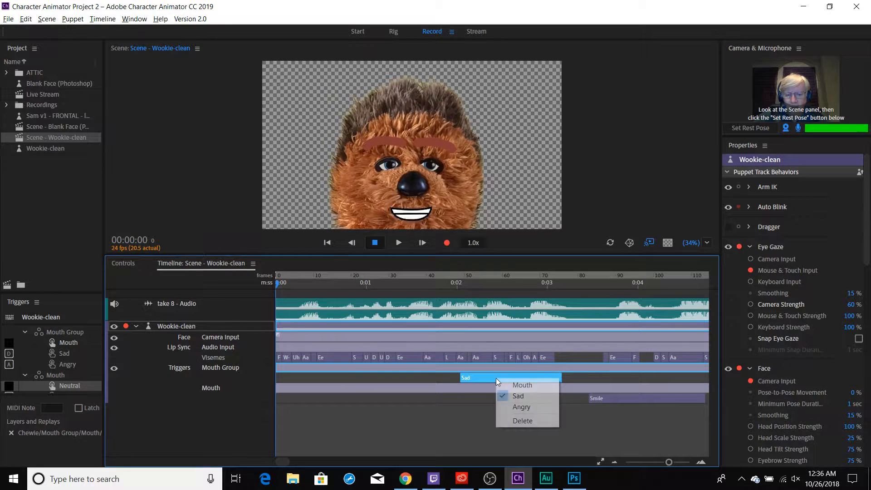
pyautogui.click(520, 408)
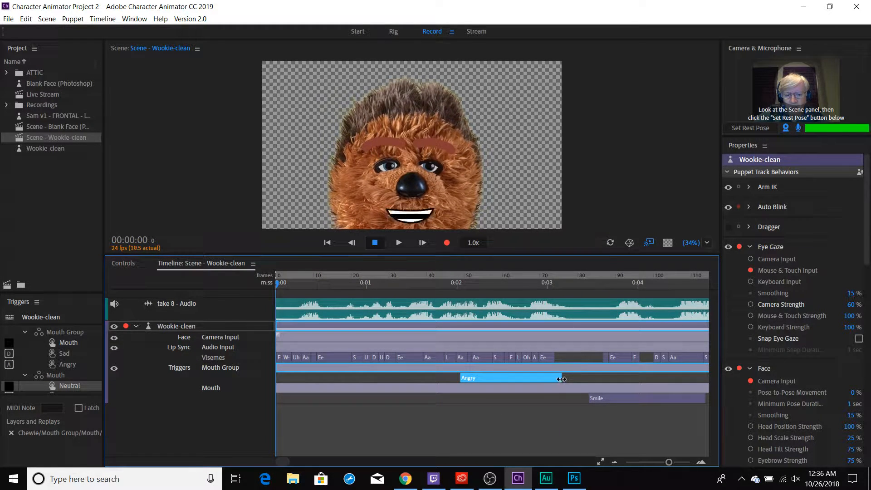
pyautogui.moveTo(562, 378); pyautogui.dragTo(528, 379)
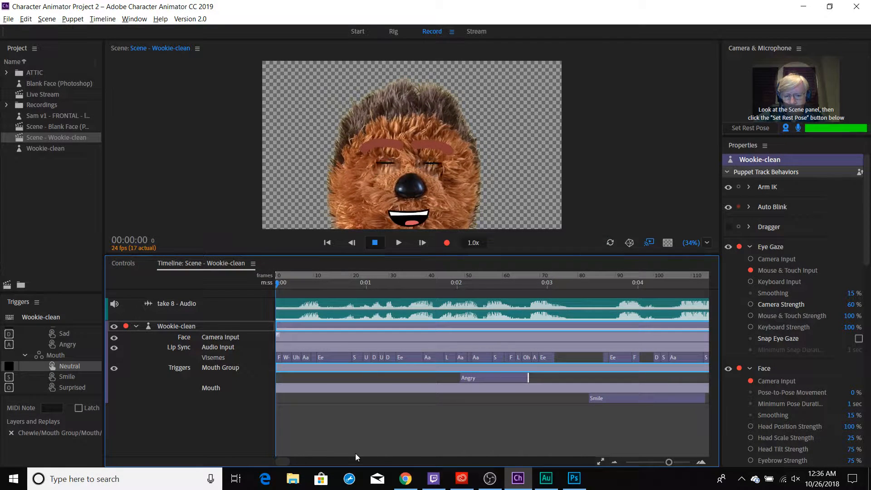
# Step: Insert a Mouth trigger ahead of the second Angry trigger in the Mouth Group row and extend it to just before 0:06
pyautogui.moveTo(284, 462); pyautogui.dragTo(288, 462)
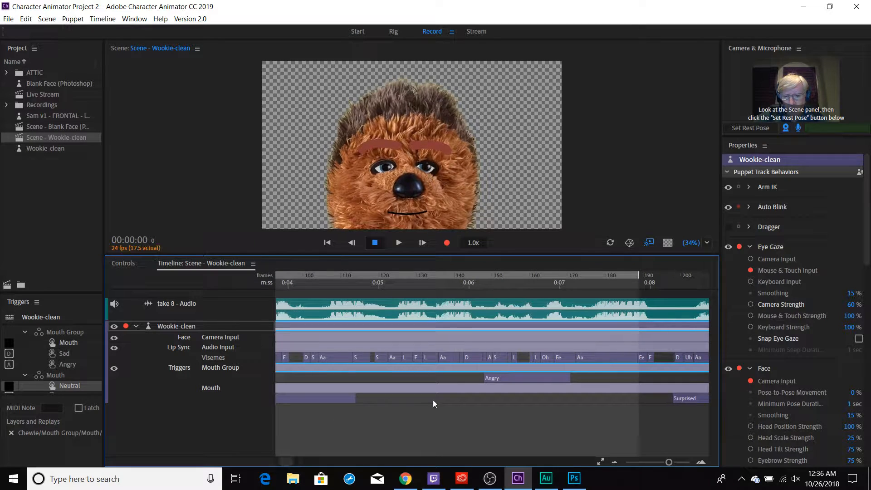
pyautogui.click(432, 398)
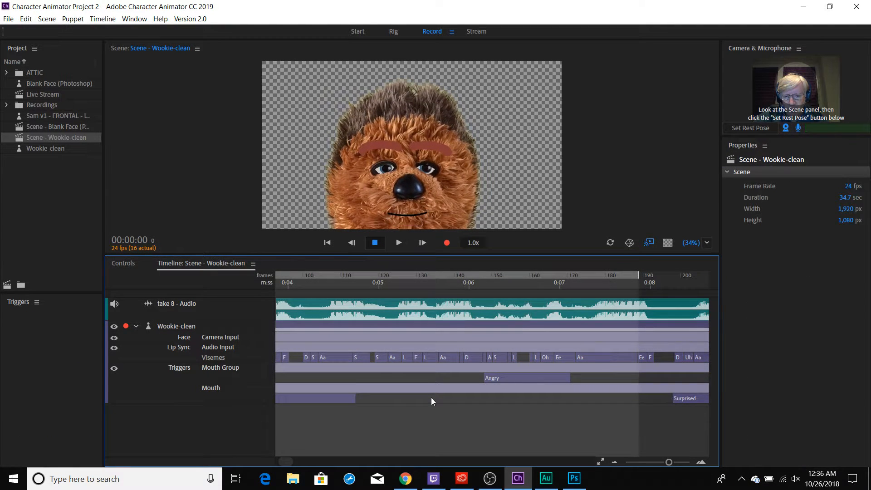
pyautogui.click(431, 392)
pyautogui.rightClick(431, 378)
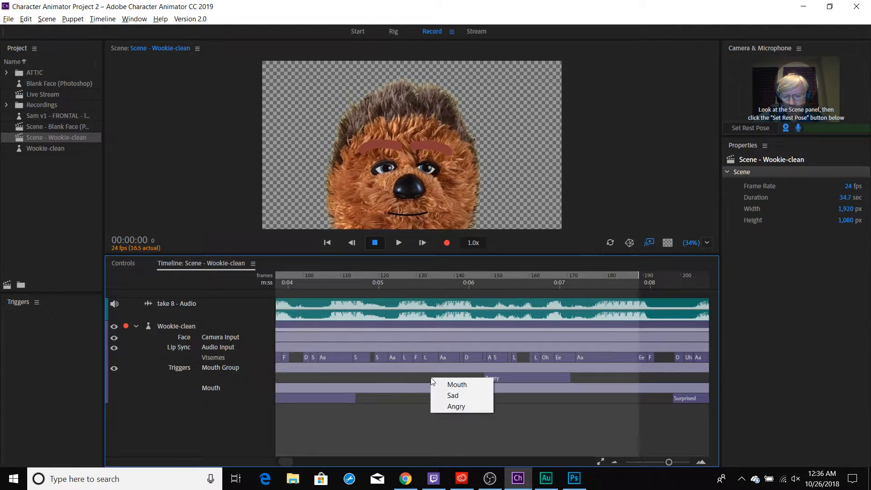
pyautogui.click(439, 384)
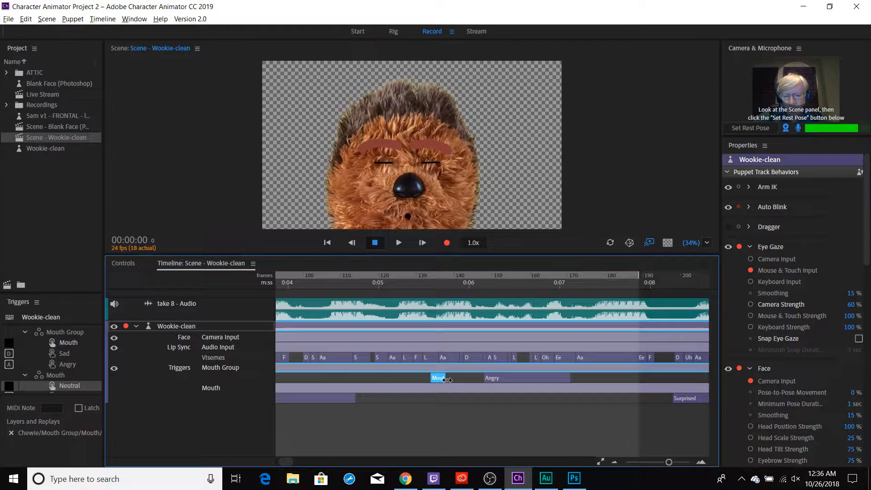
pyautogui.moveTo(461, 378); pyautogui.dragTo(462, 378)
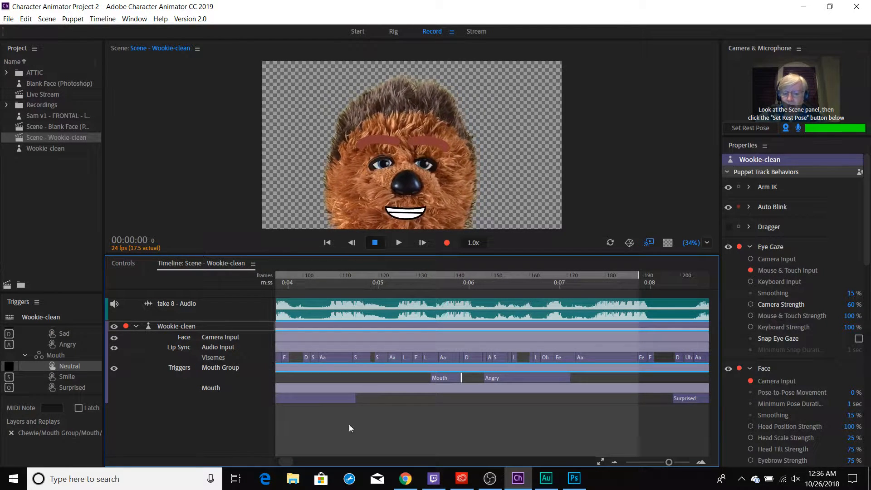
# Step: Play back the edited performance from the start of the scene to check the trigger changes
pyautogui.moveTo(287, 461); pyautogui.dragTo(252, 461)
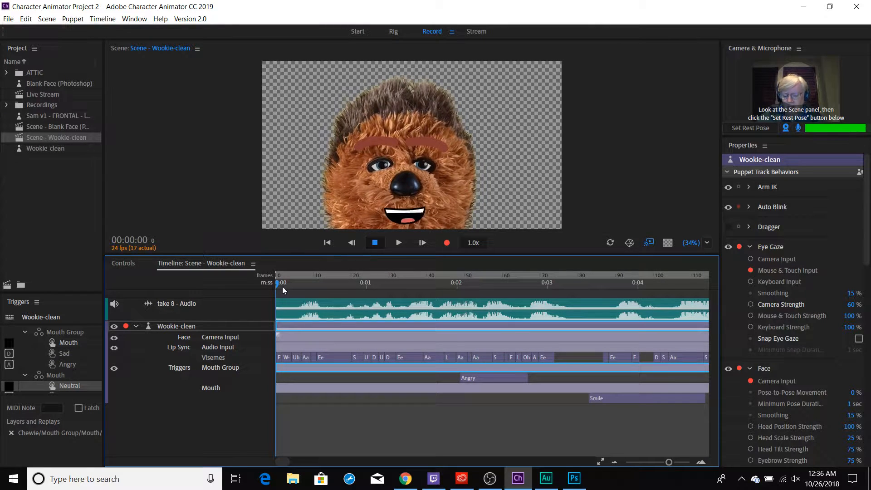
pyautogui.press('space')
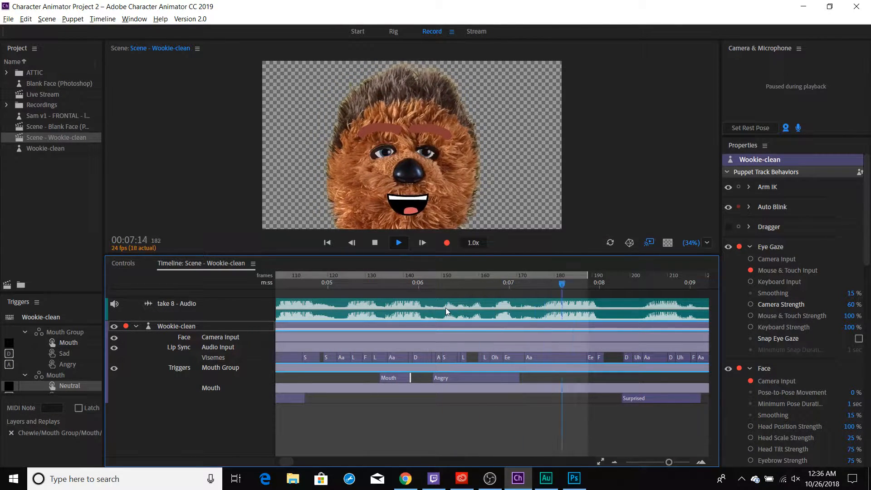
pyautogui.press('space')
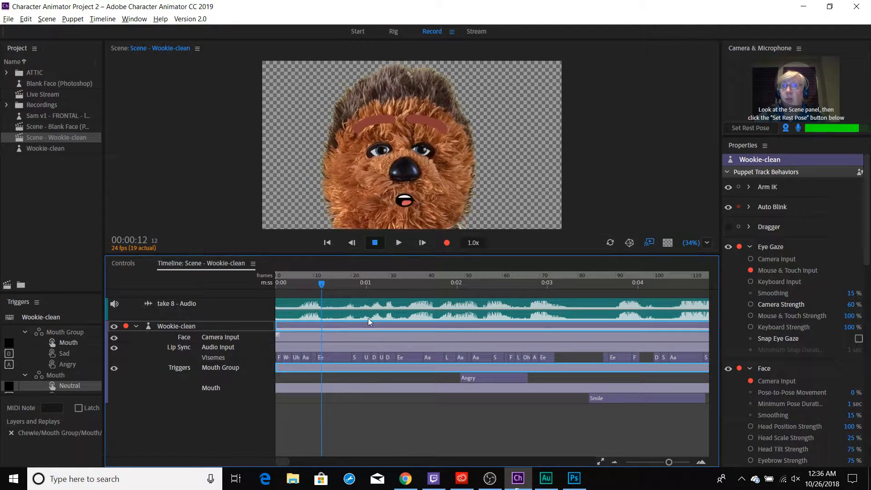
# Step: Change the Ee viseme at about frame 11 to Silence and the D viseme just after 0:01 to Uh
pyautogui.moveTo(323, 284); pyautogui.dragTo(241, 284)
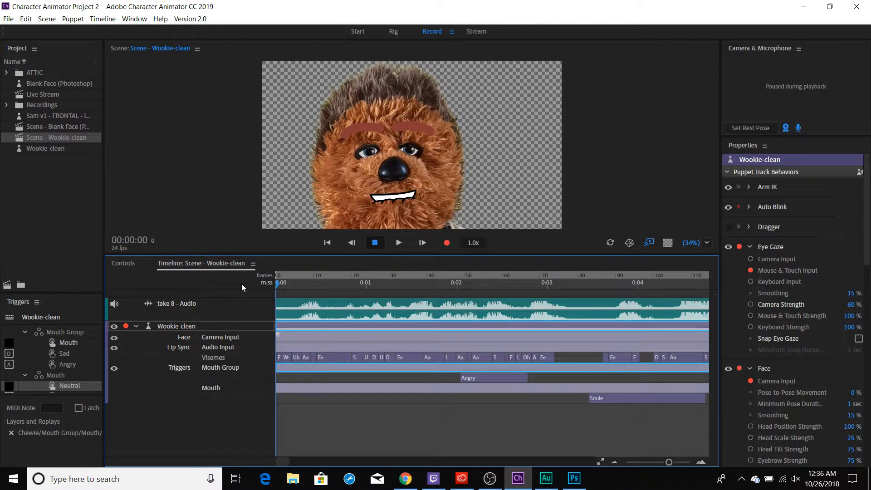
pyautogui.click(326, 356)
pyautogui.rightClick(327, 356)
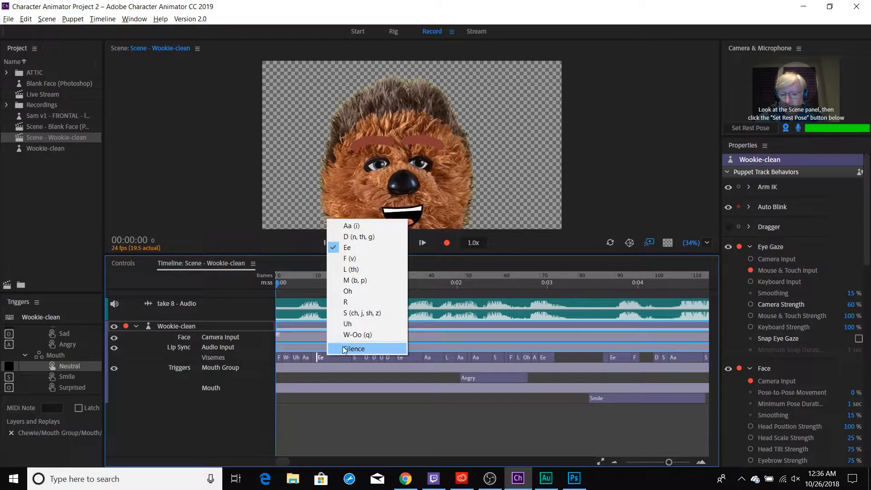
pyautogui.click(345, 348)
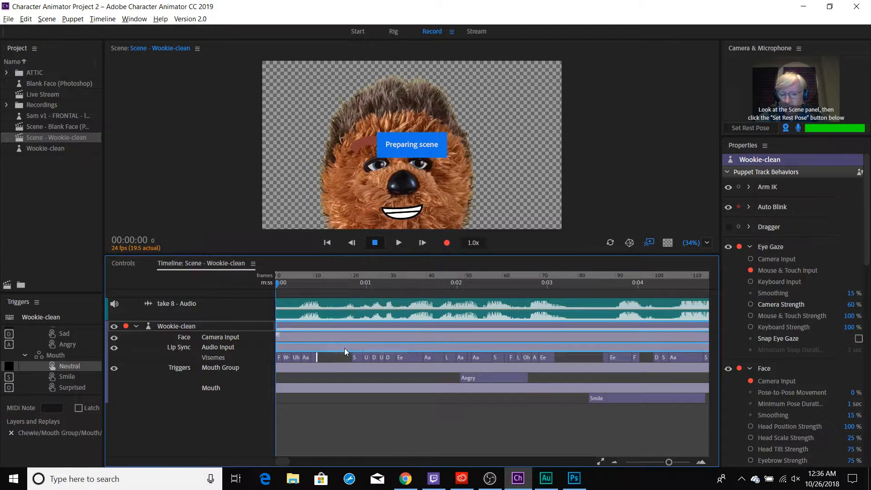
pyautogui.rightClick(375, 358)
pyautogui.click(393, 327)
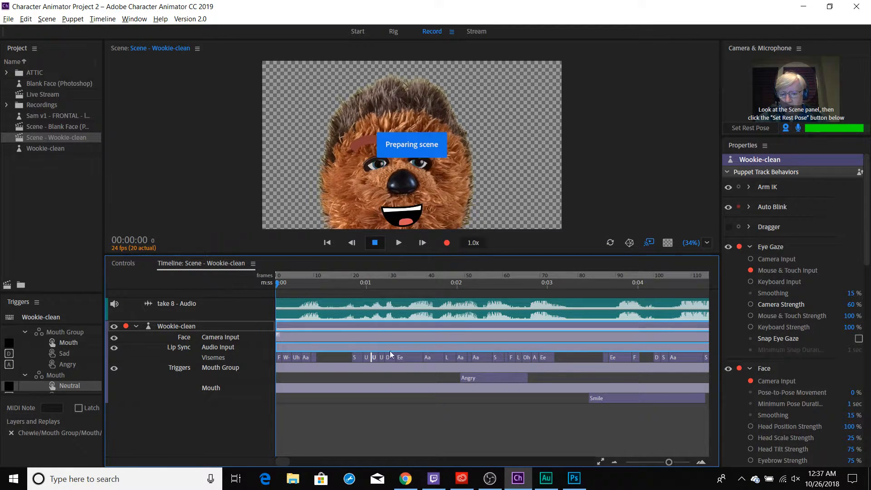
# Step: Change the Ee viseme at about frame 32 to W-Oo and scrub through to 0:02 to check the mouth movement
pyautogui.rightClick(410, 356)
pyautogui.click(423, 336)
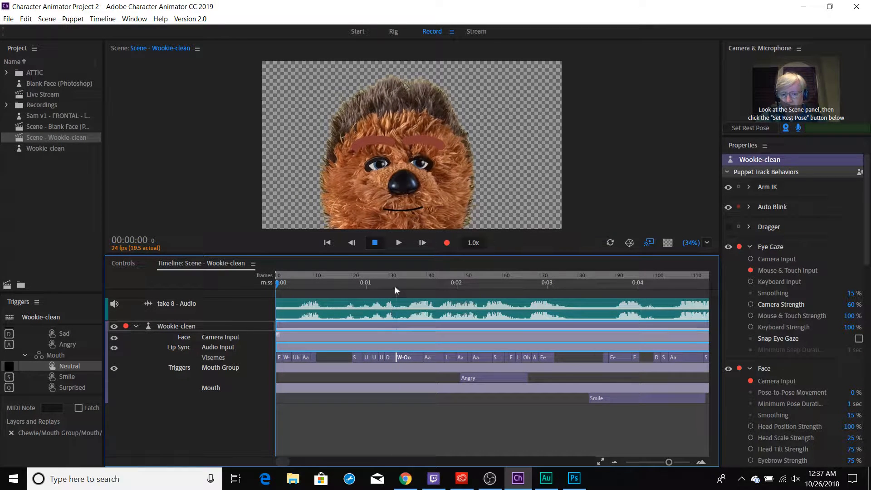
pyautogui.moveTo(395, 287); pyautogui.dragTo(453, 291)
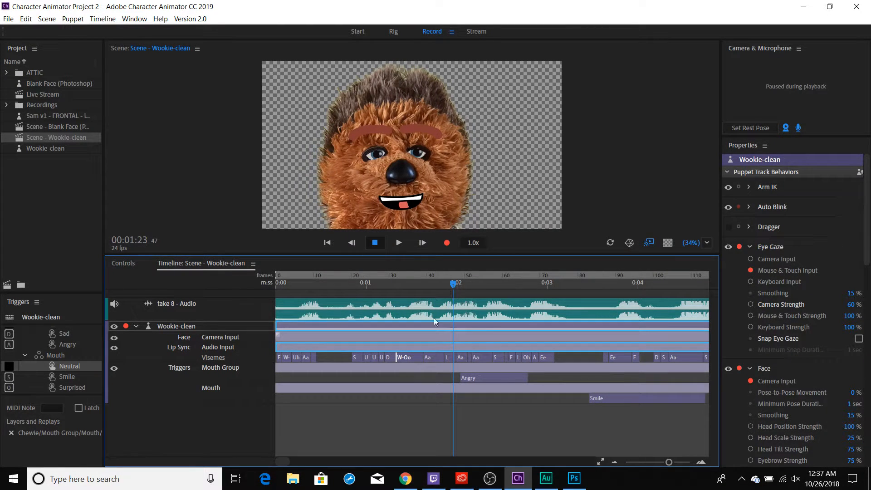
# Step: Delete the Aa viseme after W-Oo and replace the following L with an Aa viseme starting earlier, at about frame 41
pyautogui.click(427, 358)
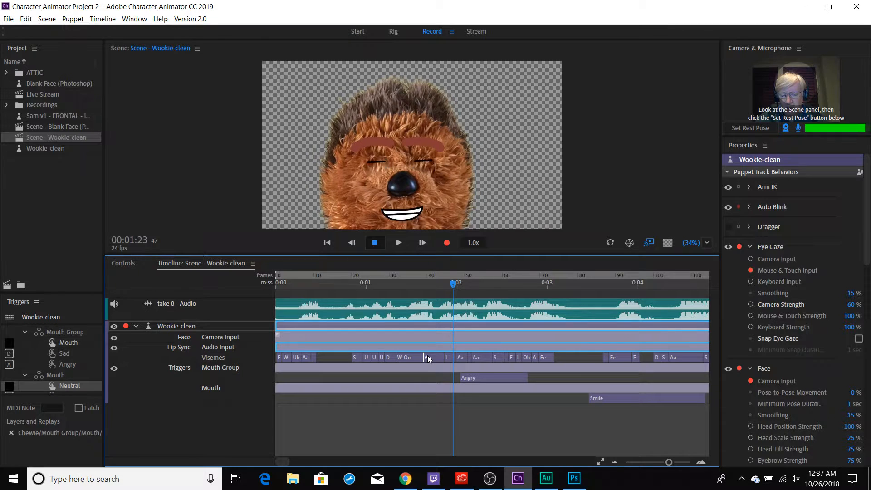
pyautogui.press('Delete')
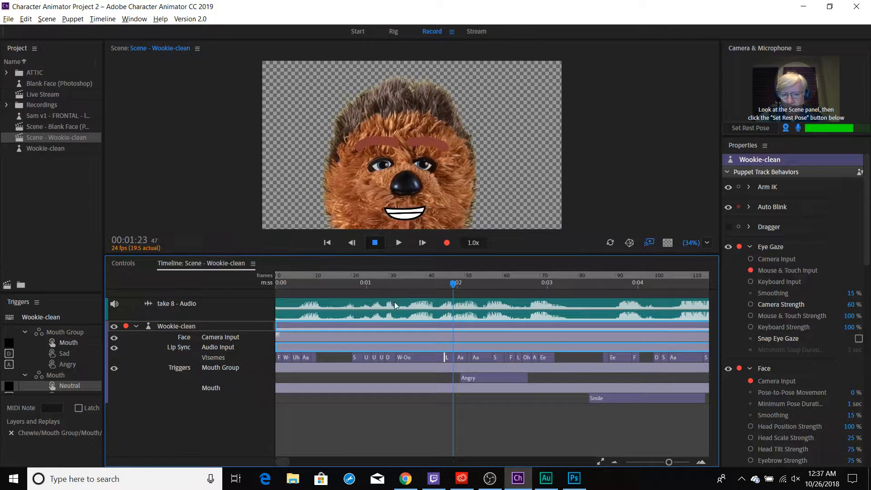
pyautogui.click(397, 287)
pyautogui.moveTo(445, 358); pyautogui.dragTo(431, 358)
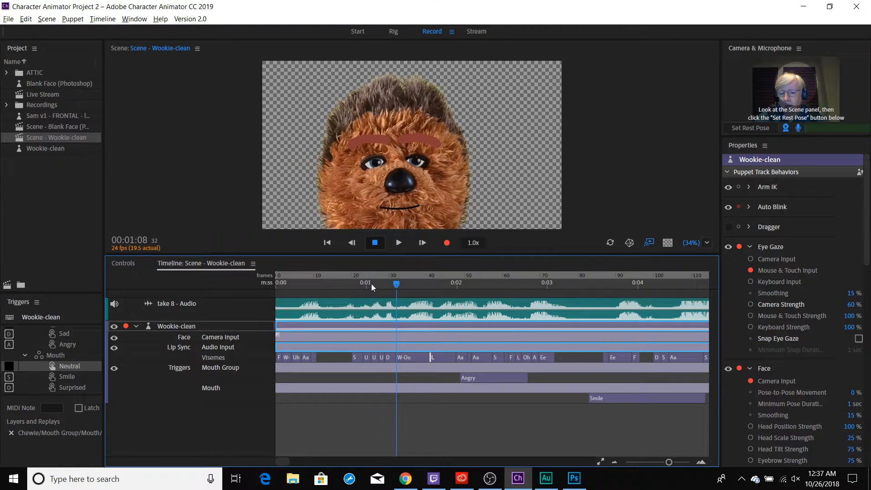
# Step: Record a new take from frame 8 to 00:02:13, performing the Angry trigger partway through
pyautogui.click(344, 284)
pyautogui.moveTo(333, 284); pyautogui.dragTo(307, 285)
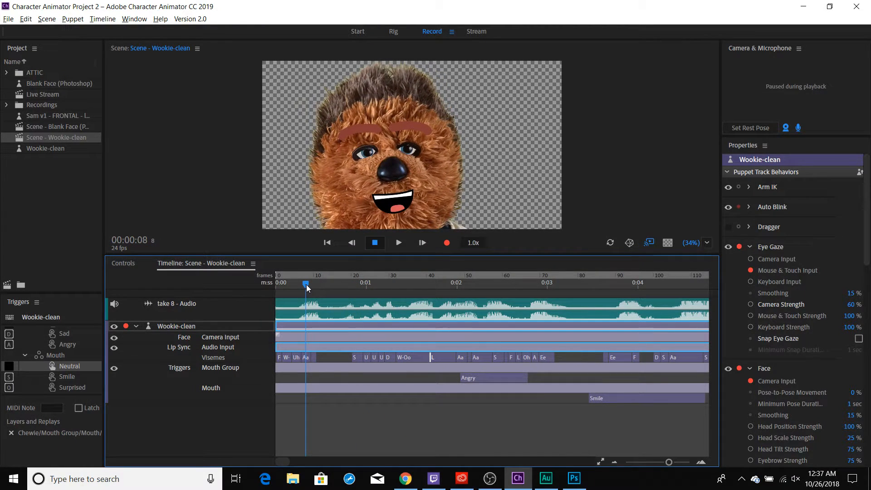
pyautogui.hotkey('ctrl', 'r')
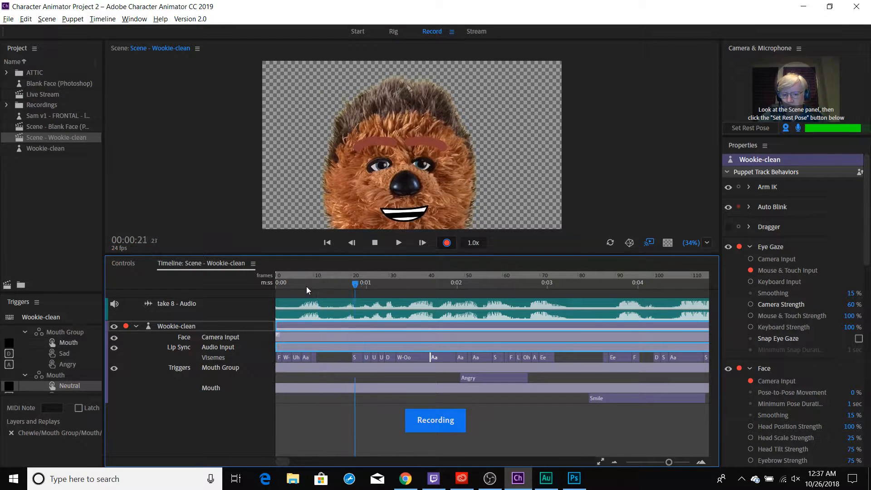
pyautogui.press('space')
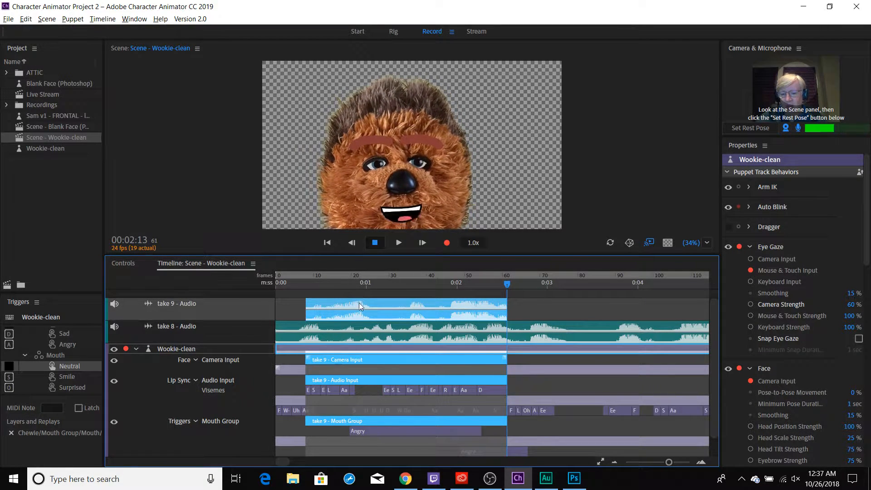
# Step: Delete the new take's audio, camera input and lip sync recordings, keeping only its Mouth Group triggers
pyautogui.click(524, 379)
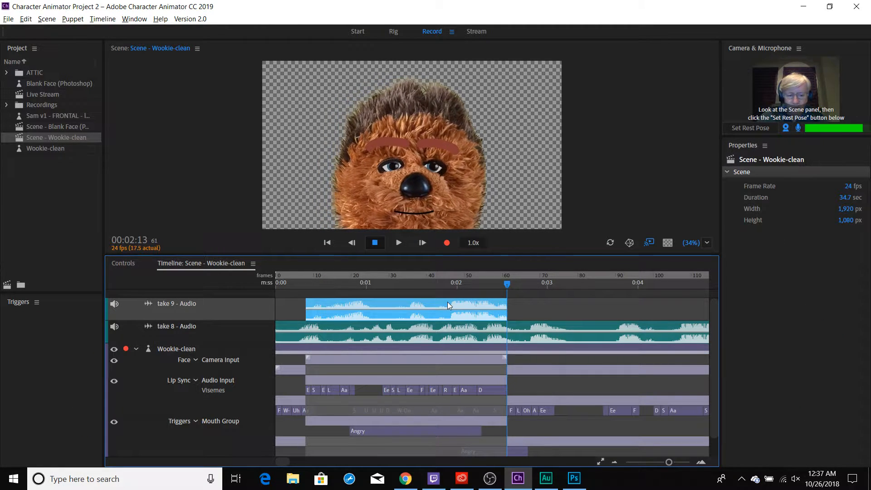
pyautogui.press('Delete')
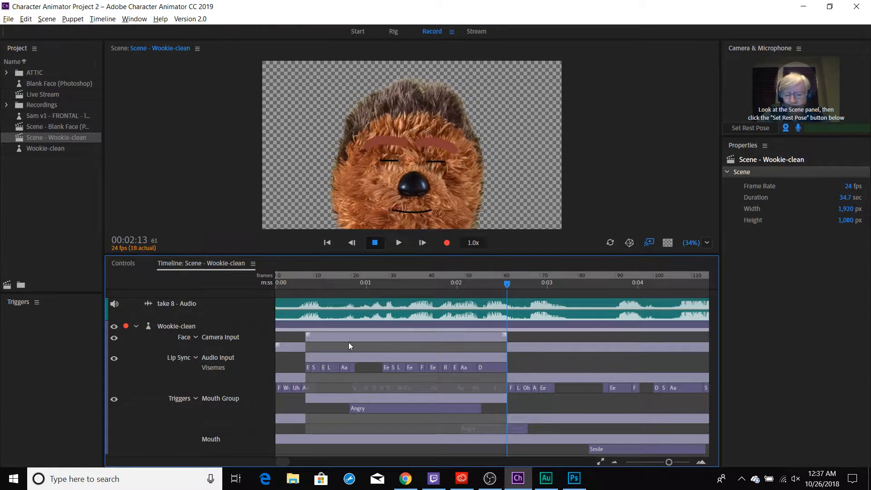
pyautogui.click(345, 337)
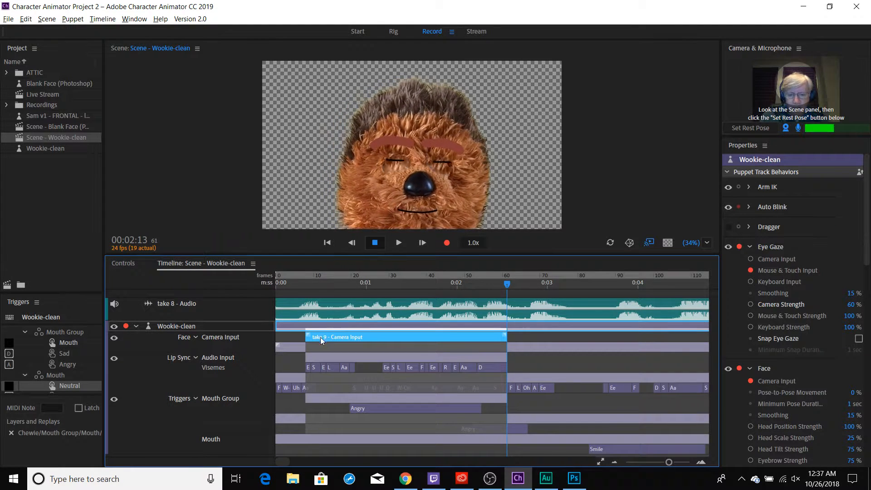
pyautogui.press('Delete')
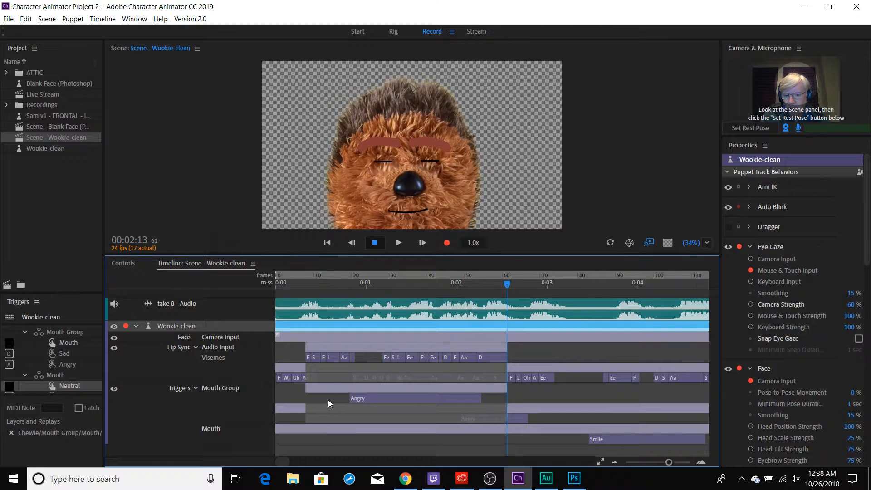
pyautogui.click(337, 348)
pyautogui.press('Delete')
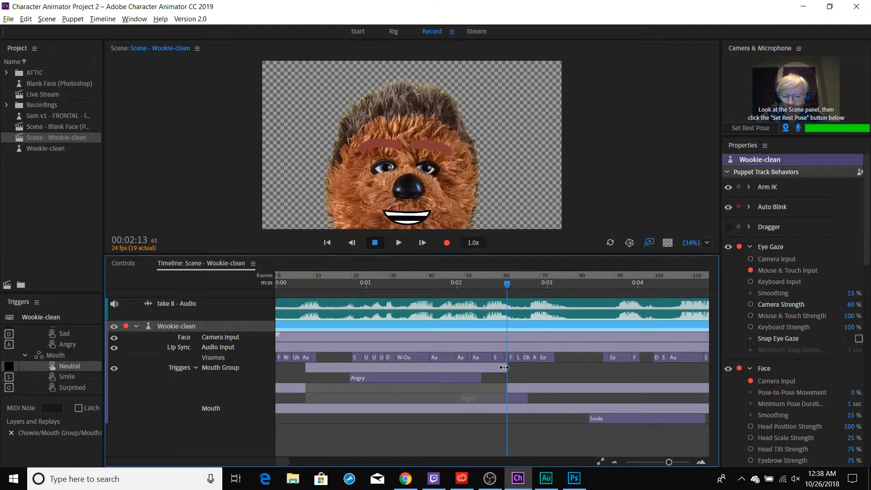
# Step: Trim the take 9 Mouth Group clip to run from about frame 14 to frame 34, and scrub through the scene
pyautogui.moveTo(503, 368); pyautogui.dragTo(430, 368)
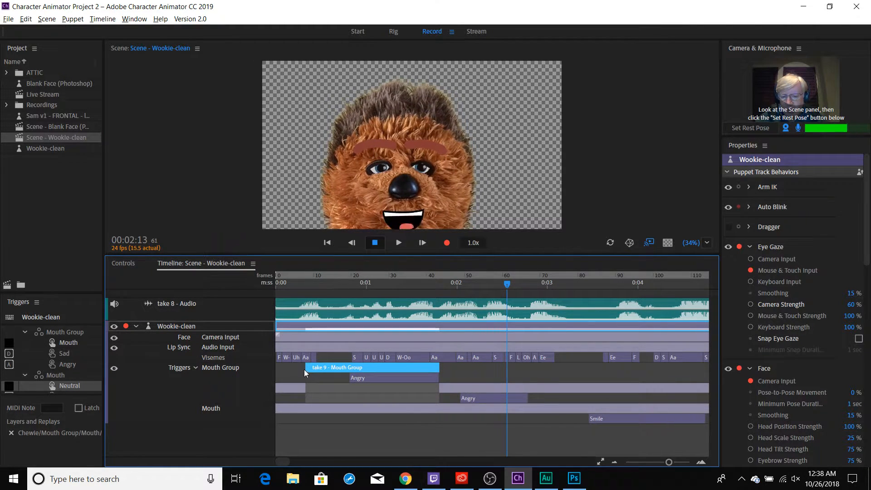
pyautogui.moveTo(306, 368); pyautogui.dragTo(355, 369)
pyautogui.moveTo(315, 288); pyautogui.dragTo(472, 310)
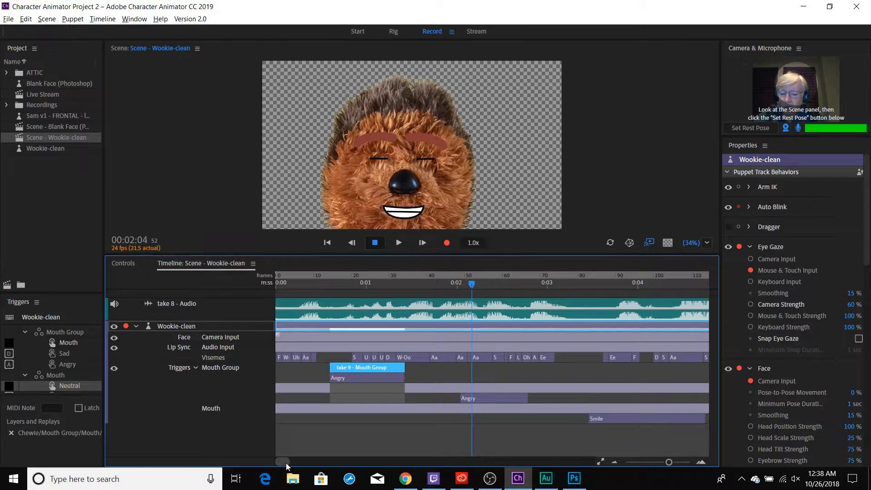
# Step: Collapse the stacked Triggers takes into a single row and expand them again to compare both views
pyautogui.moveTo(287, 463); pyautogui.dragTo(276, 464)
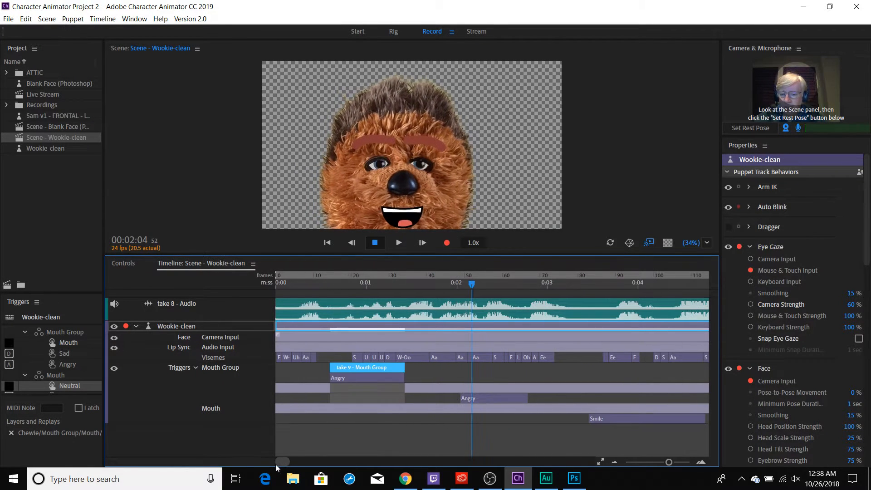
pyautogui.click(196, 368)
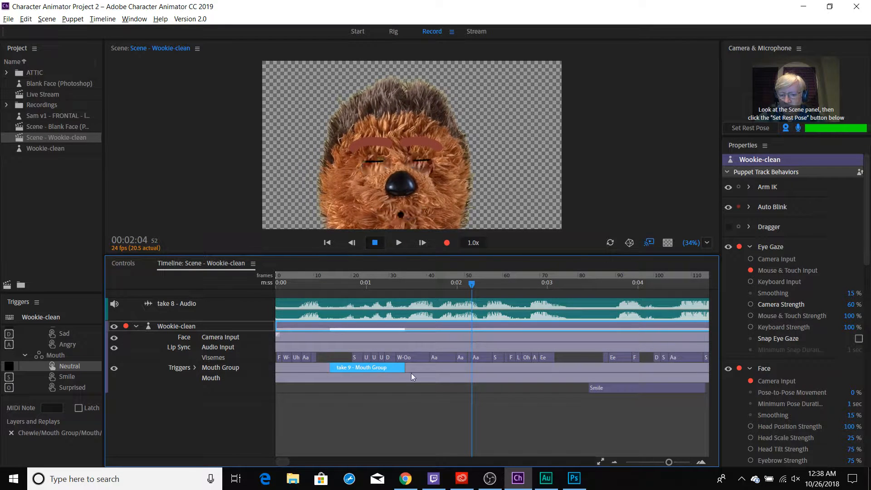
pyautogui.click(195, 368)
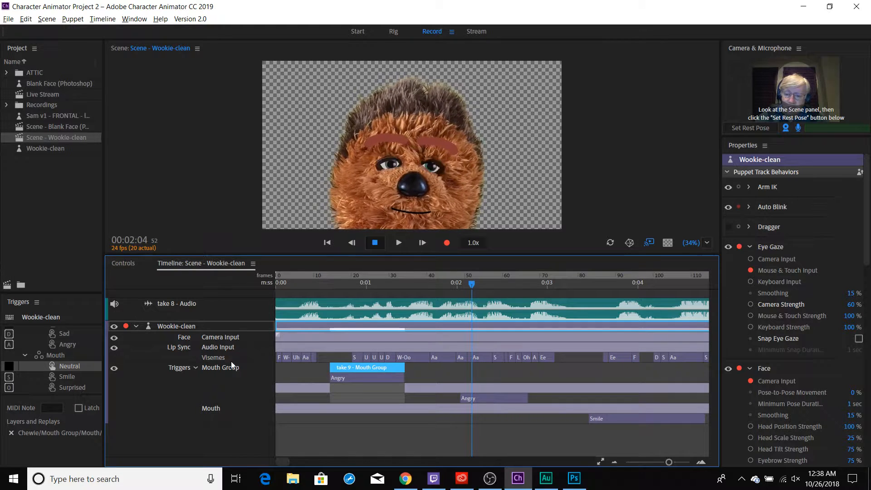
# Step: Examine the Mouth Group structure in Rig mode, checking the tags of the Mouth, Neutral, Sad and Angry layers and collapsing the Mouth layer
pyautogui.click(398, 34)
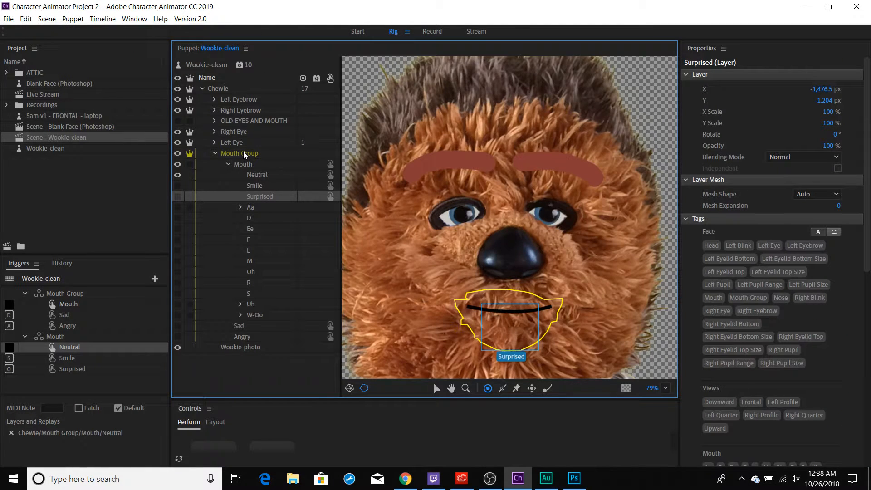
pyautogui.click(244, 155)
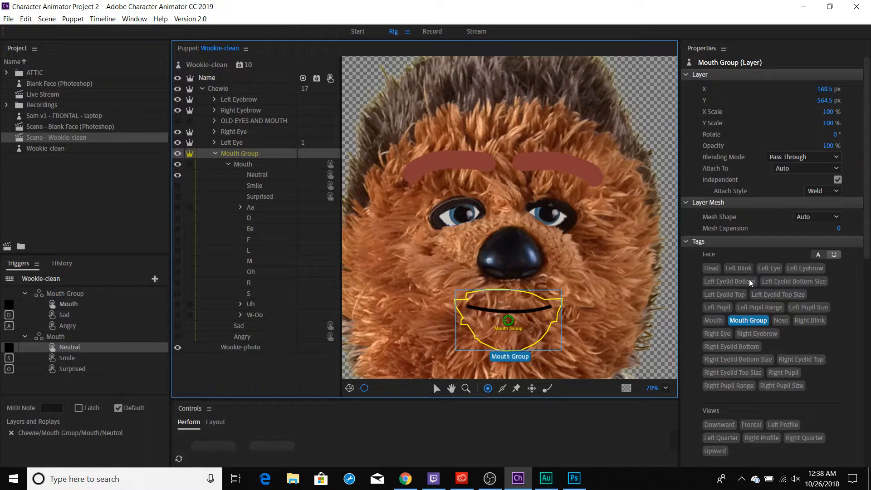
pyautogui.click(254, 166)
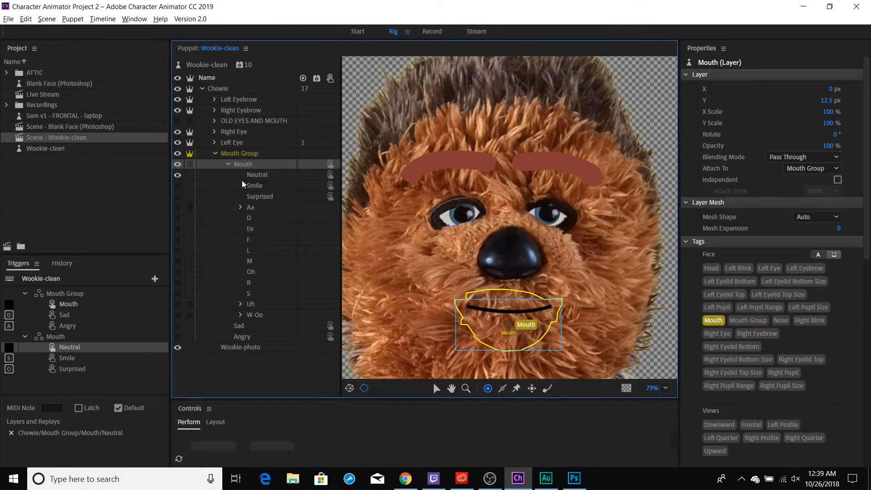
pyautogui.click(254, 176)
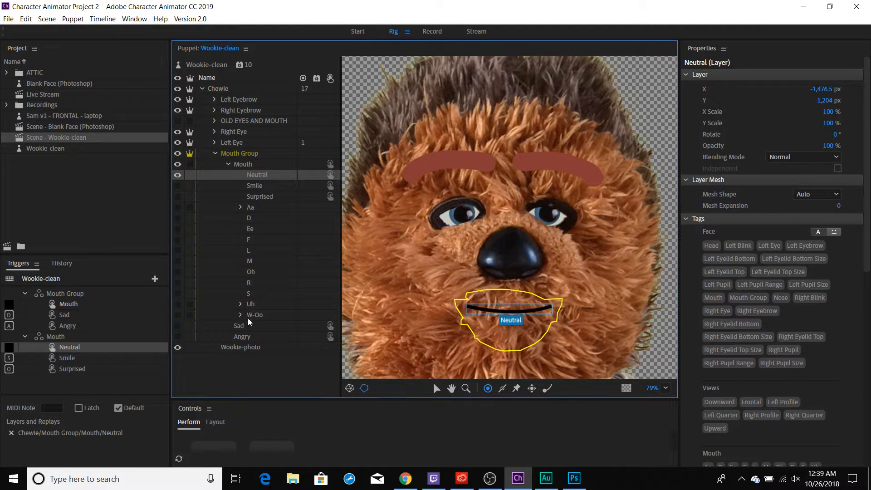
pyautogui.click(228, 165)
pyautogui.click(240, 177)
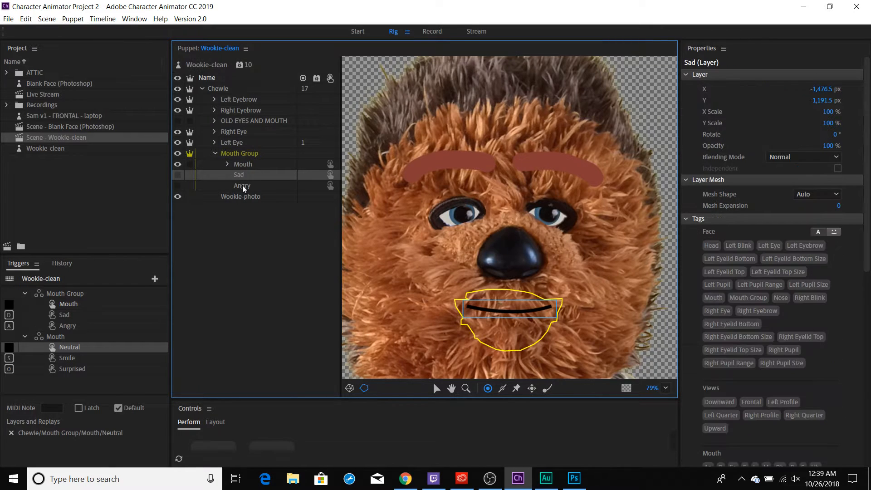
pyautogui.click(243, 187)
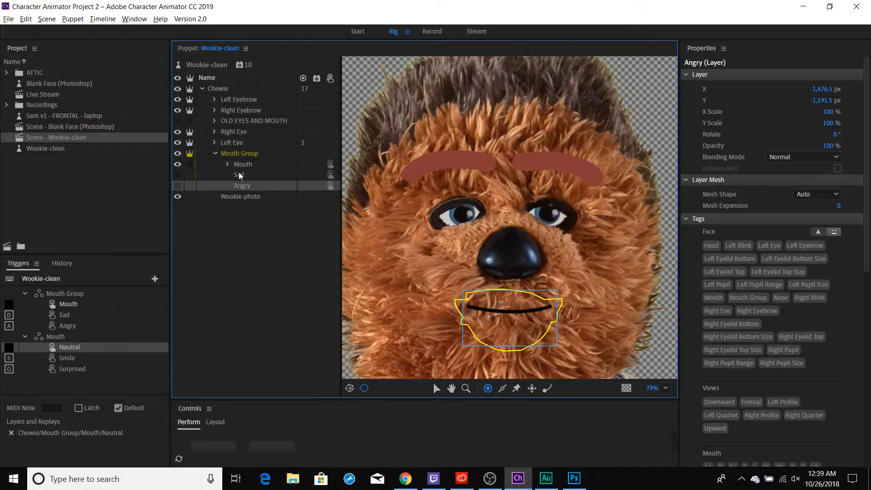
pyautogui.click(242, 176)
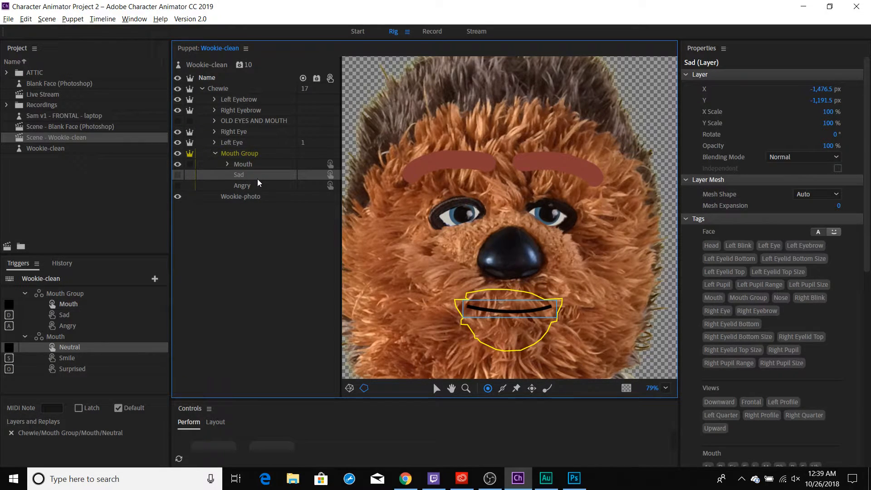
# Step: Preview the Sad and Angry mouths in turn and restore the default Mouth layer's visibility
pyautogui.click(178, 175)
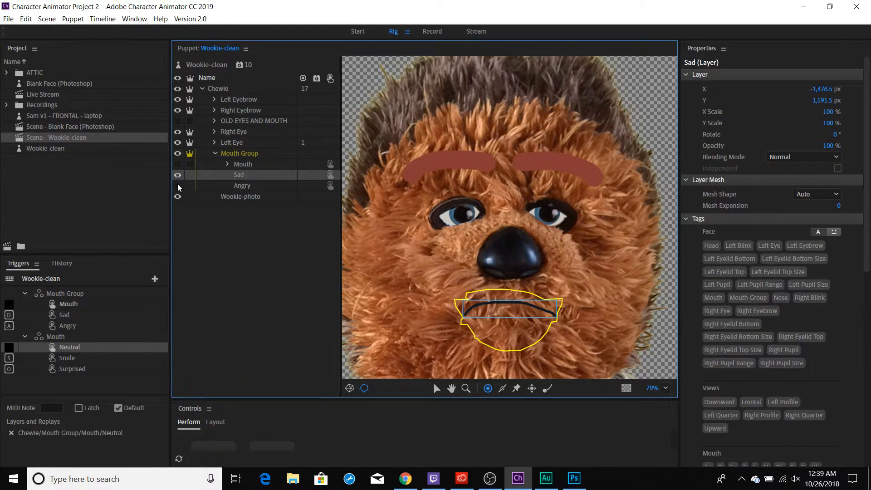
pyautogui.click(178, 186)
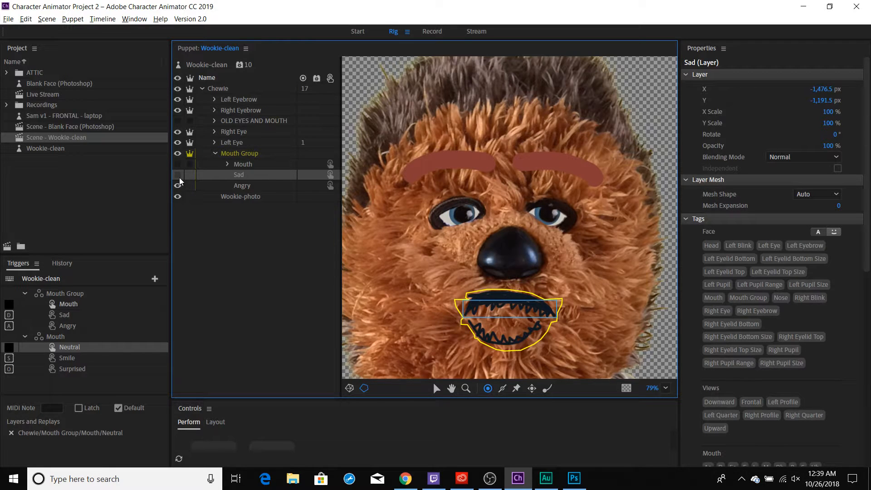
pyautogui.click(179, 167)
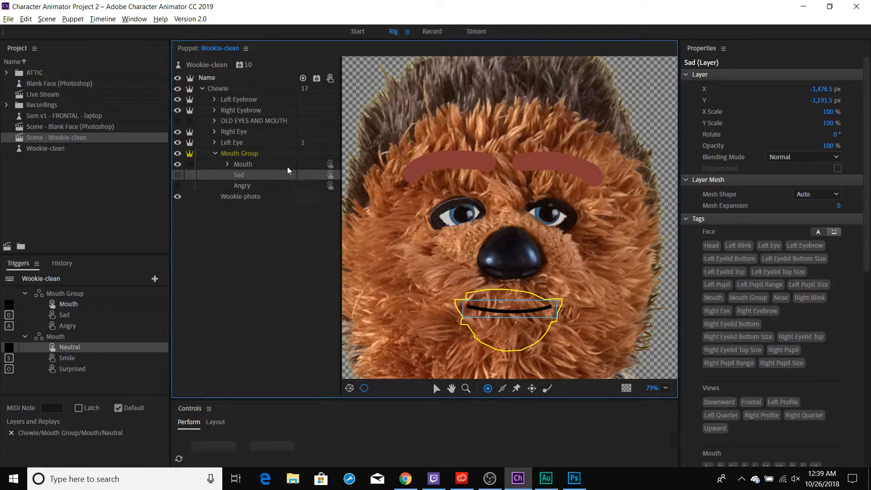
# Step: Review the behaviors available for the Mouth layer and those already applied to the whole Wookie-clean puppet
pyautogui.click(315, 166)
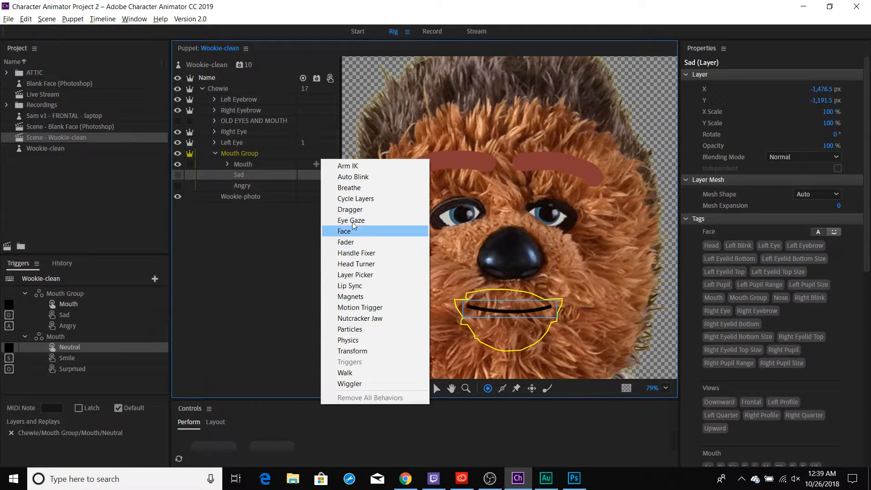
pyautogui.click(316, 165)
pyautogui.click(278, 234)
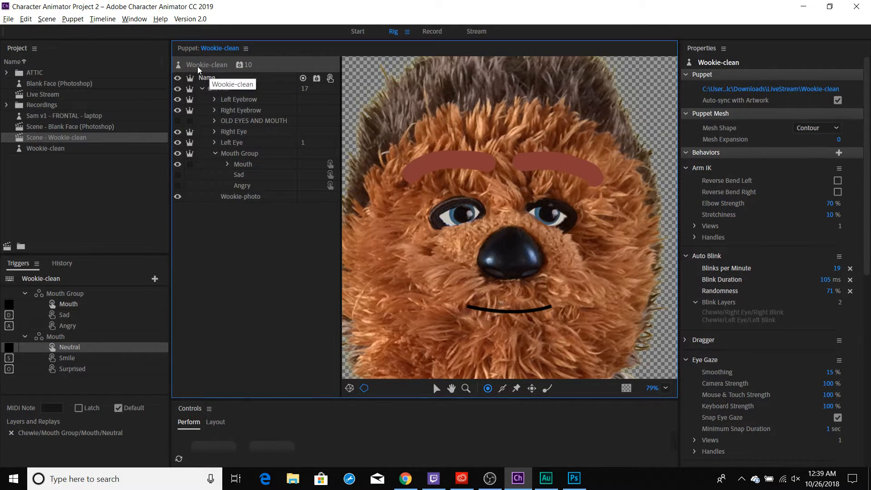
pyautogui.click(212, 89)
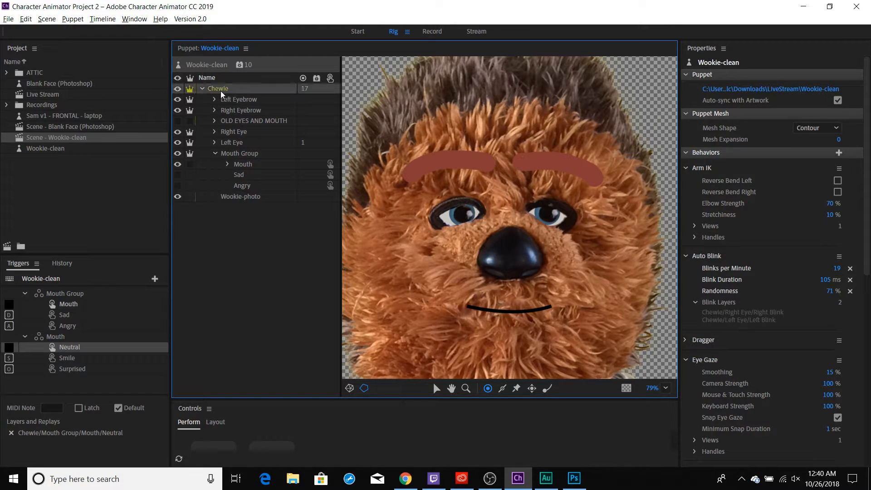
# Step: Look through the behavior settings applied at the top level of the Wookie-clean puppet, from Arm IK down to Replays
pyautogui.click(208, 65)
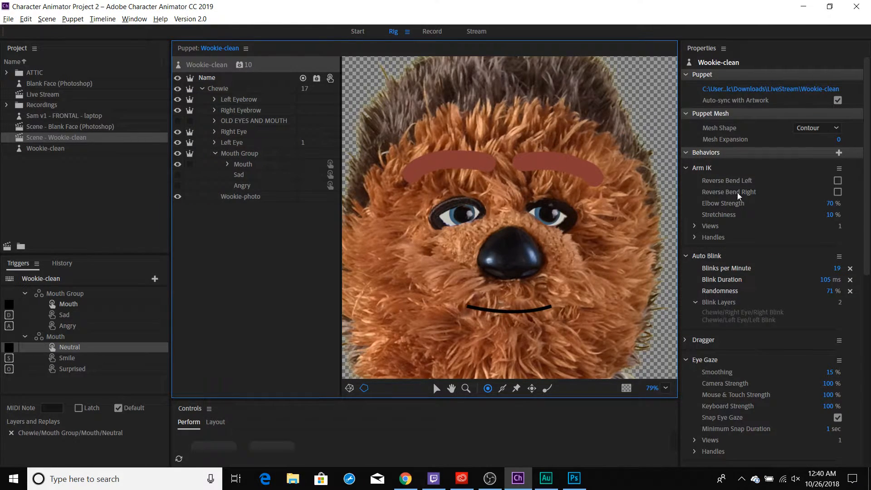
pyautogui.moveTo(867, 159); pyautogui.dragTo(854, 291)
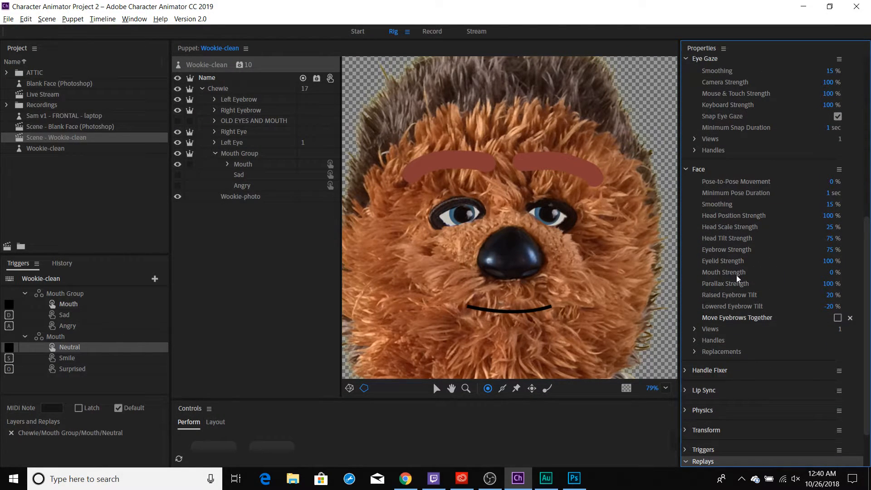
pyautogui.scroll(5, 727, 106)
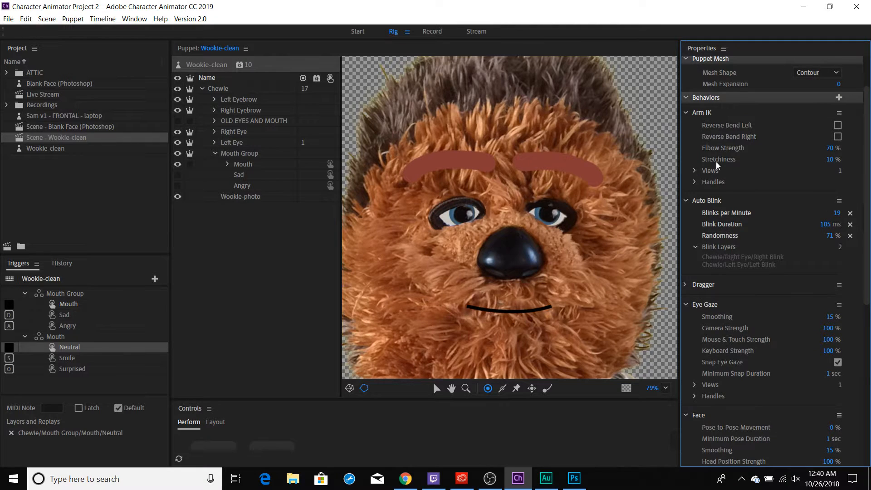
# Step: Check which behaviors can be added to the Mouth layer, and inspect the Angry layer's properties and tags
pyautogui.click(250, 169)
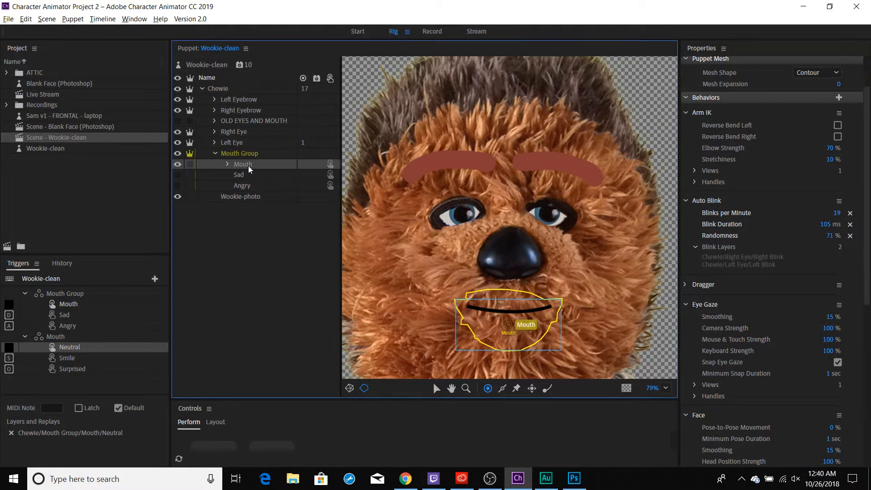
pyautogui.click(316, 164)
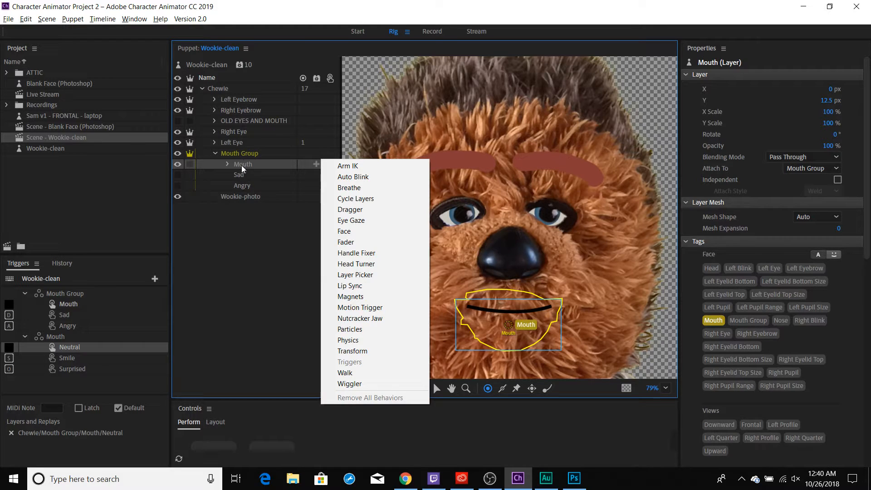
pyautogui.click(243, 186)
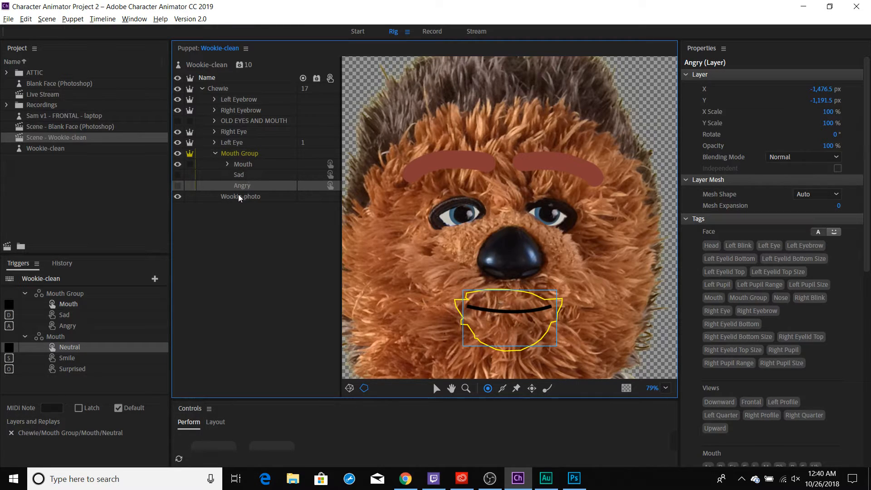
# Step: Return to the whole Wookie-clean puppet's properties and open the Live Stream scene
pyautogui.click(207, 65)
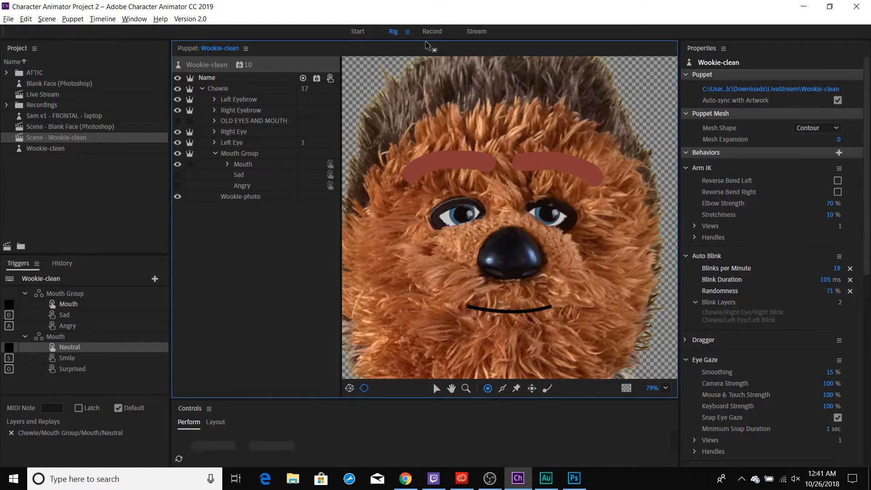
pyautogui.doubleClick(42, 96)
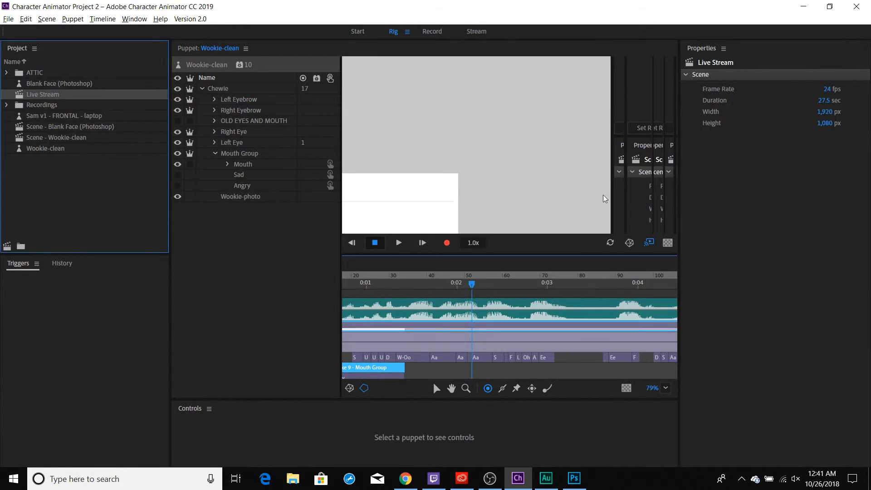